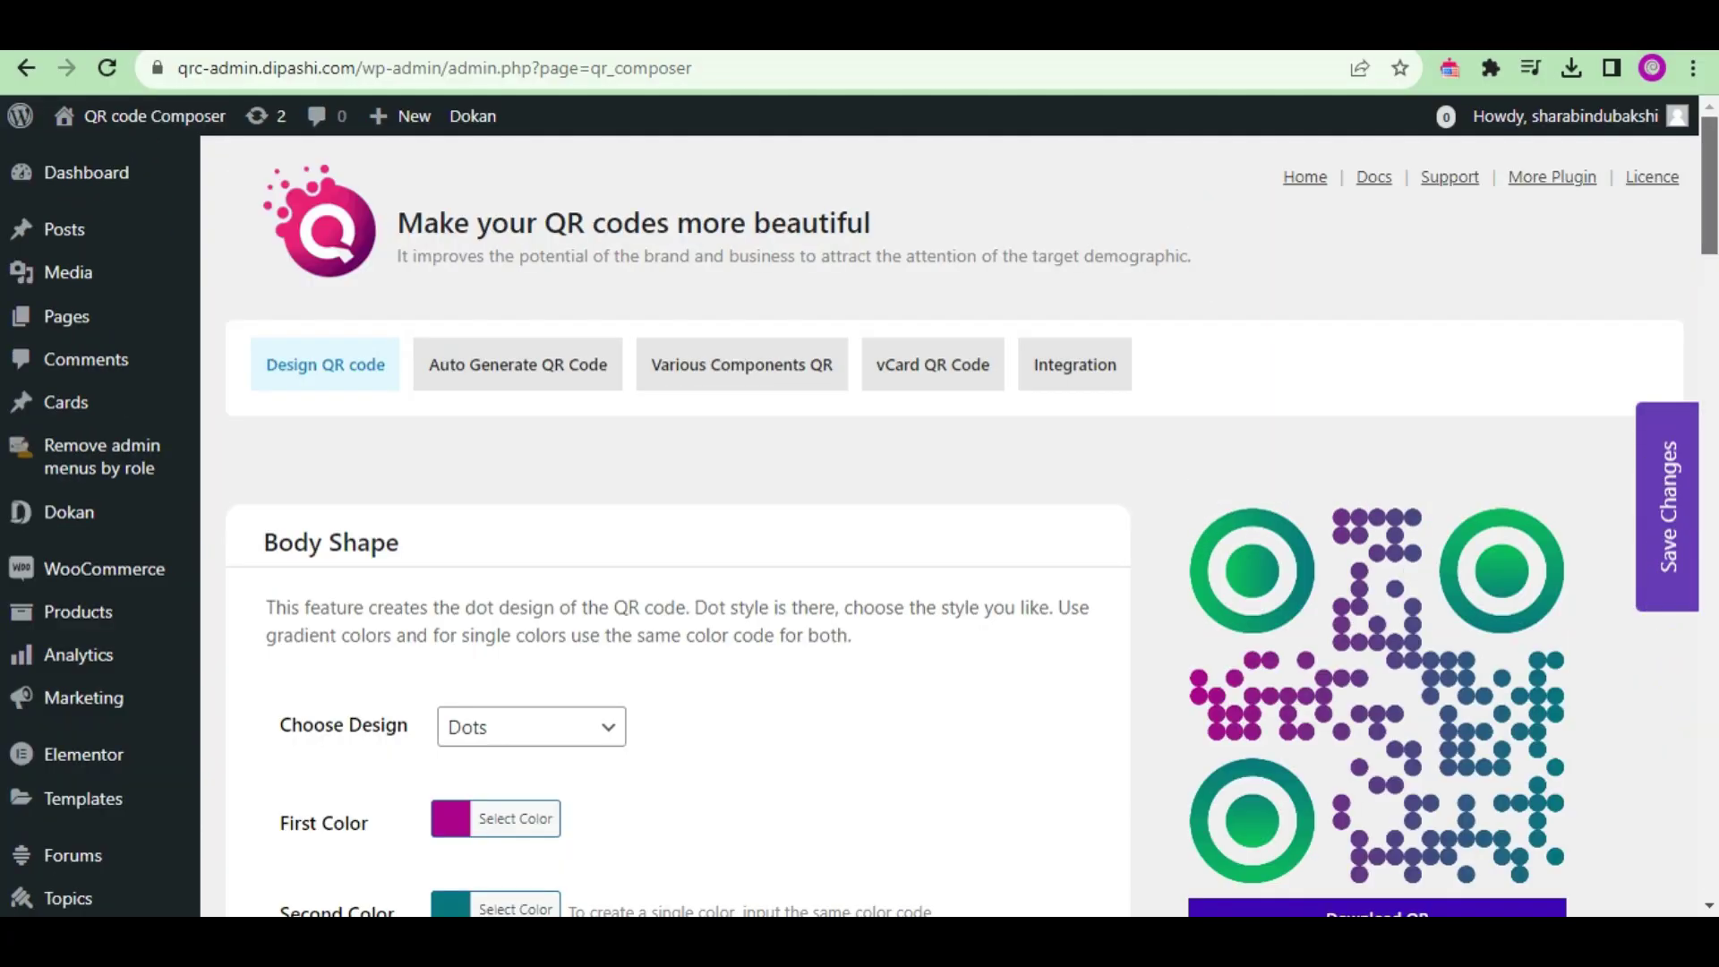
scroll(821, 337, "down", 3)
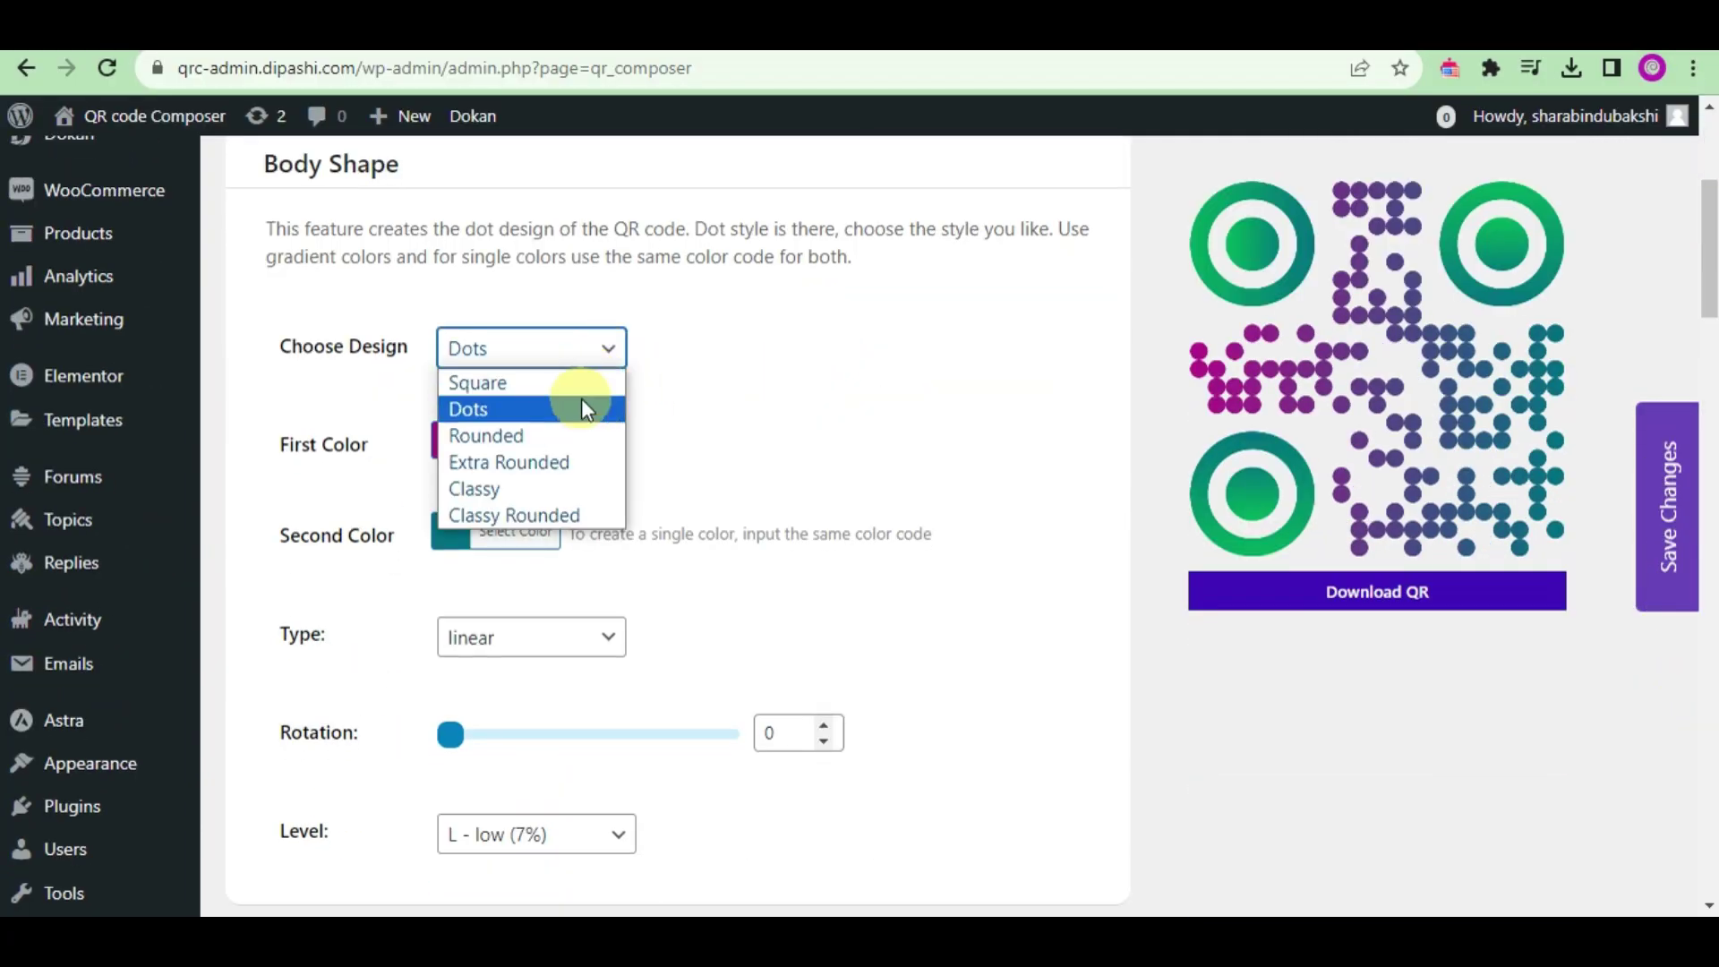
Step: Give the QR body a Classy Rounded design with blue and green colours and 245 rotation, keeping low error correction
left_click(578, 382)
left_click(571, 349)
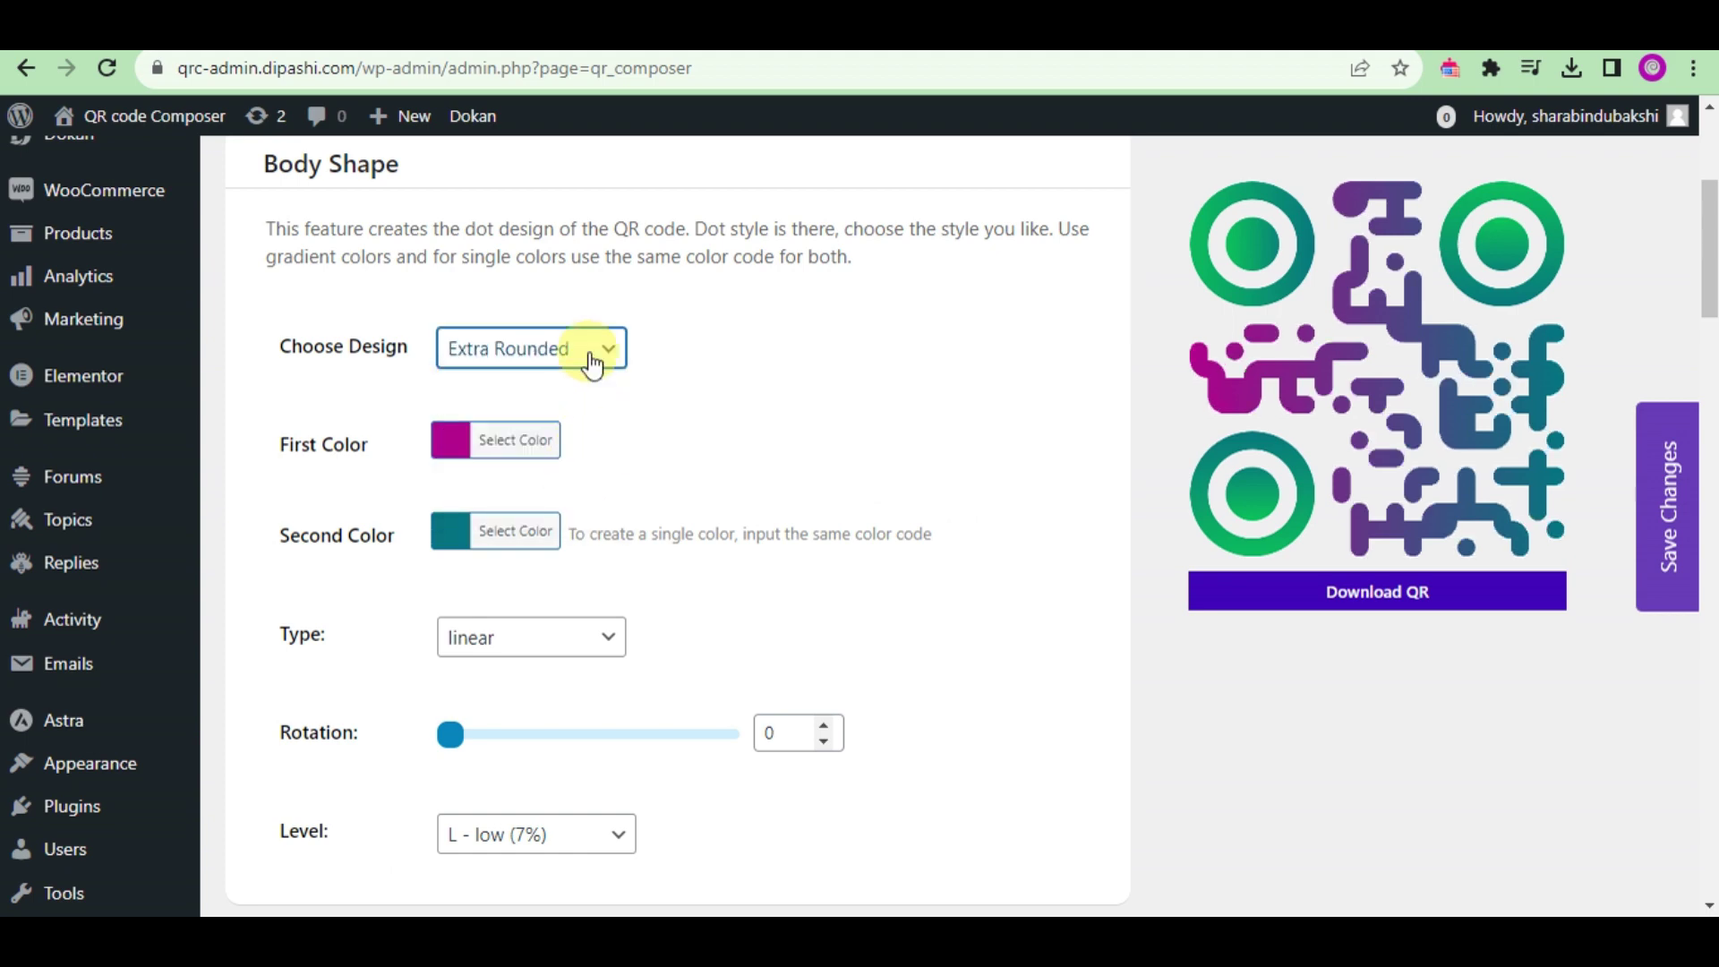
left_click(545, 522)
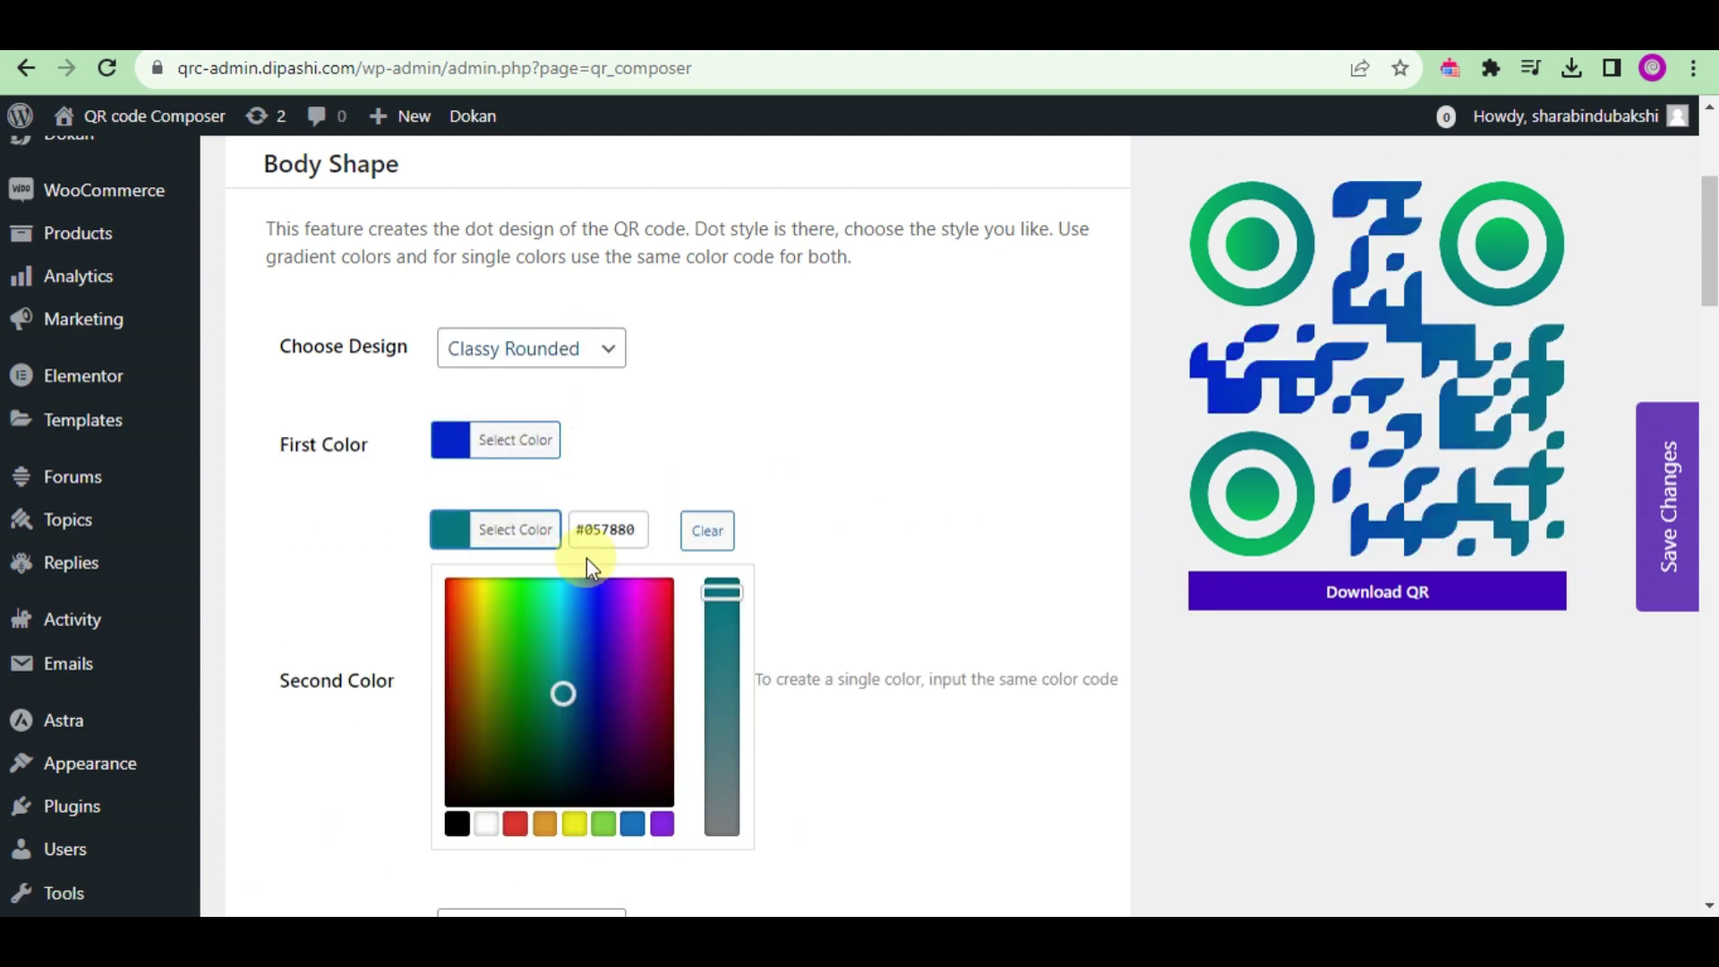
left_click(721, 466)
scroll(644, 484, "down", 2)
left_click(562, 486)
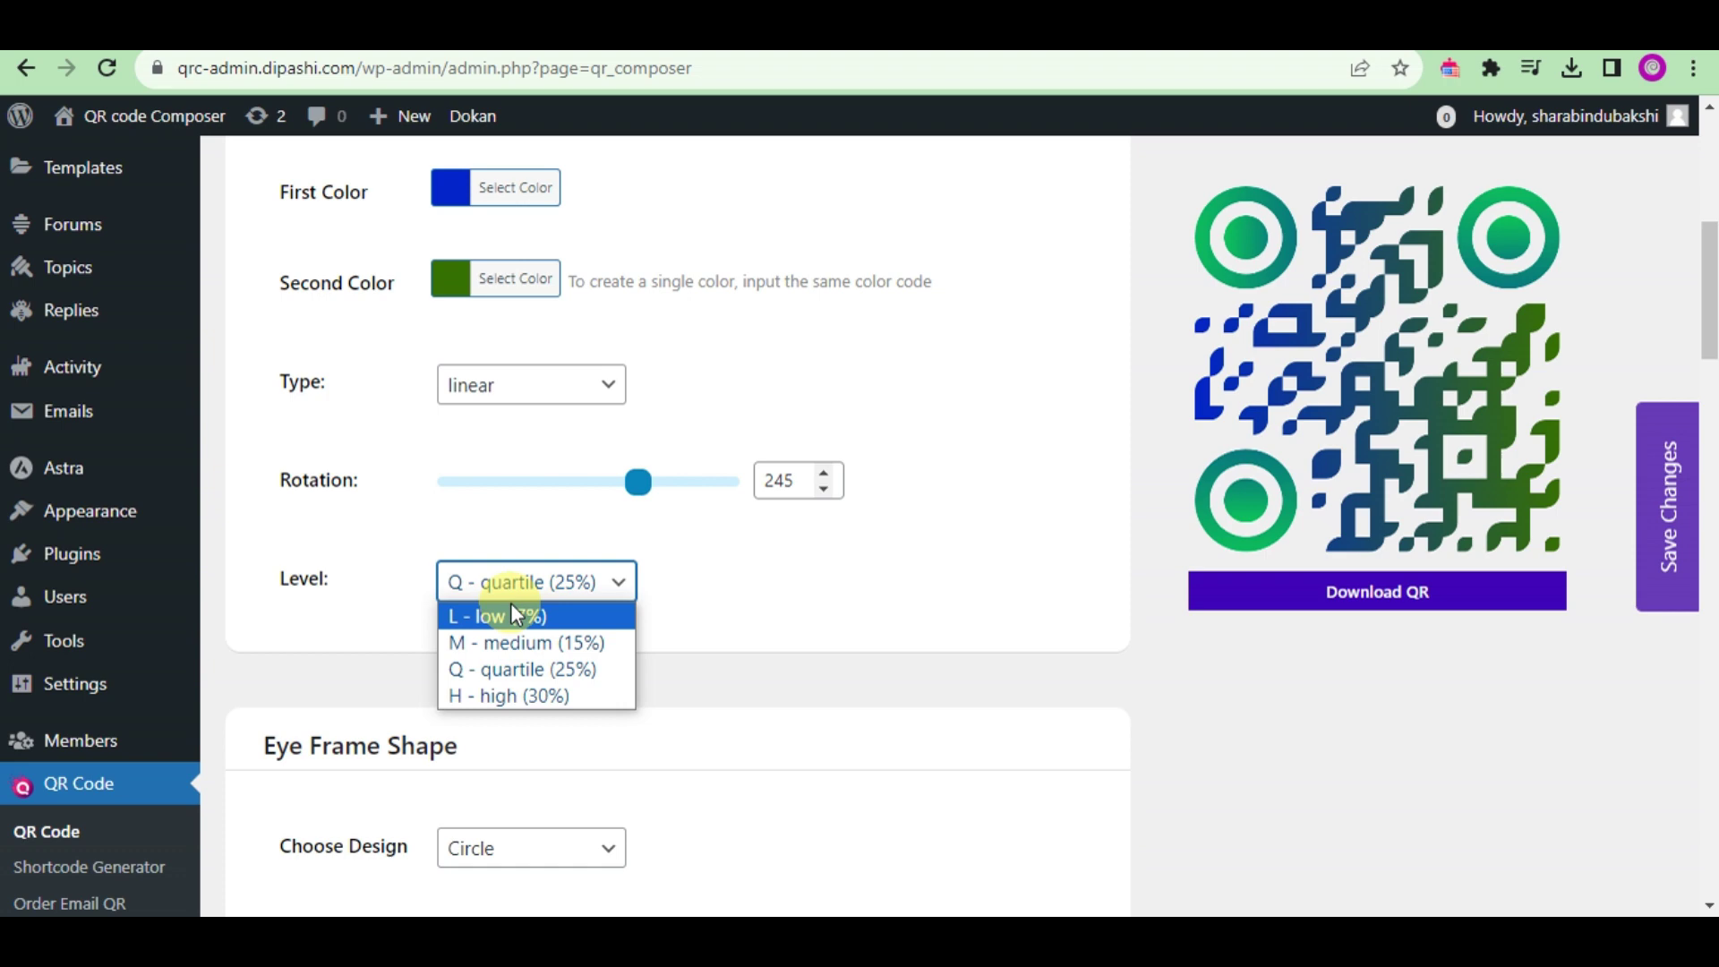
left_click(498, 615)
scroll(410, 496, "down", 3)
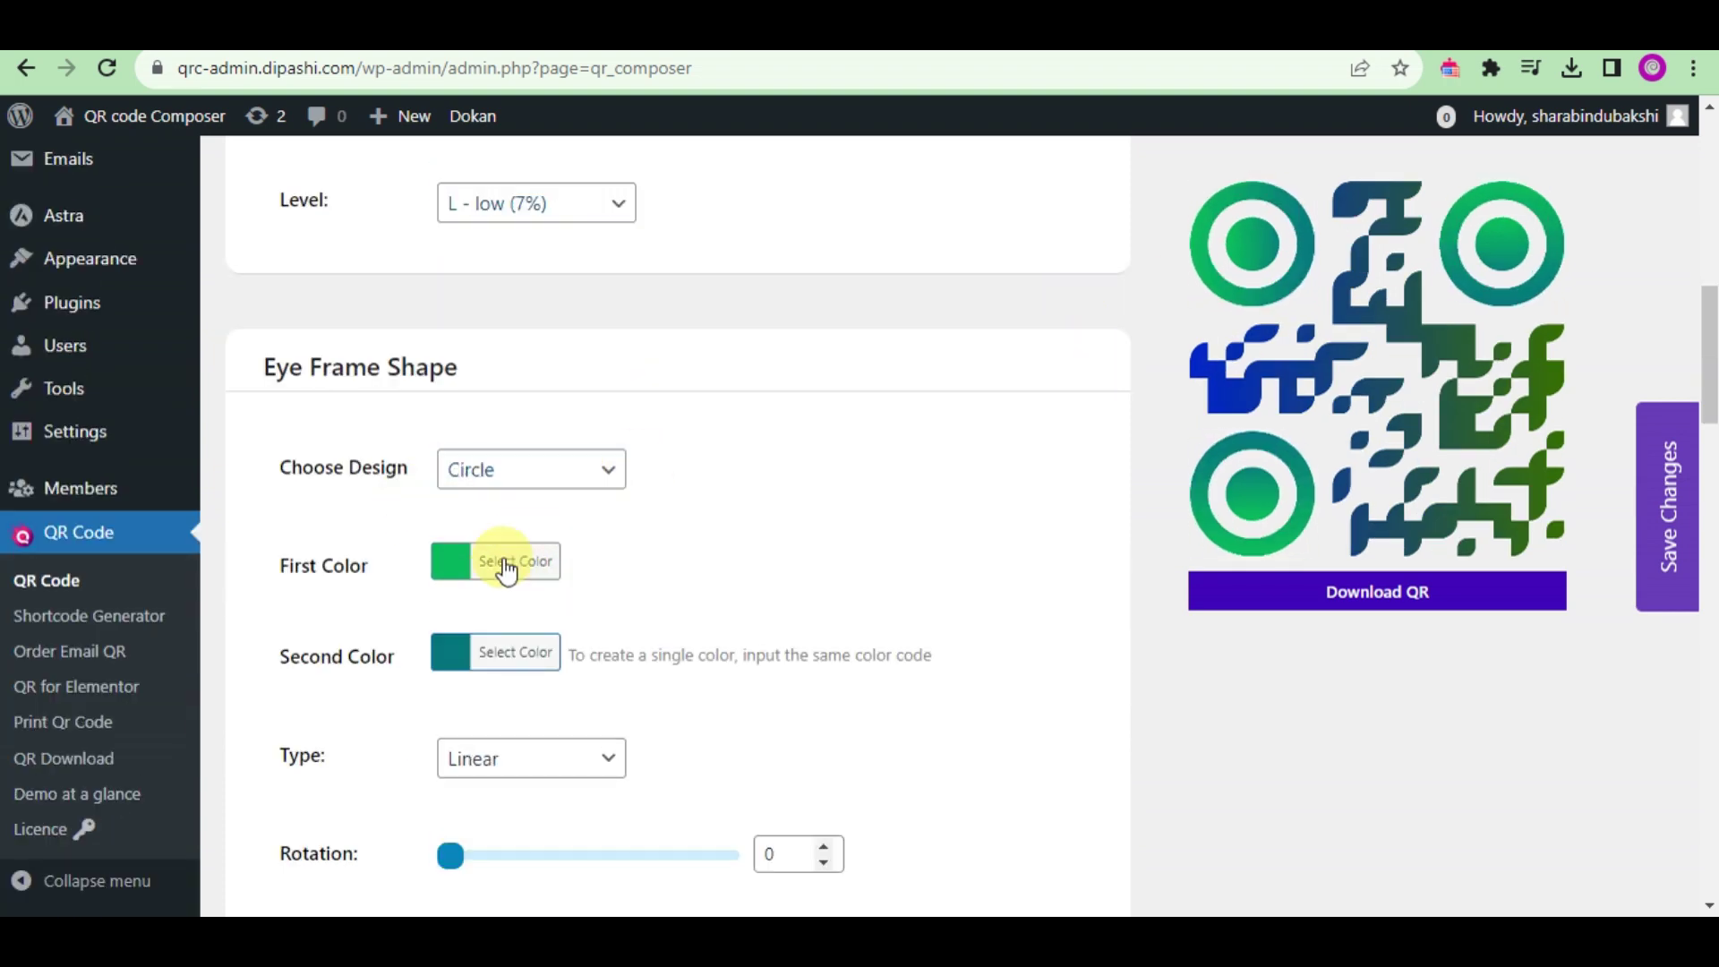
scroll(640, 673, "down", 1)
Step: Set both eye frame colours to magenta shades
left_click(556, 538)
left_click(787, 529)
scroll(787, 529, "down", 2)
left_click(514, 273)
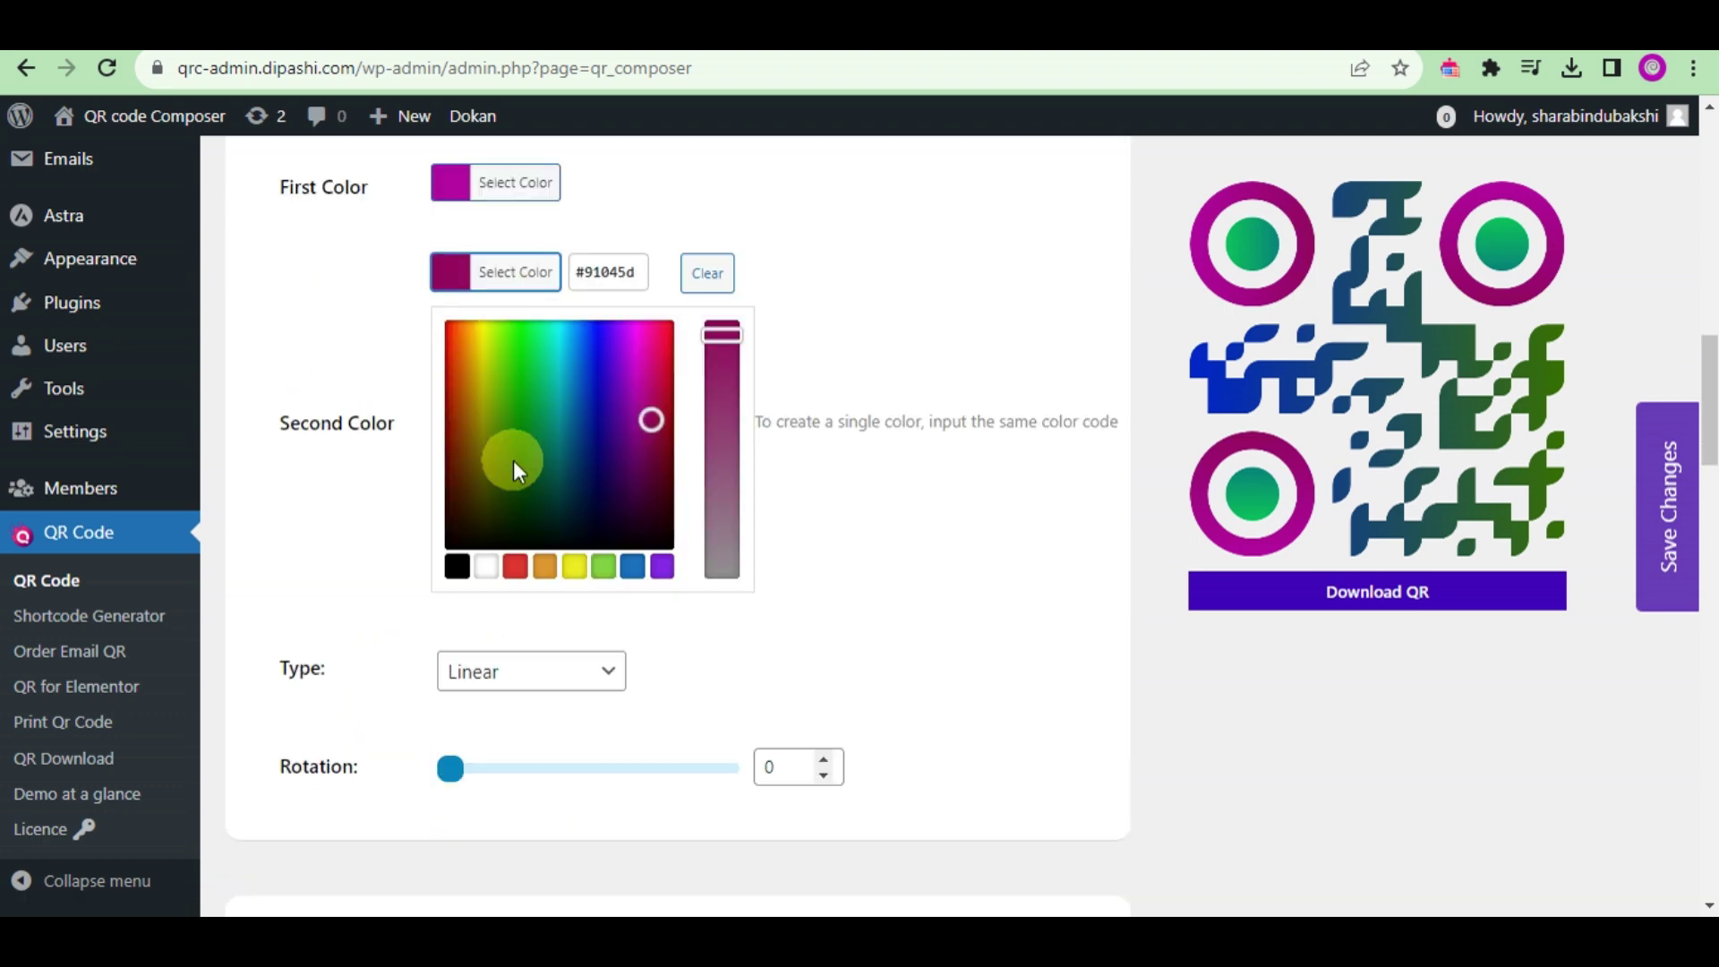
left_click(535, 380)
scroll(563, 272, "down", 4)
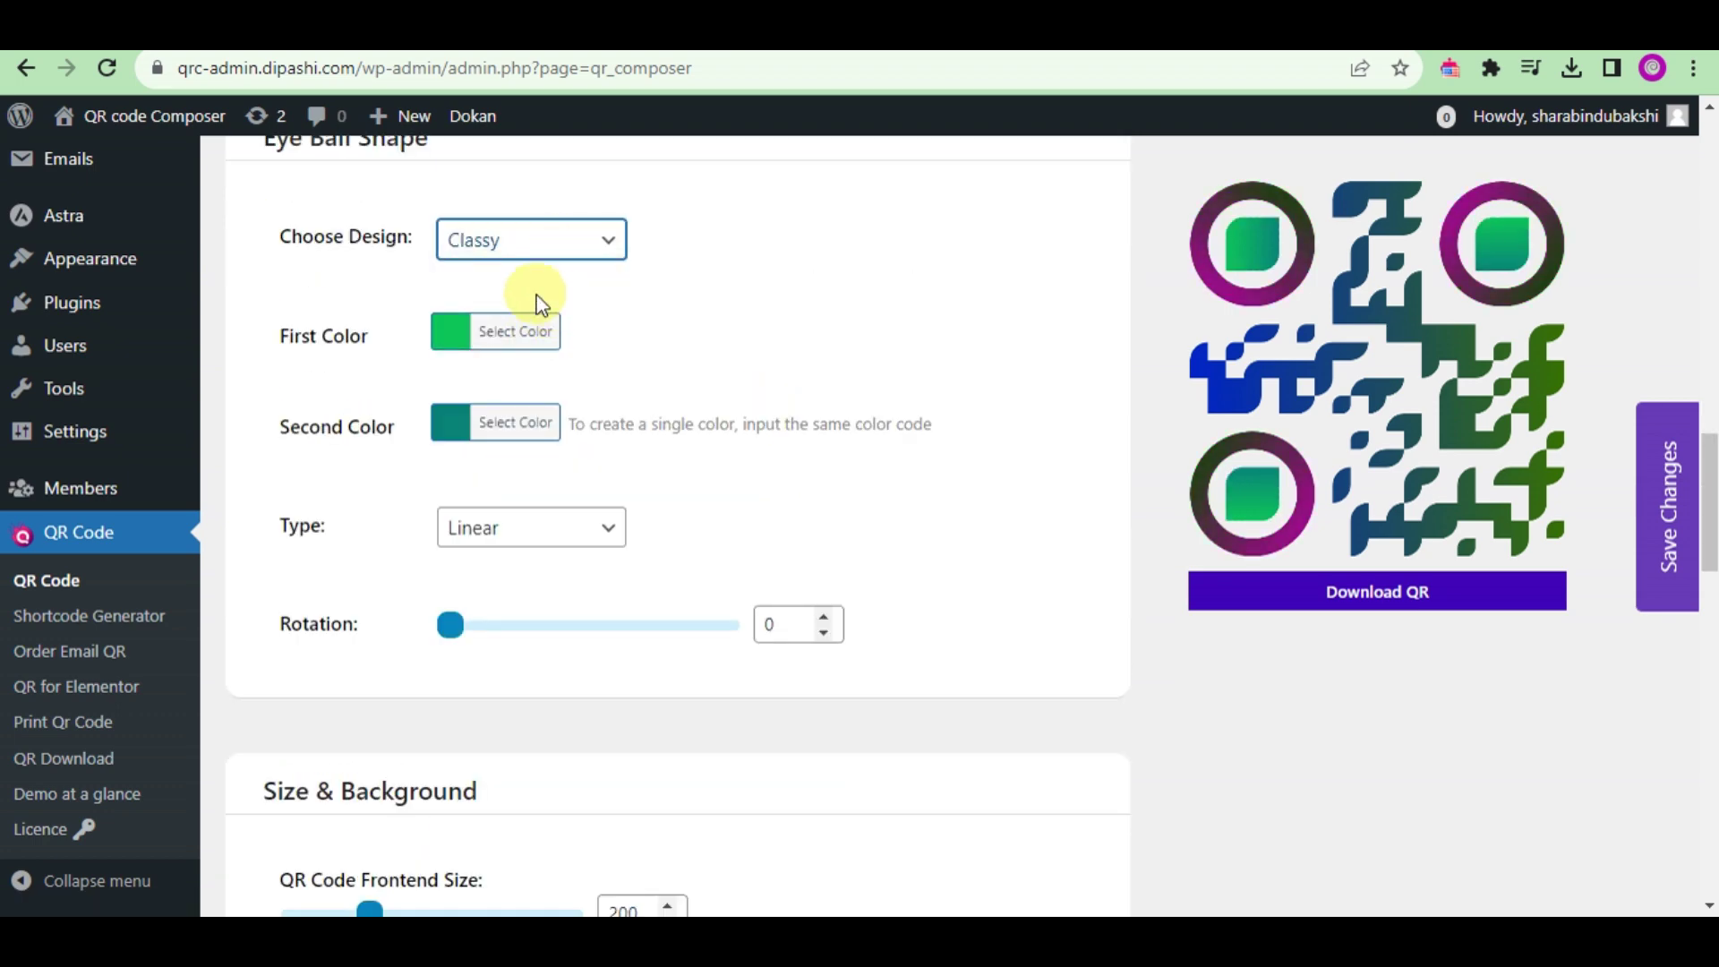
scroll(535, 304, "up", 3)
scroll(526, 299, "down", 3)
Step: Set the eye ball colours to a purple-to-green gradient
left_click(514, 331)
left_click(603, 472)
left_click(723, 452)
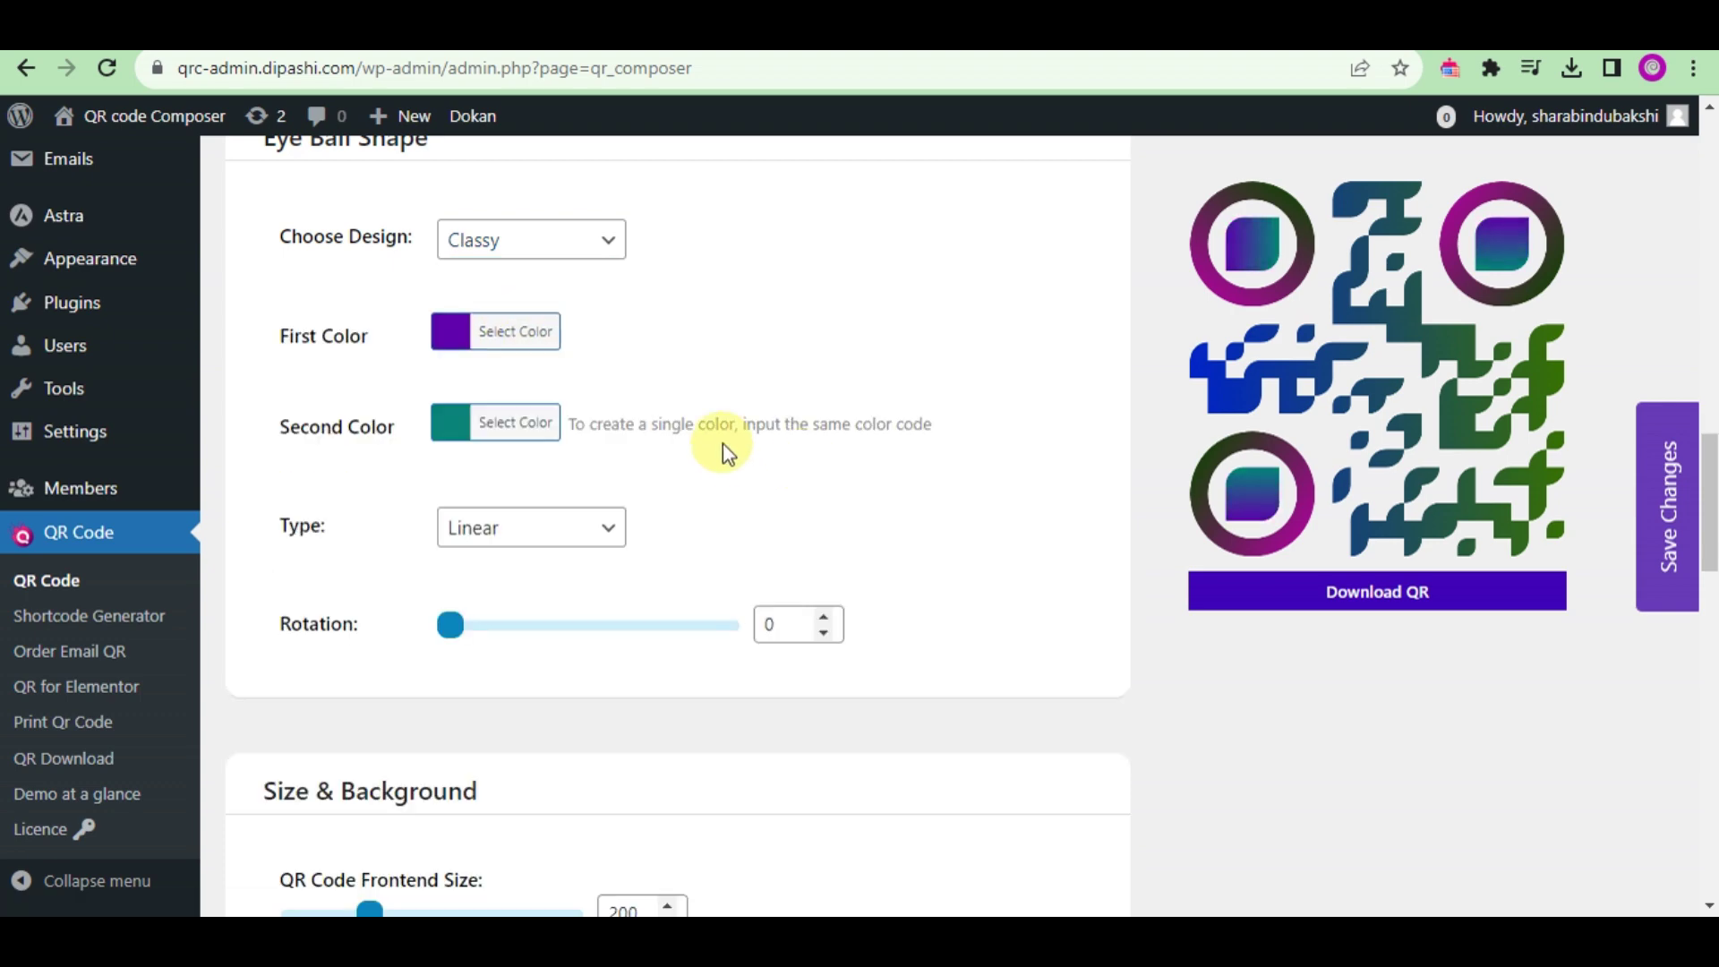
left_click(514, 423)
left_click(517, 536)
left_click(797, 432)
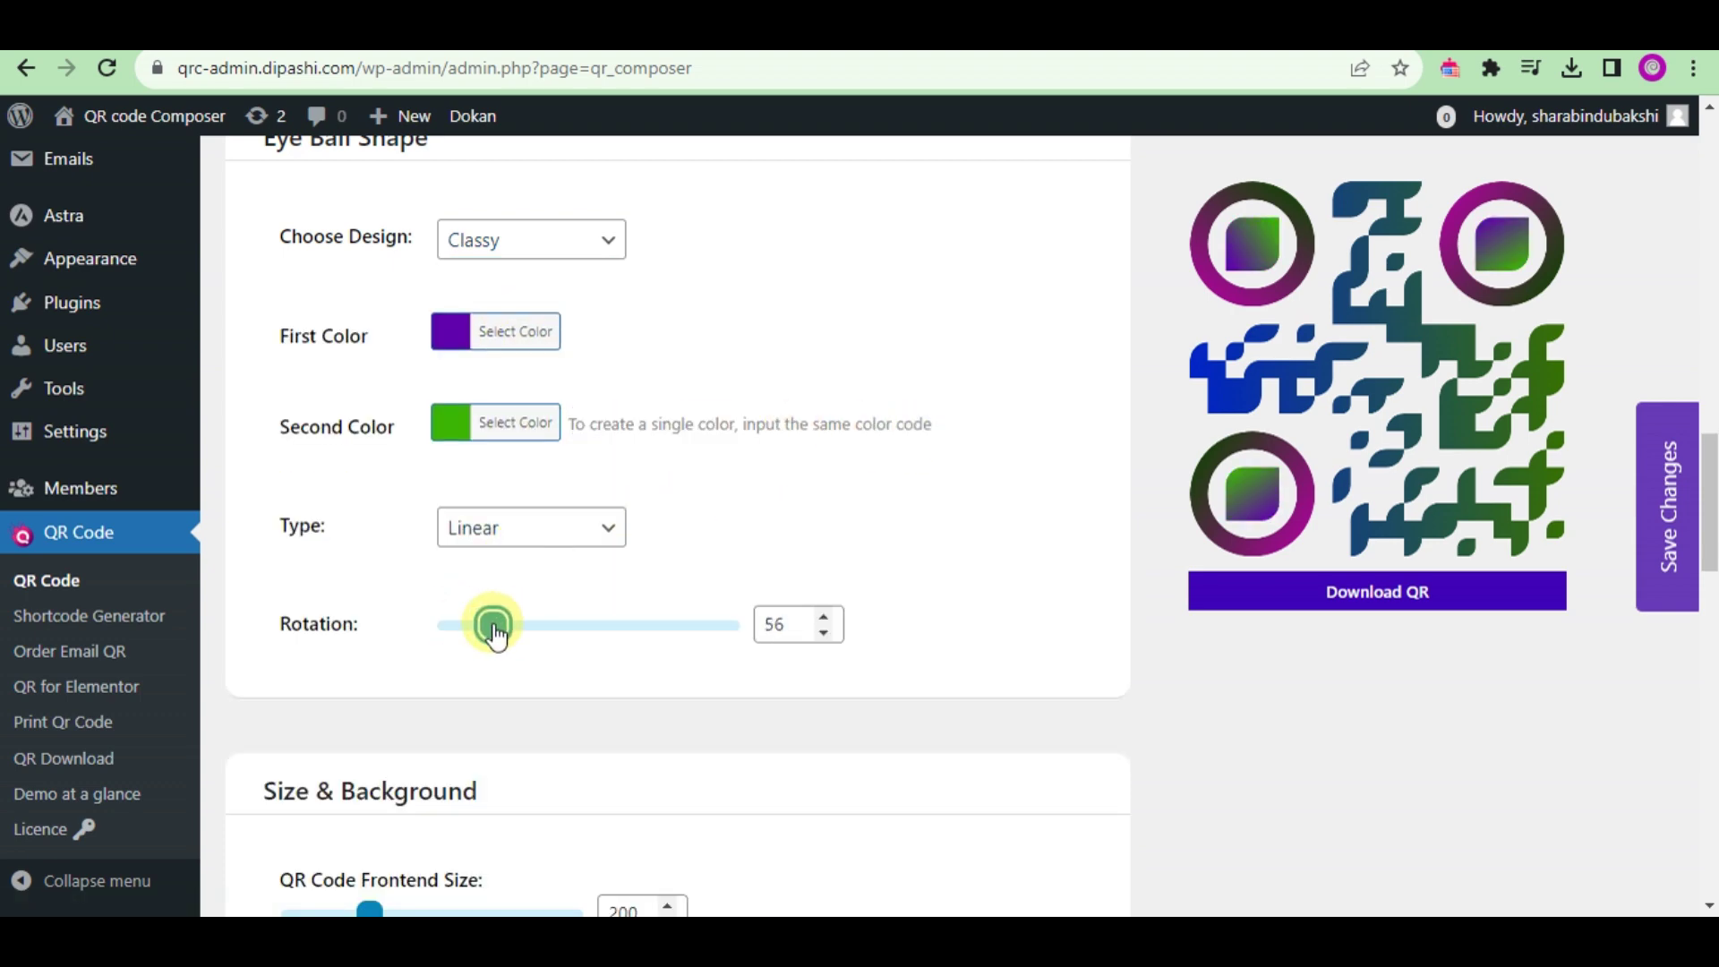
scroll(538, 591, "down", 3)
scroll(556, 557, "down", 1)
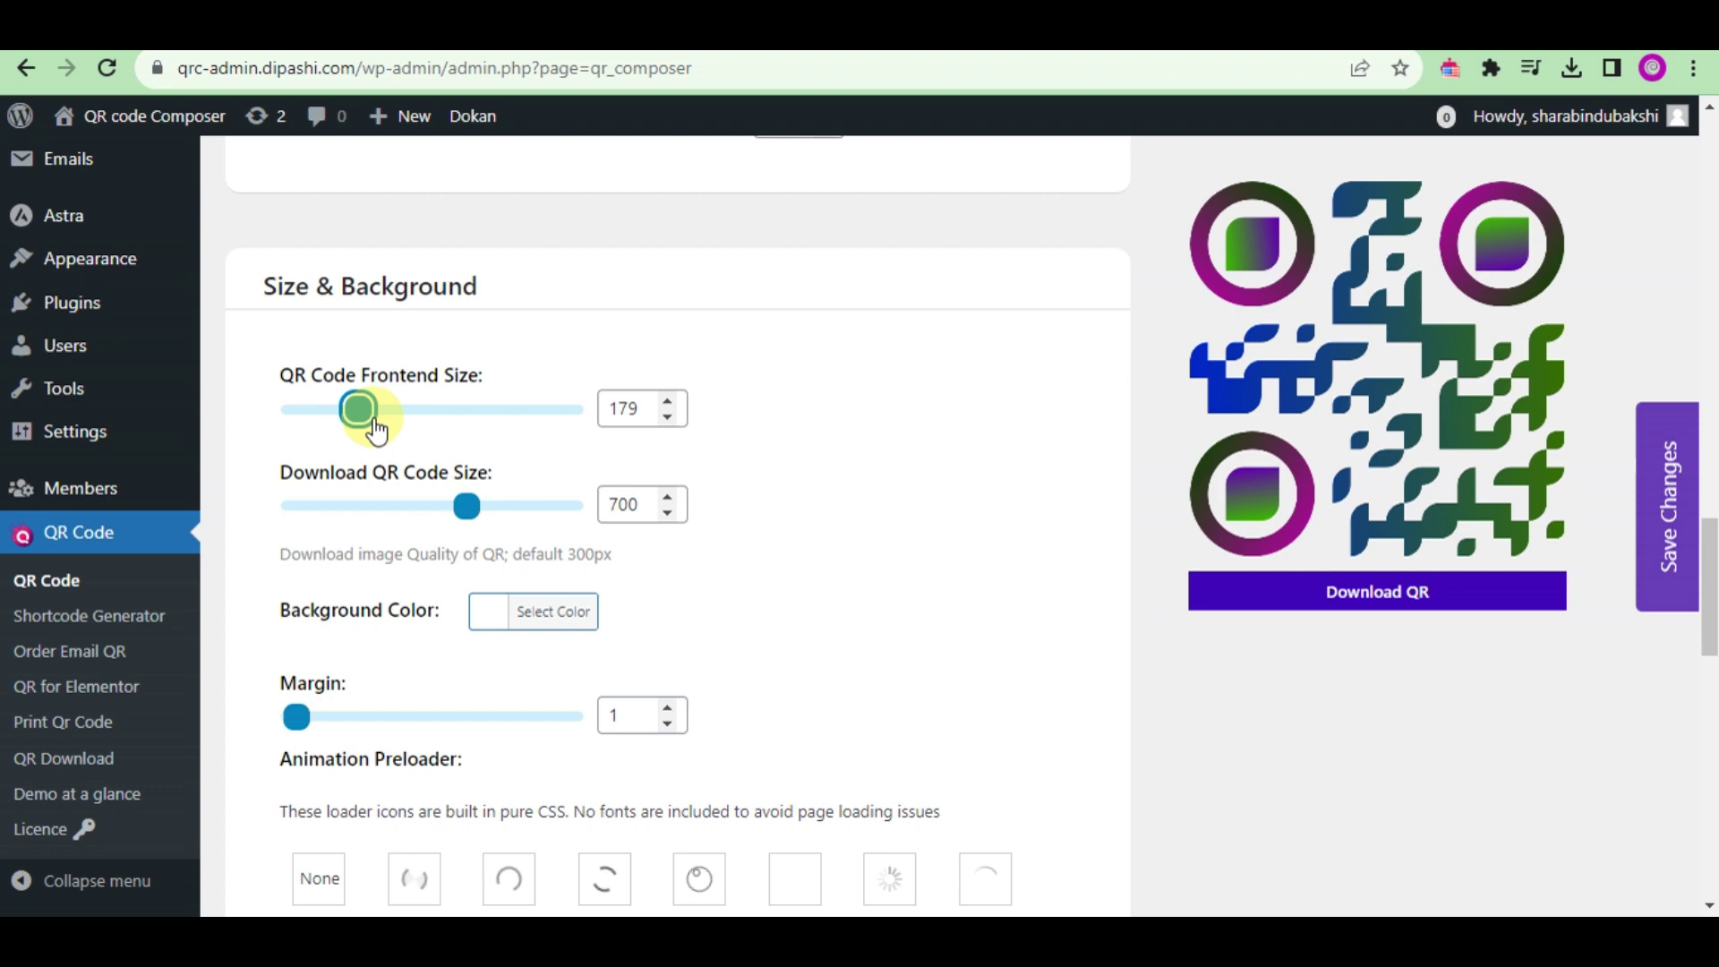
scroll(452, 524, "down", 2)
Step: Clear the background colour and try the preloaders, settling on the gear loading animation
left_click(538, 359)
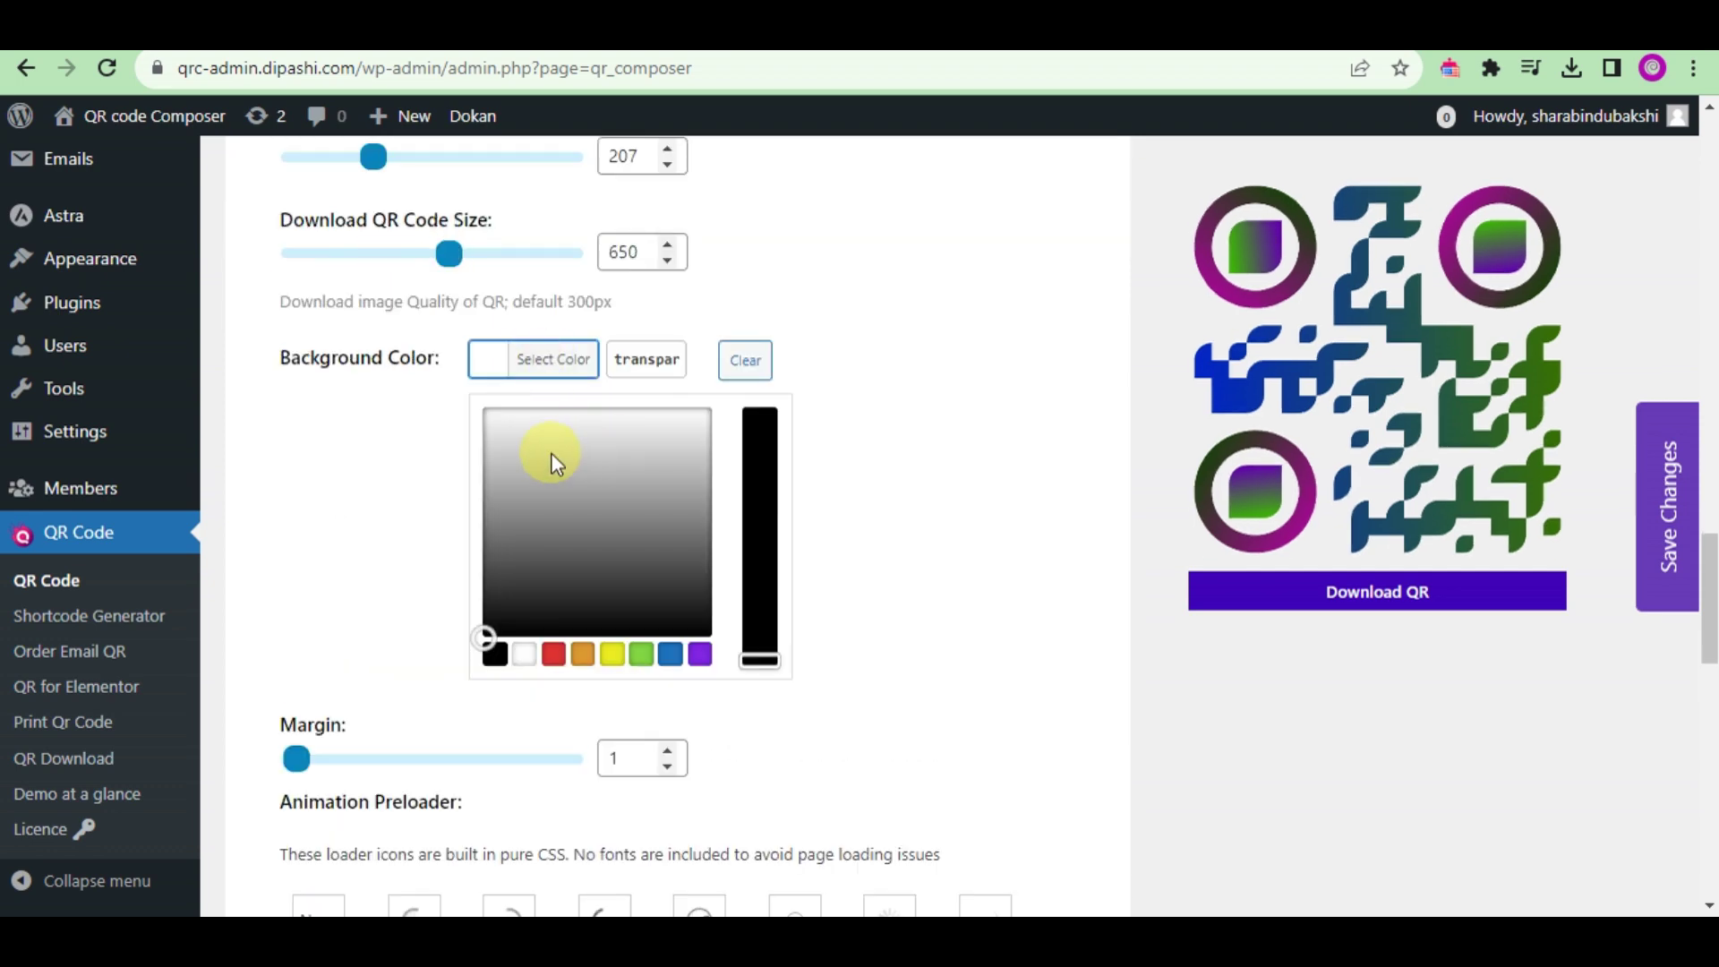
left_click(553, 583)
left_click(740, 357)
left_click_drag(319, 466, 333, 464)
scroll(377, 484, "down", 1)
left_click(414, 499)
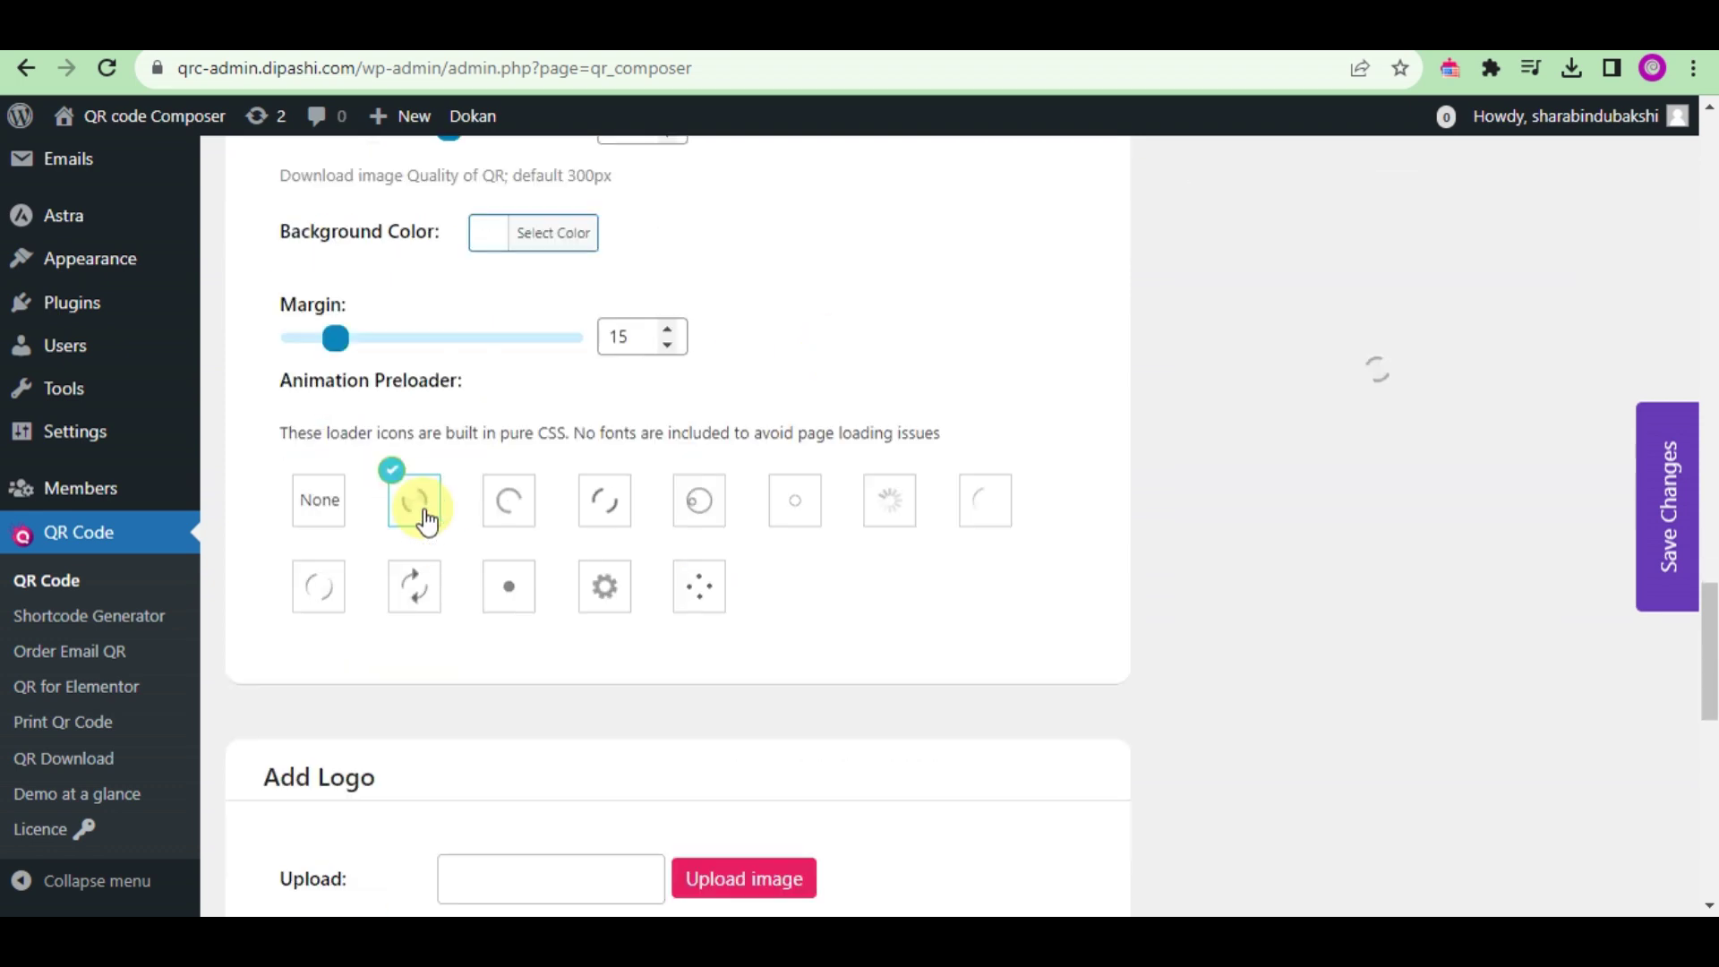
left_click(532, 515)
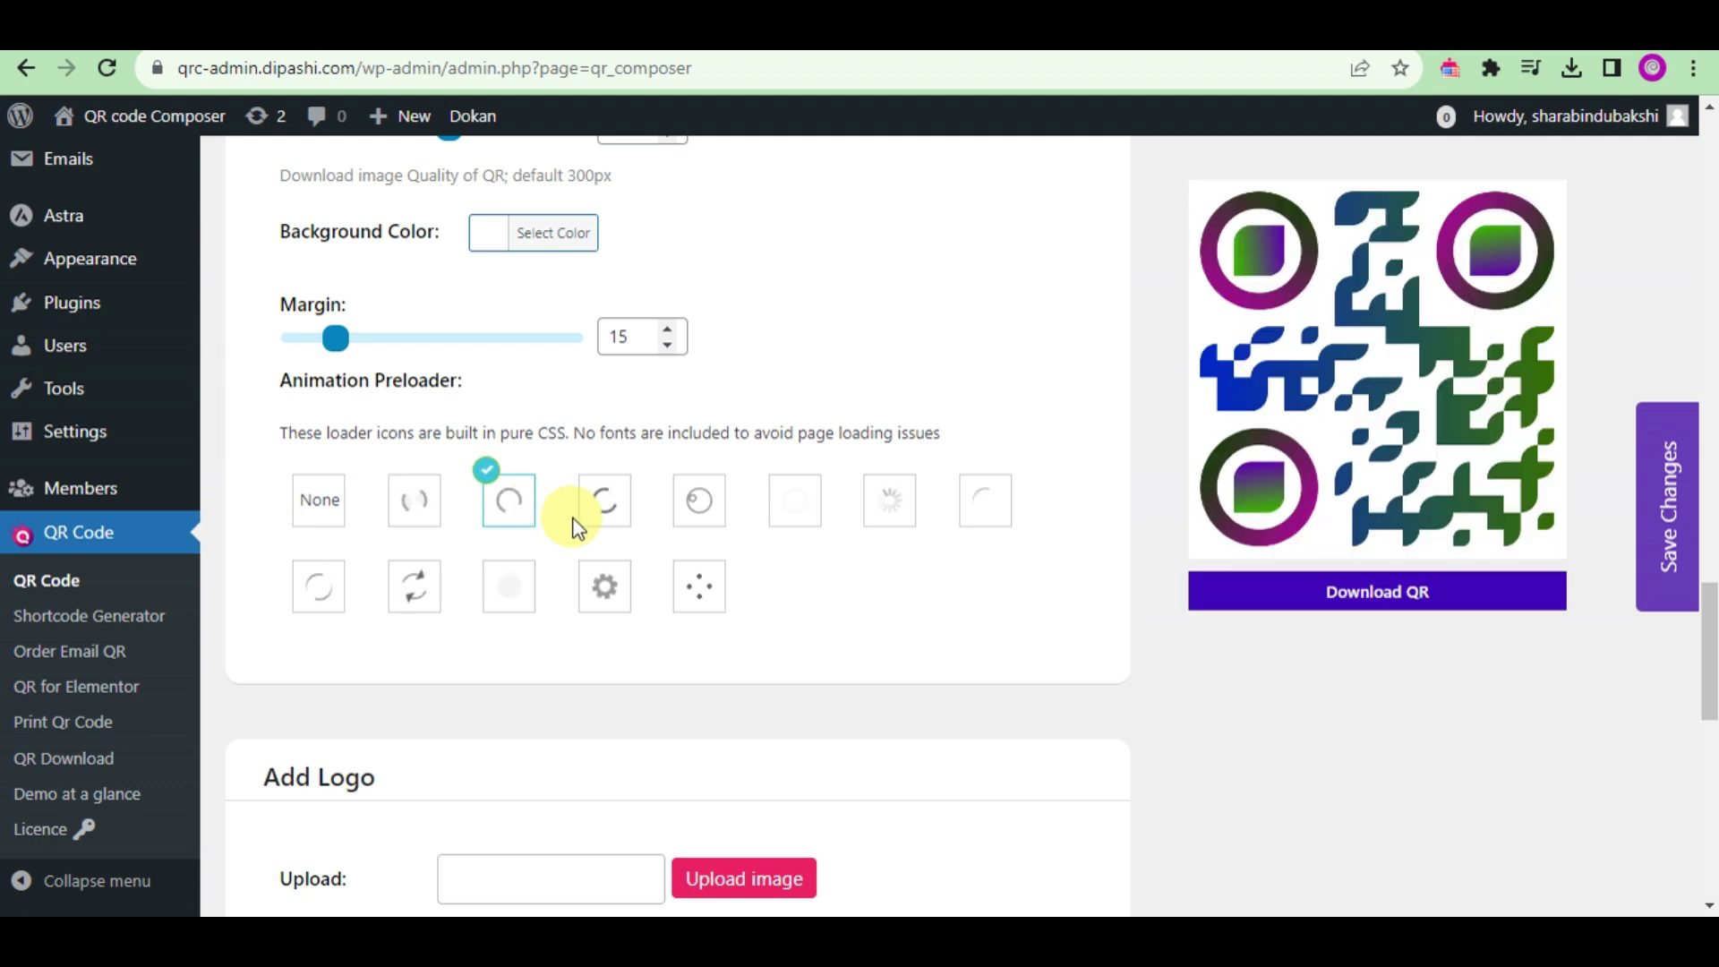
left_click(603, 521)
left_click(688, 575)
left_click(607, 587)
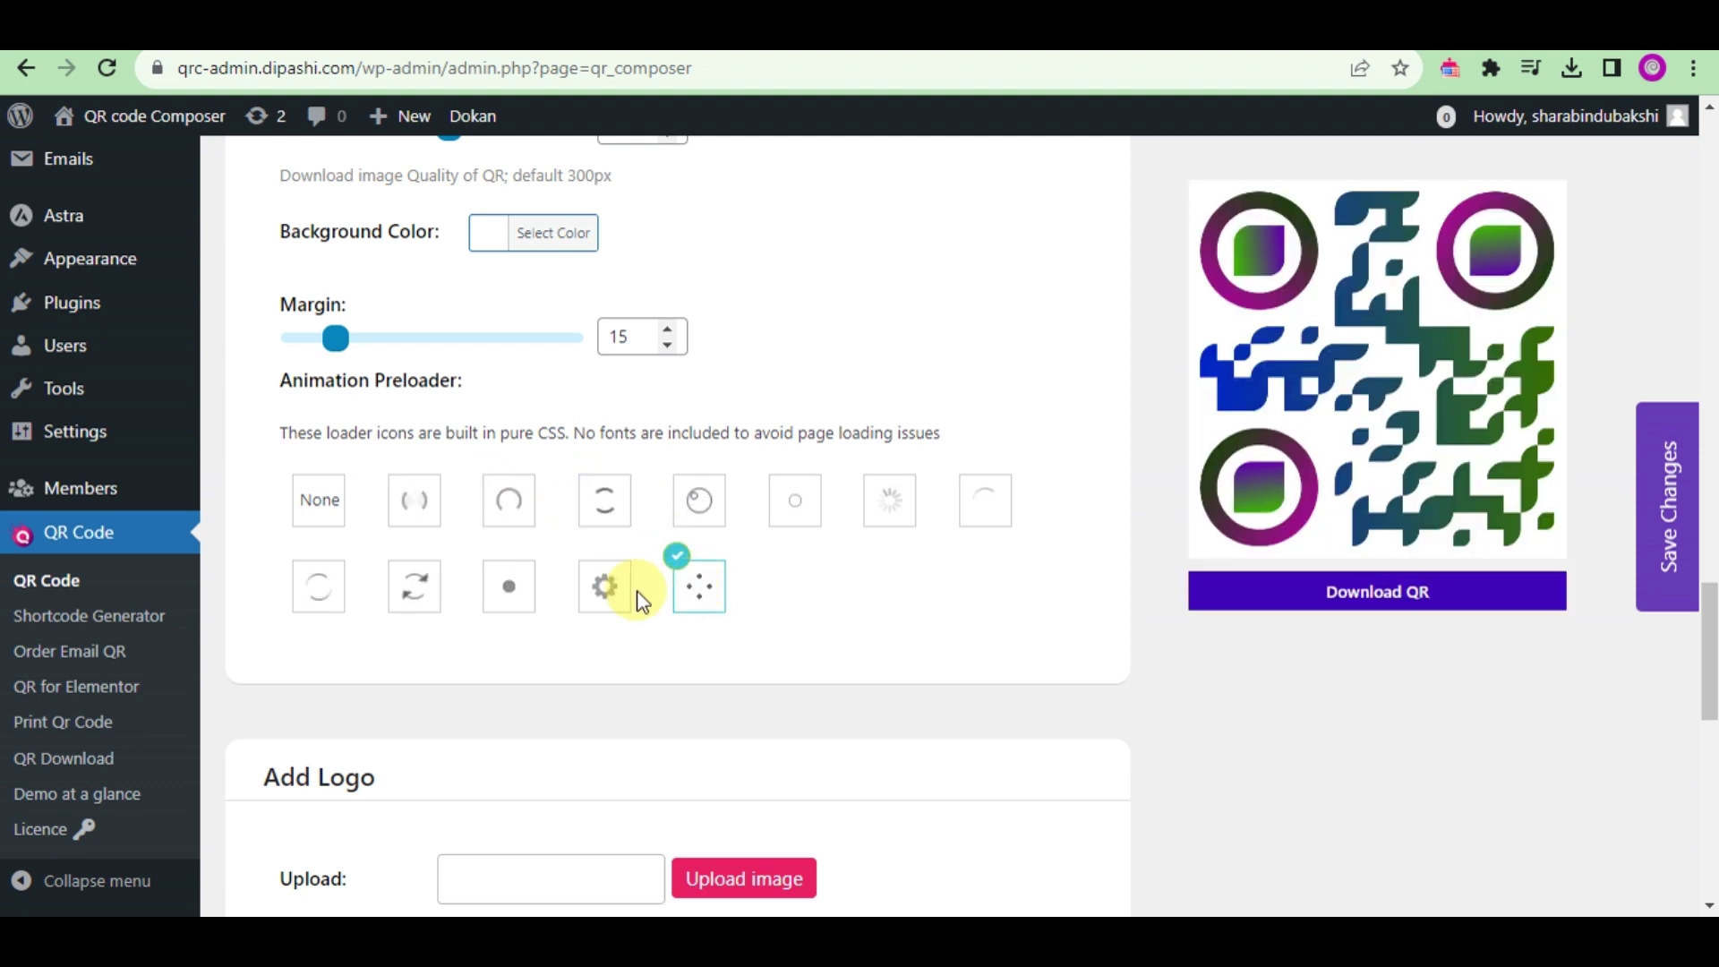
scroll(886, 577, "down", 2)
scroll(861, 543, "down", 1)
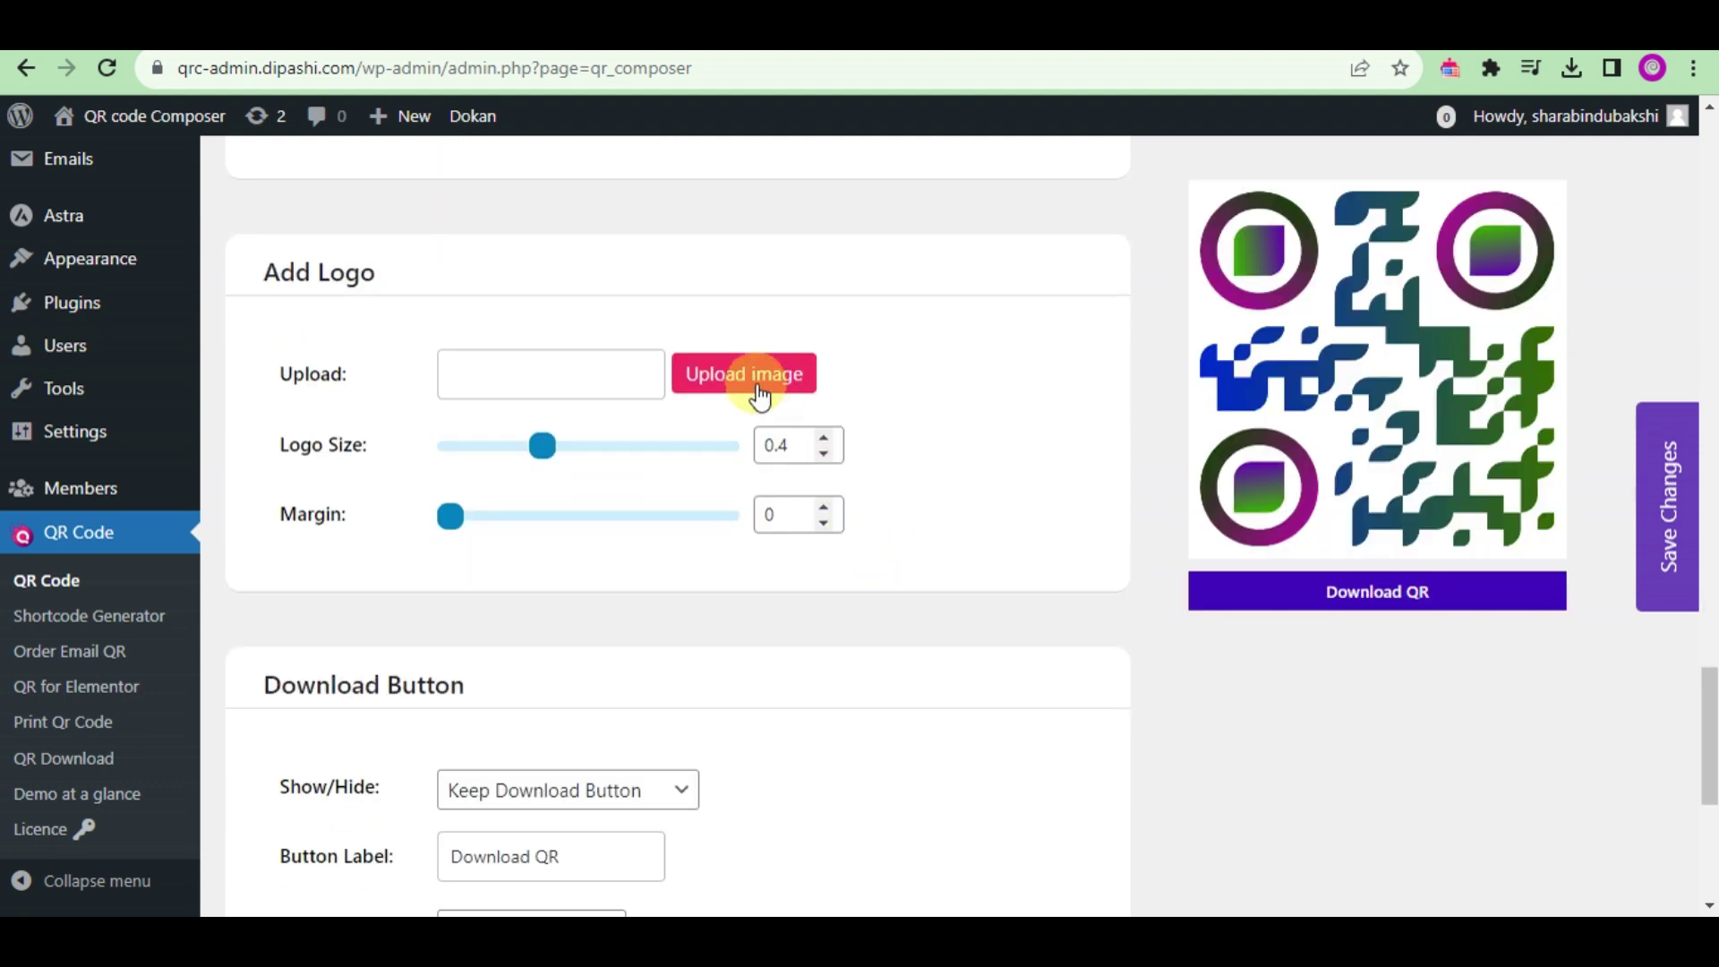
Step: Add the green S image from the media library as the QR logo
left_click(759, 376)
left_click(765, 437)
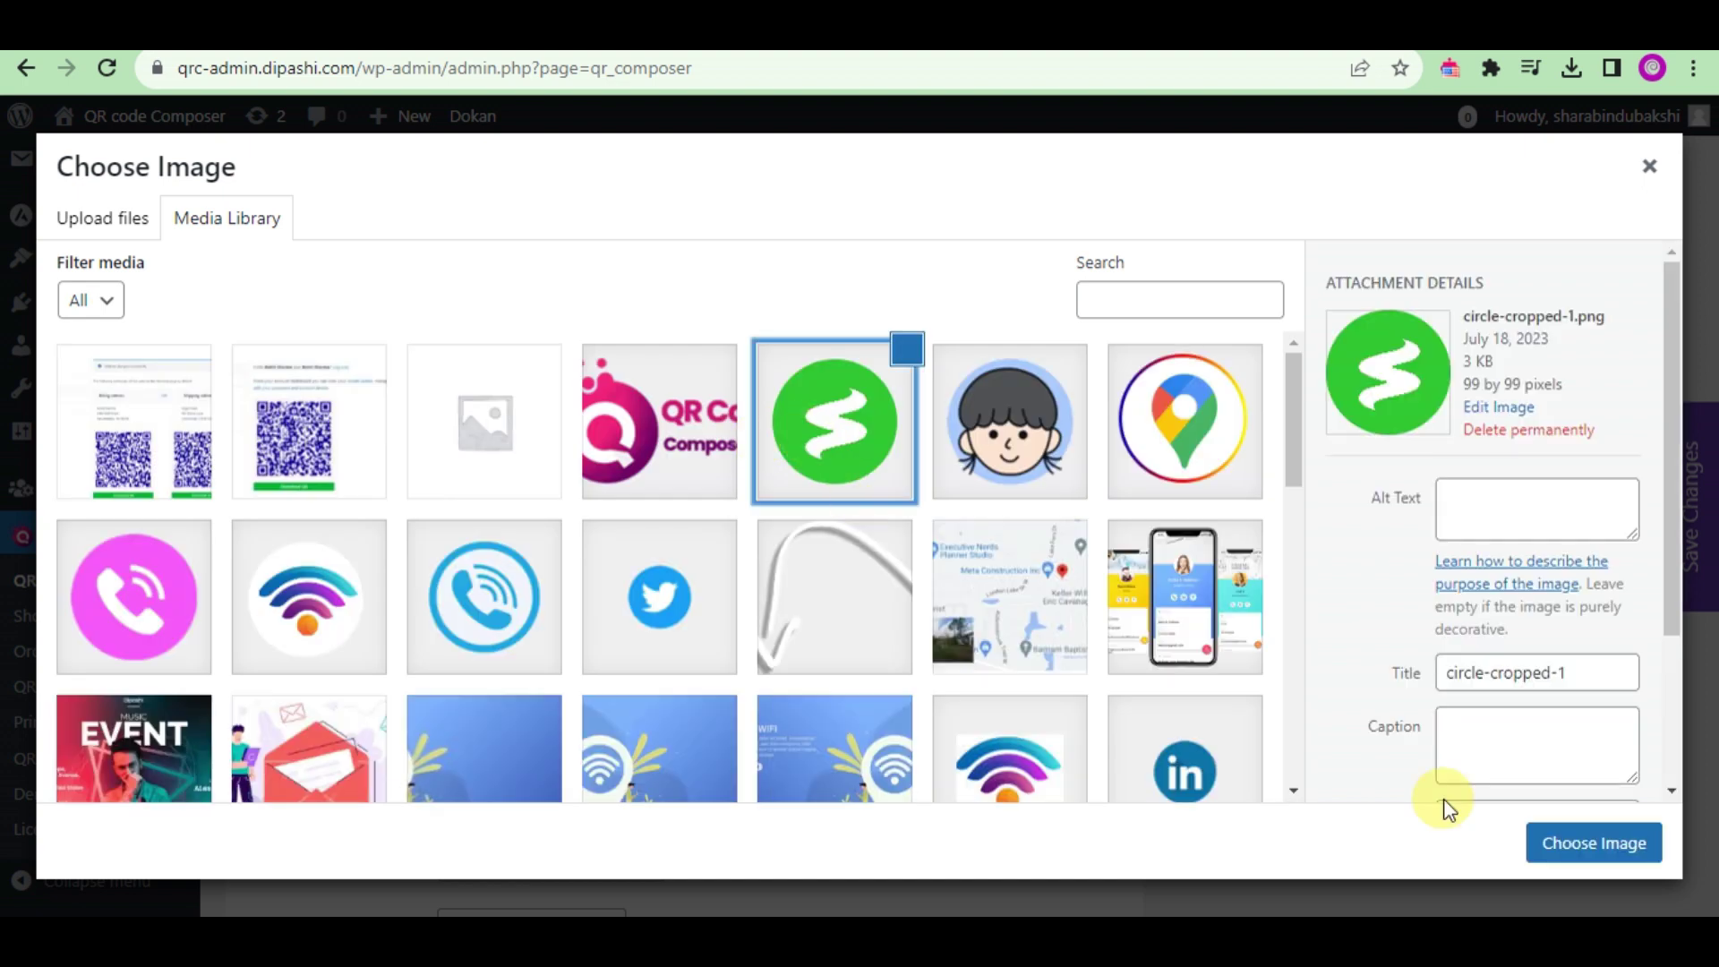
left_click(1581, 849)
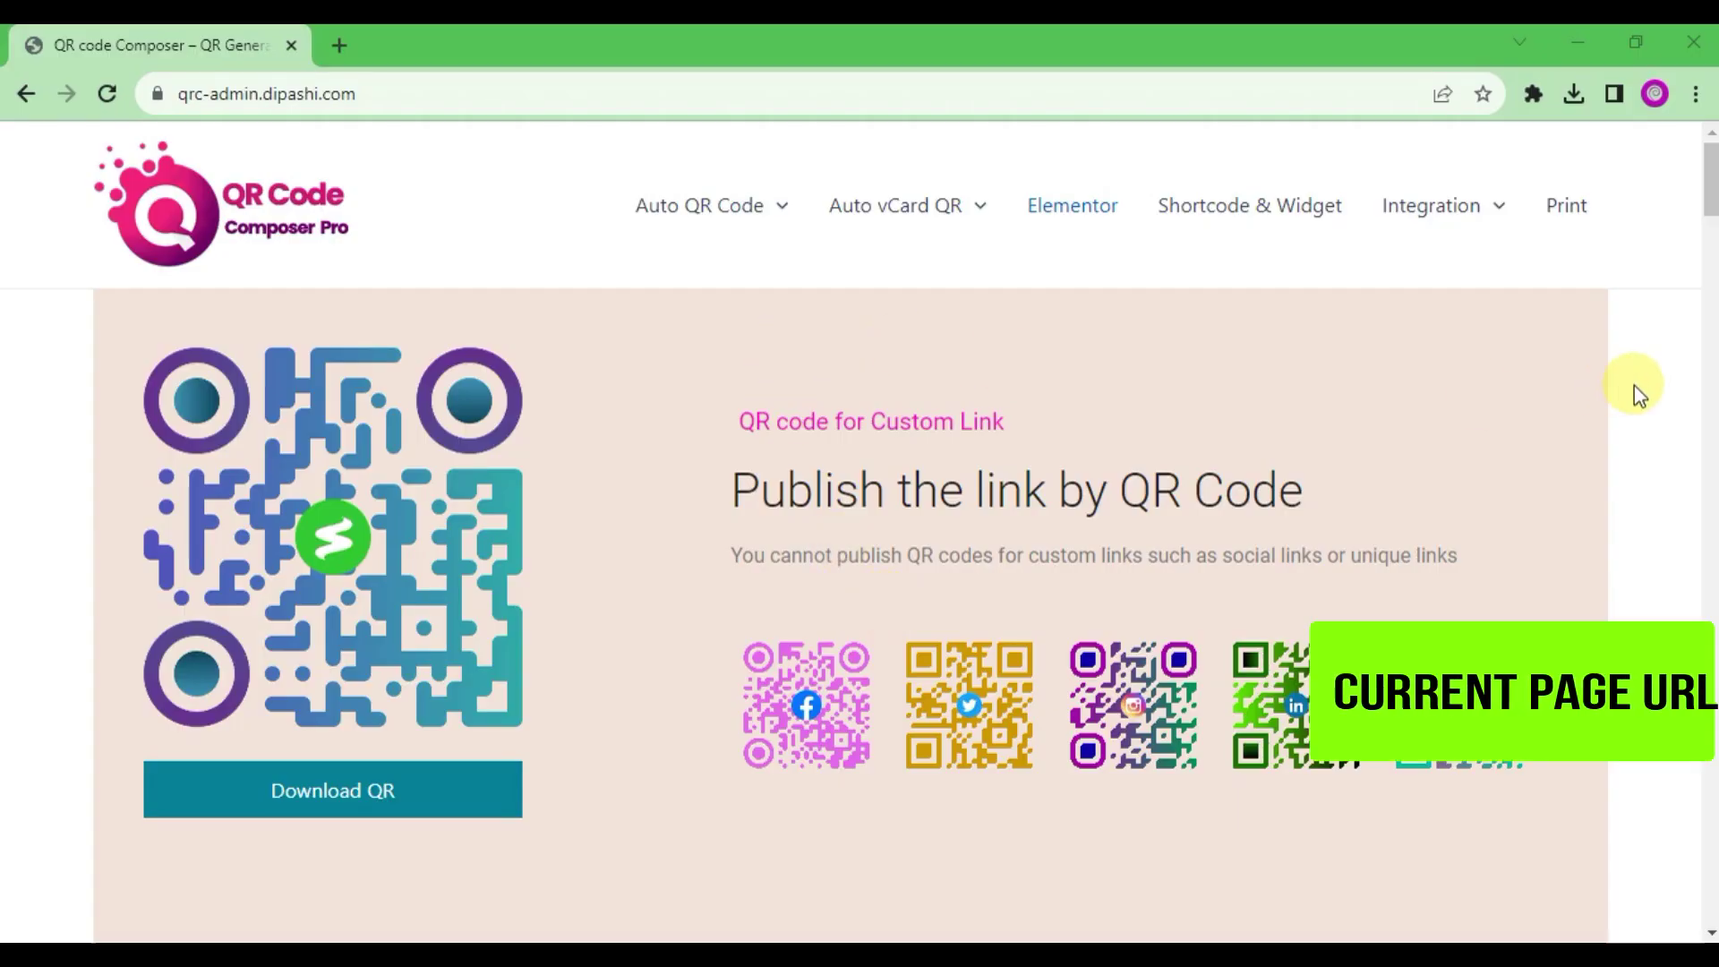
scroll(1647, 395, "down", 2)
scroll(1647, 397, "down", 1)
scroll(1647, 396, "down", 2)
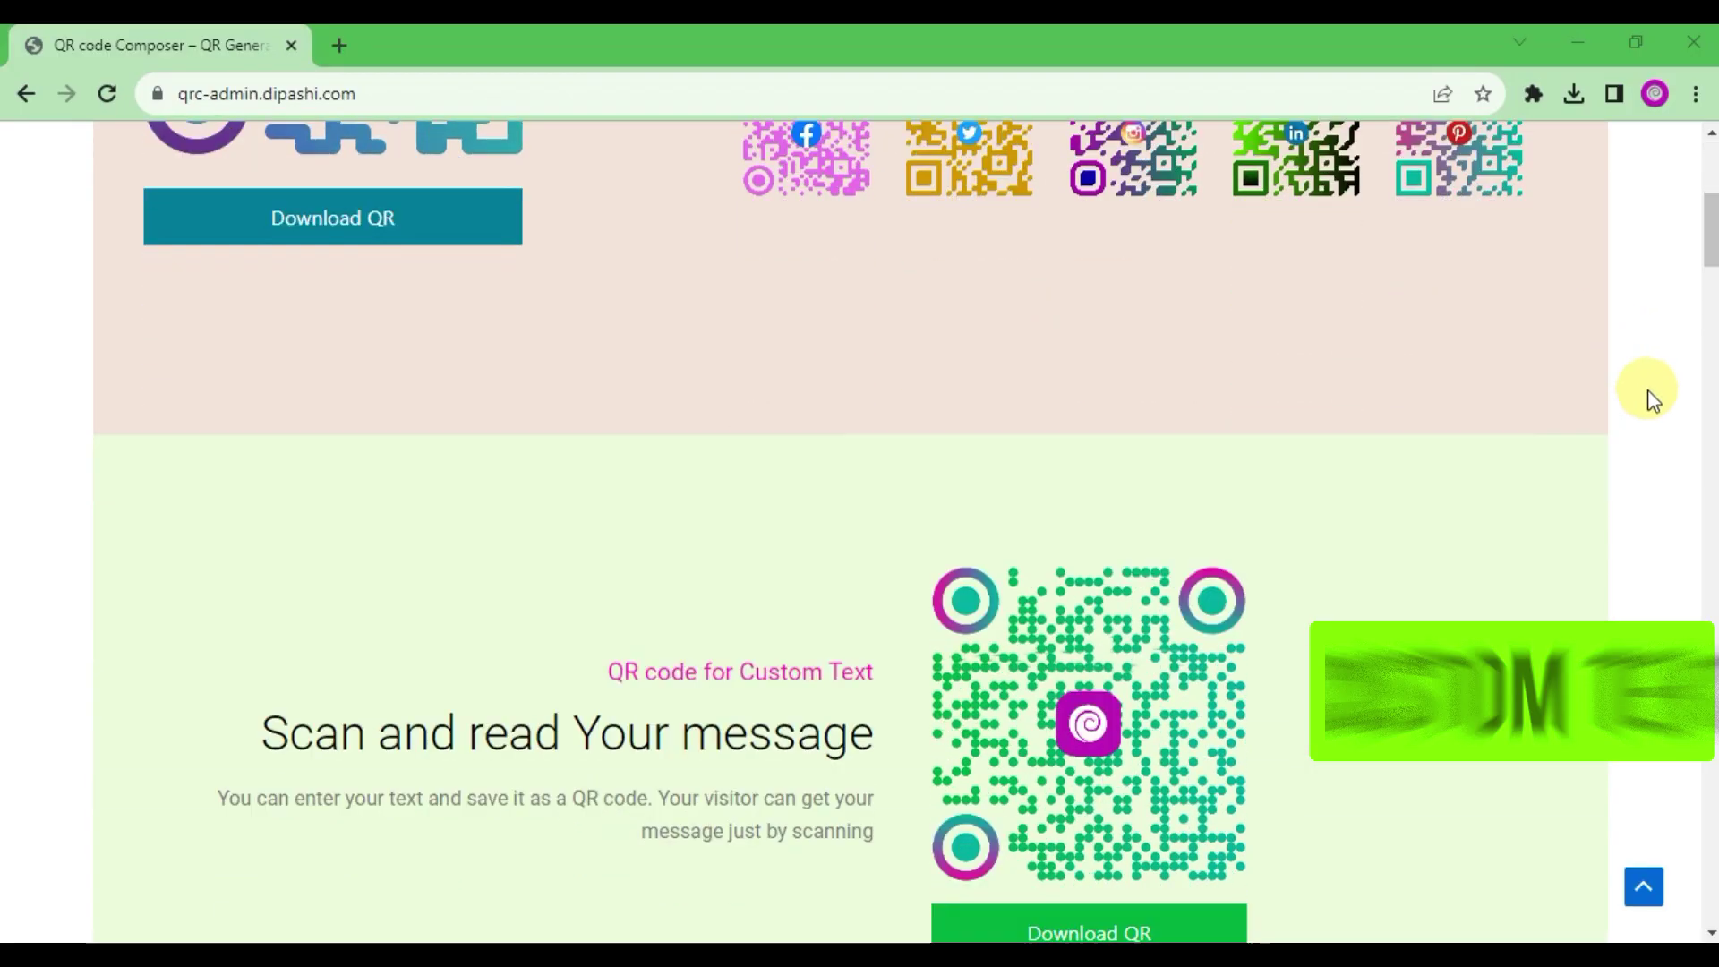
scroll(1652, 399, "down", 3)
scroll(1653, 399, "down", 3)
scroll(1653, 399, "down", 2)
scroll(1653, 399, "down", 3)
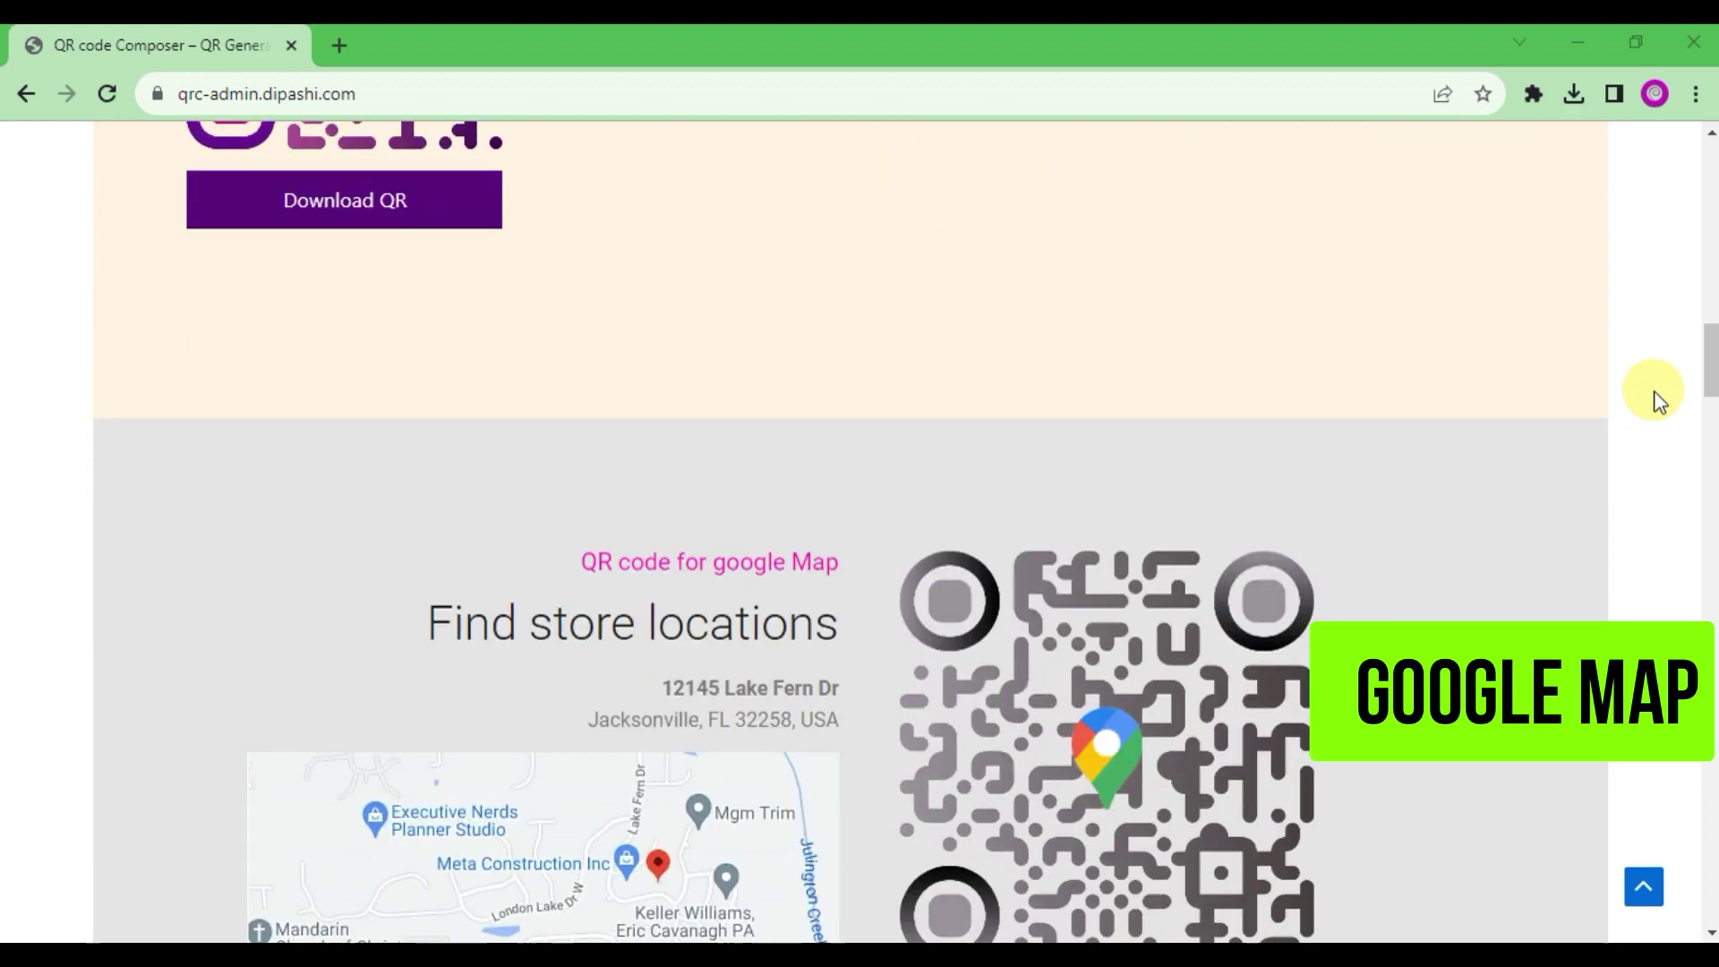
scroll(1659, 403, "down", 4)
scroll(1659, 403, "down", 3)
scroll(1661, 400, "down", 3)
scroll(1661, 399, "down", 3)
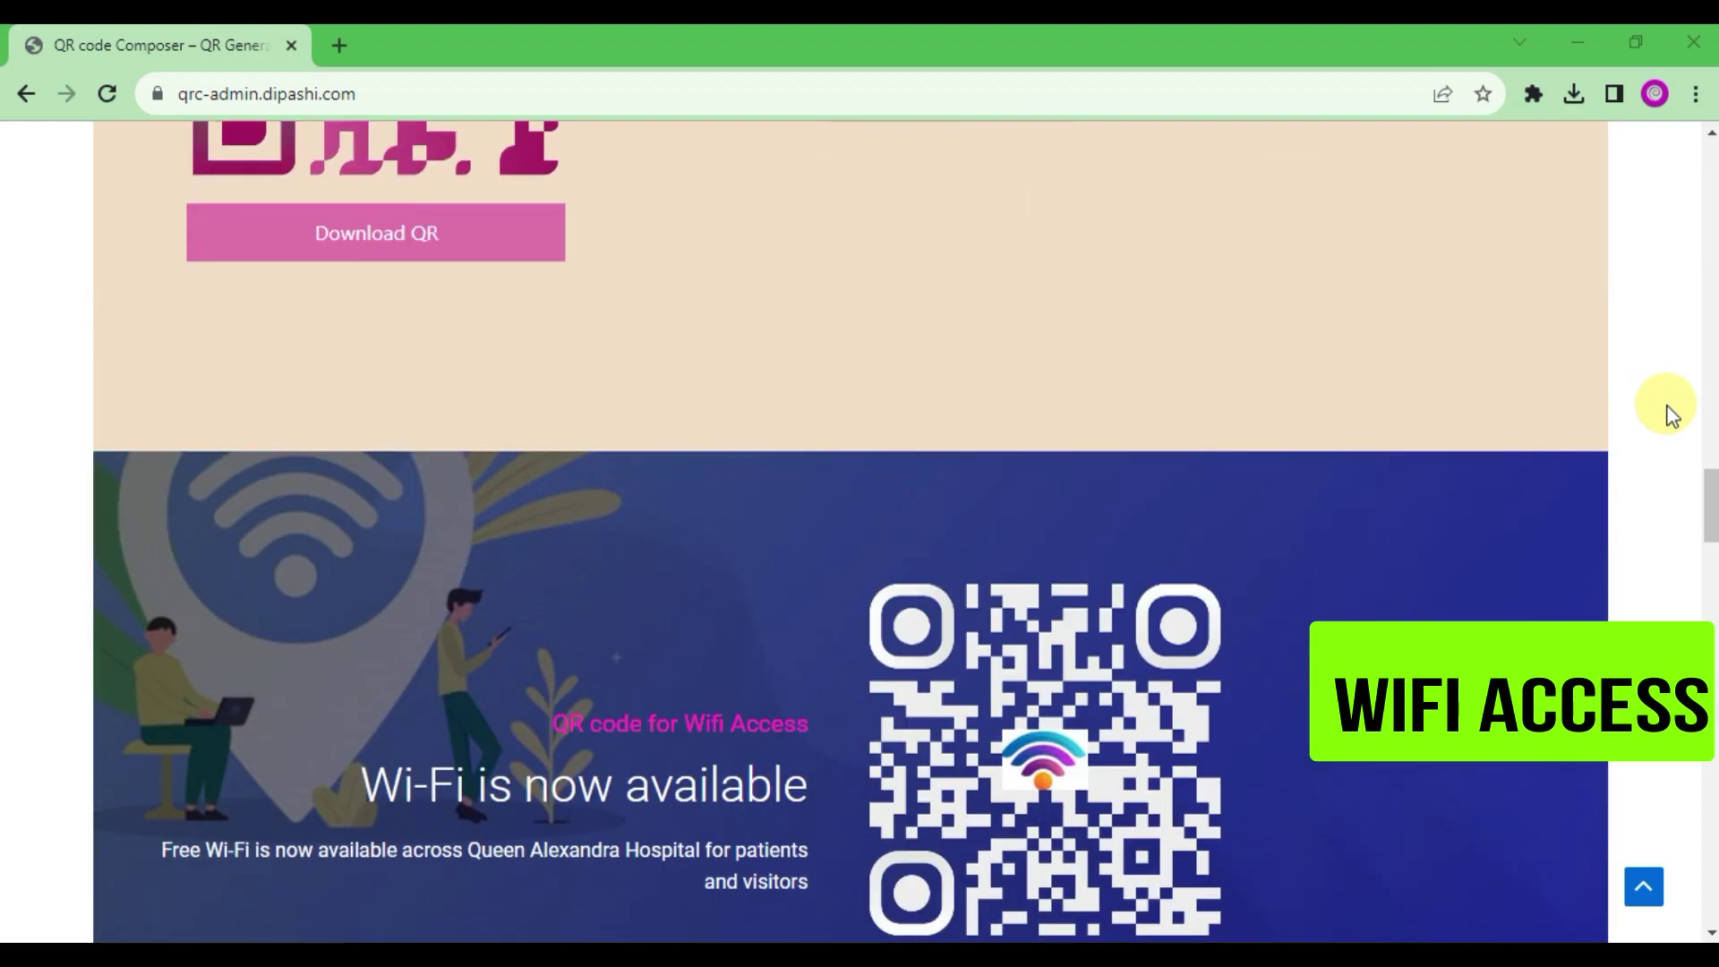
scroll(1665, 410, "down", 3)
scroll(1672, 419, "down", 3)
scroll(1672, 420, "down", 3)
scroll(1677, 421, "down", 3)
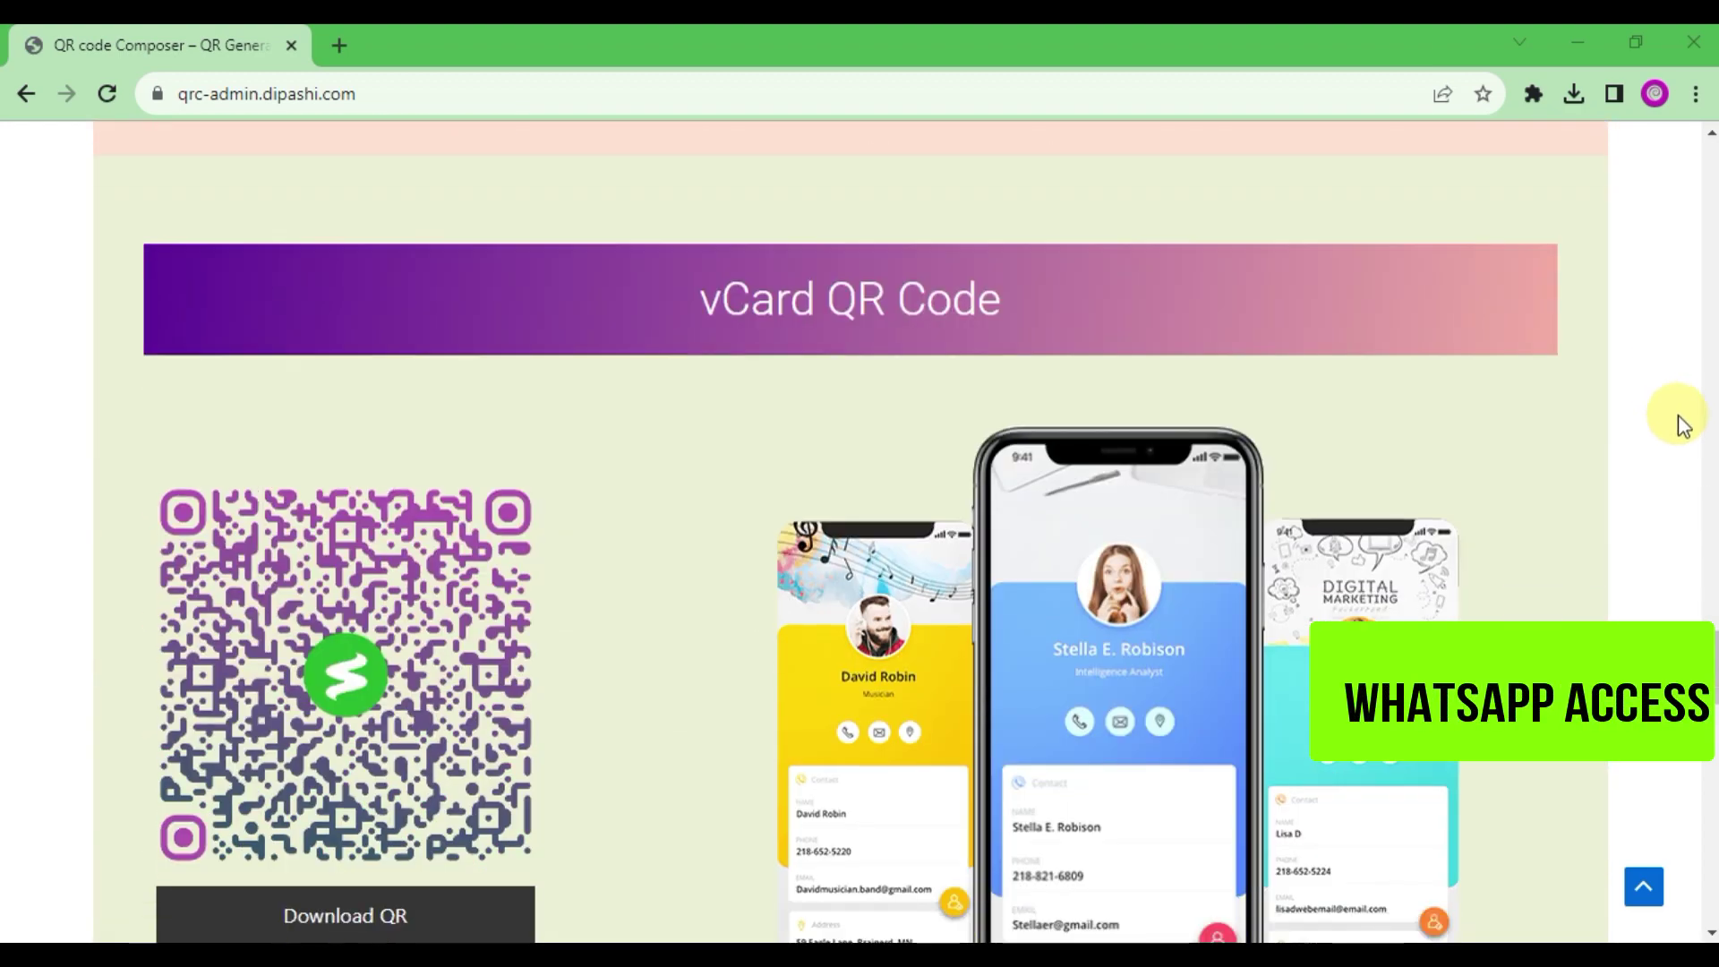
scroll(1685, 430, "down", 3)
scroll(1686, 430, "down", 3)
scroll(1685, 431, "down", 3)
scroll(1688, 433, "down", 3)
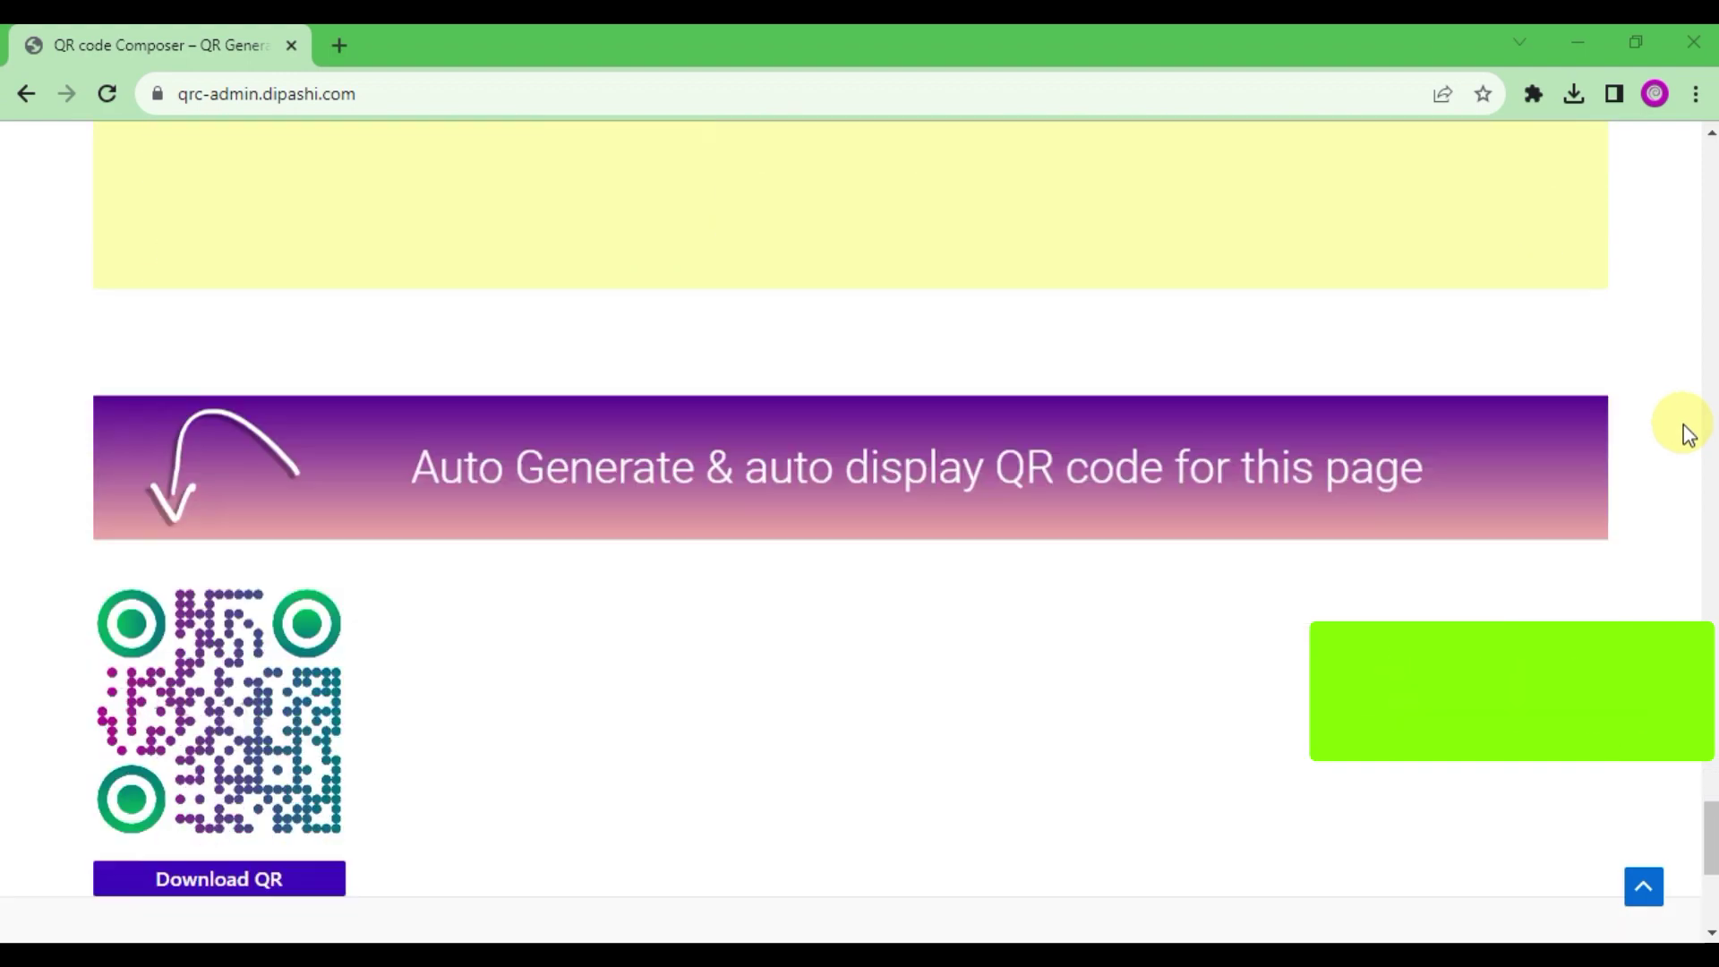
scroll(1687, 434, "down", 3)
scroll(1687, 434, "down", 1)
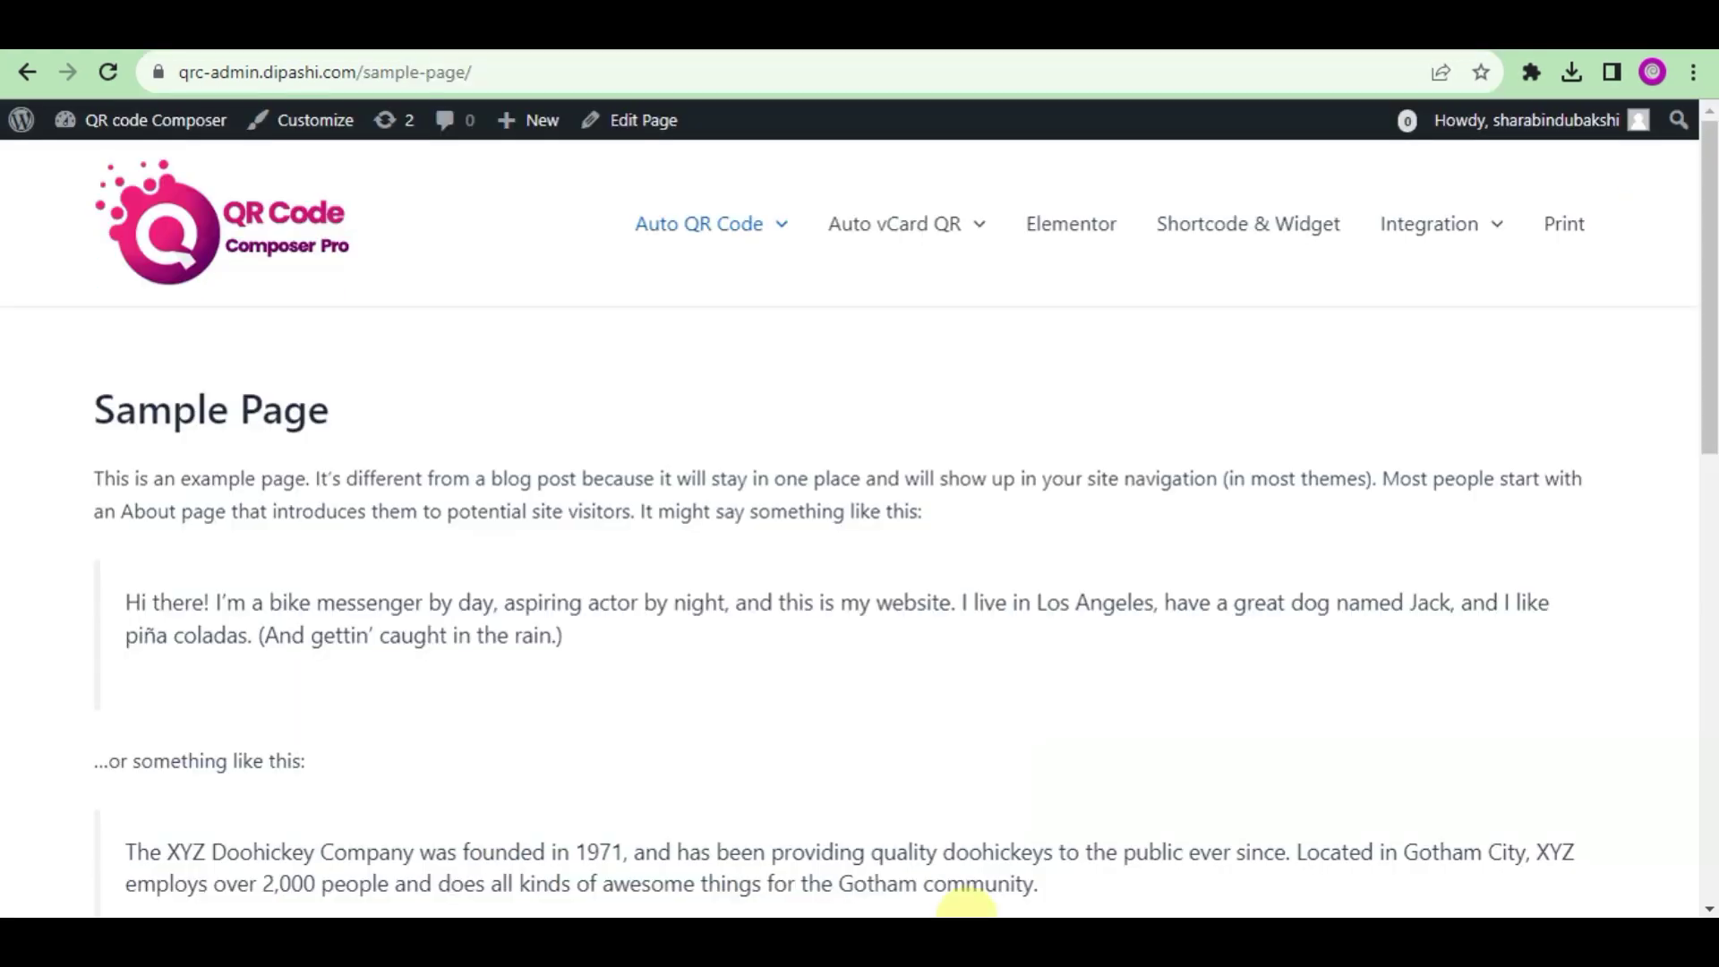
scroll(1066, 659, "down", 2)
scroll(1075, 660, "down", 5)
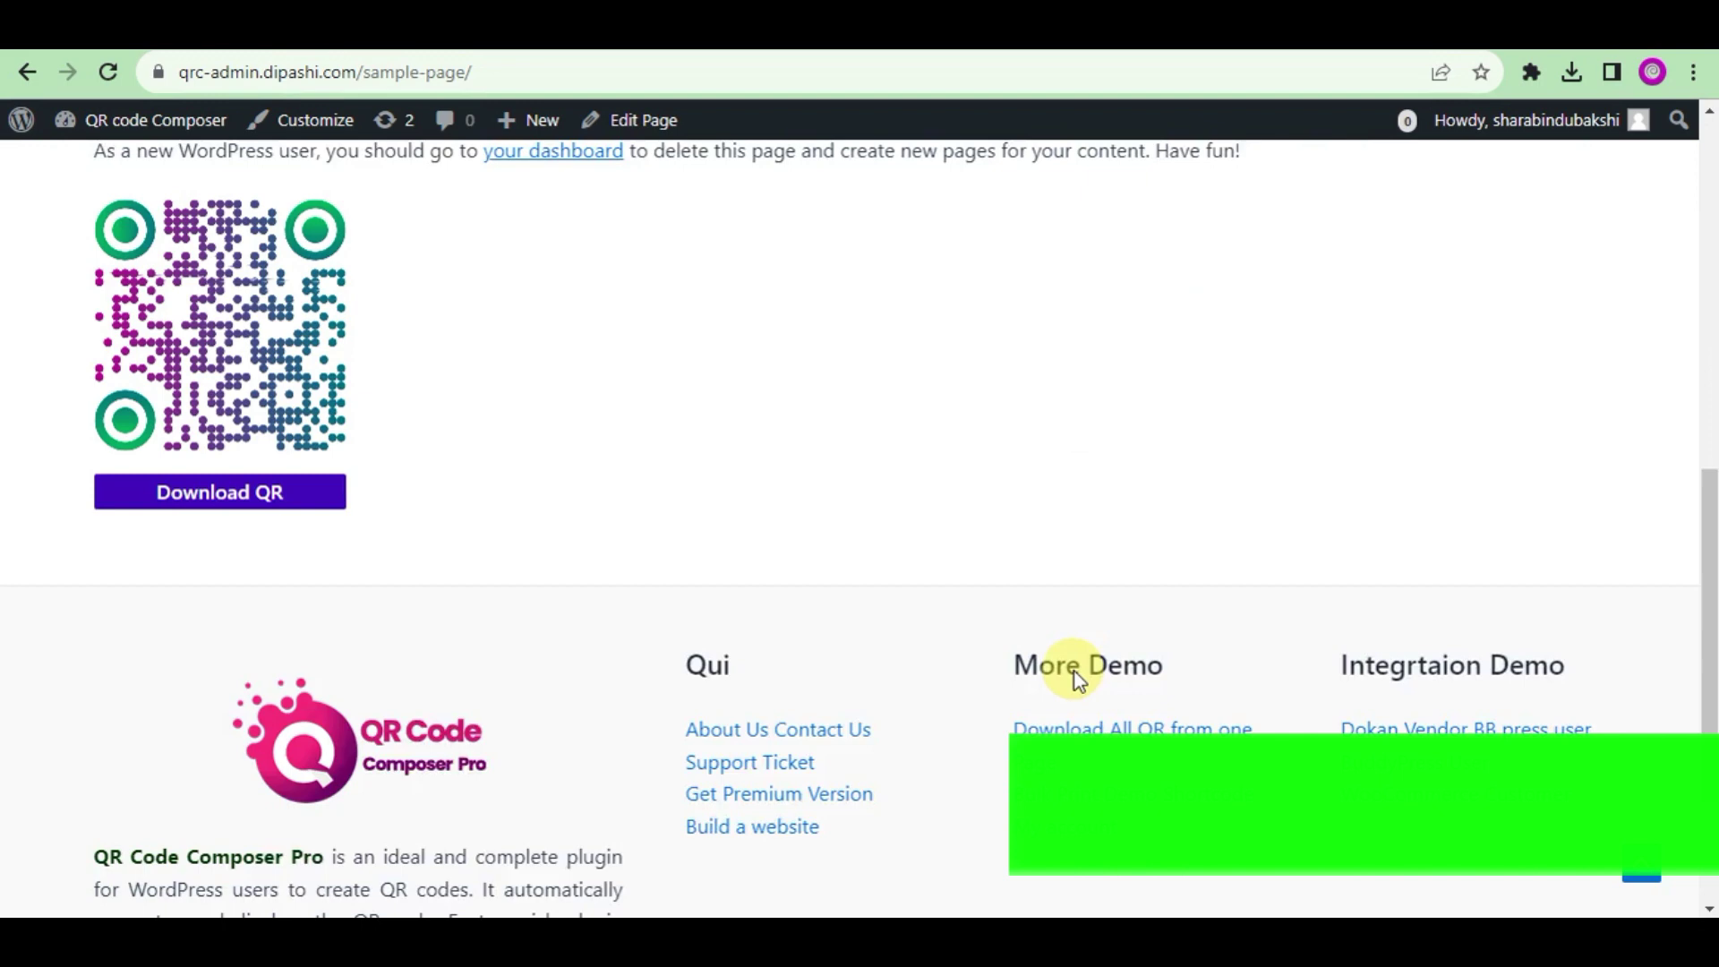
scroll(1074, 679, "down", 1)
scroll(1072, 672, "up", 2)
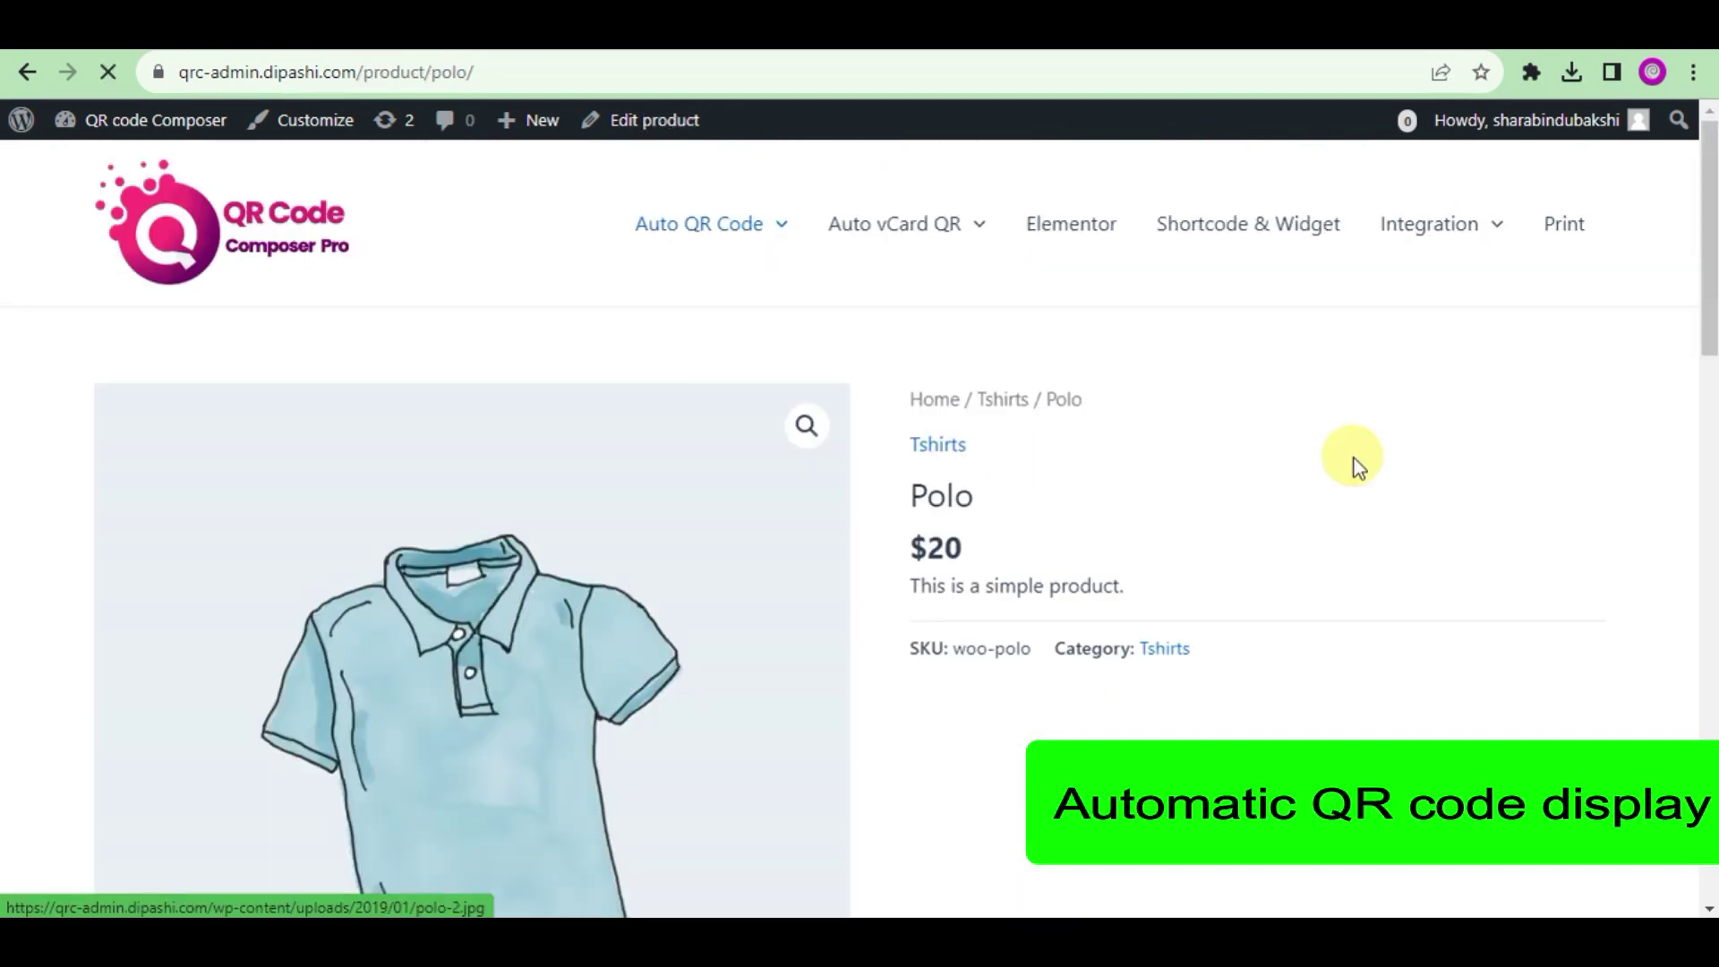
scroll(1345, 458, "down", 2)
scroll(1253, 499, "down", 2)
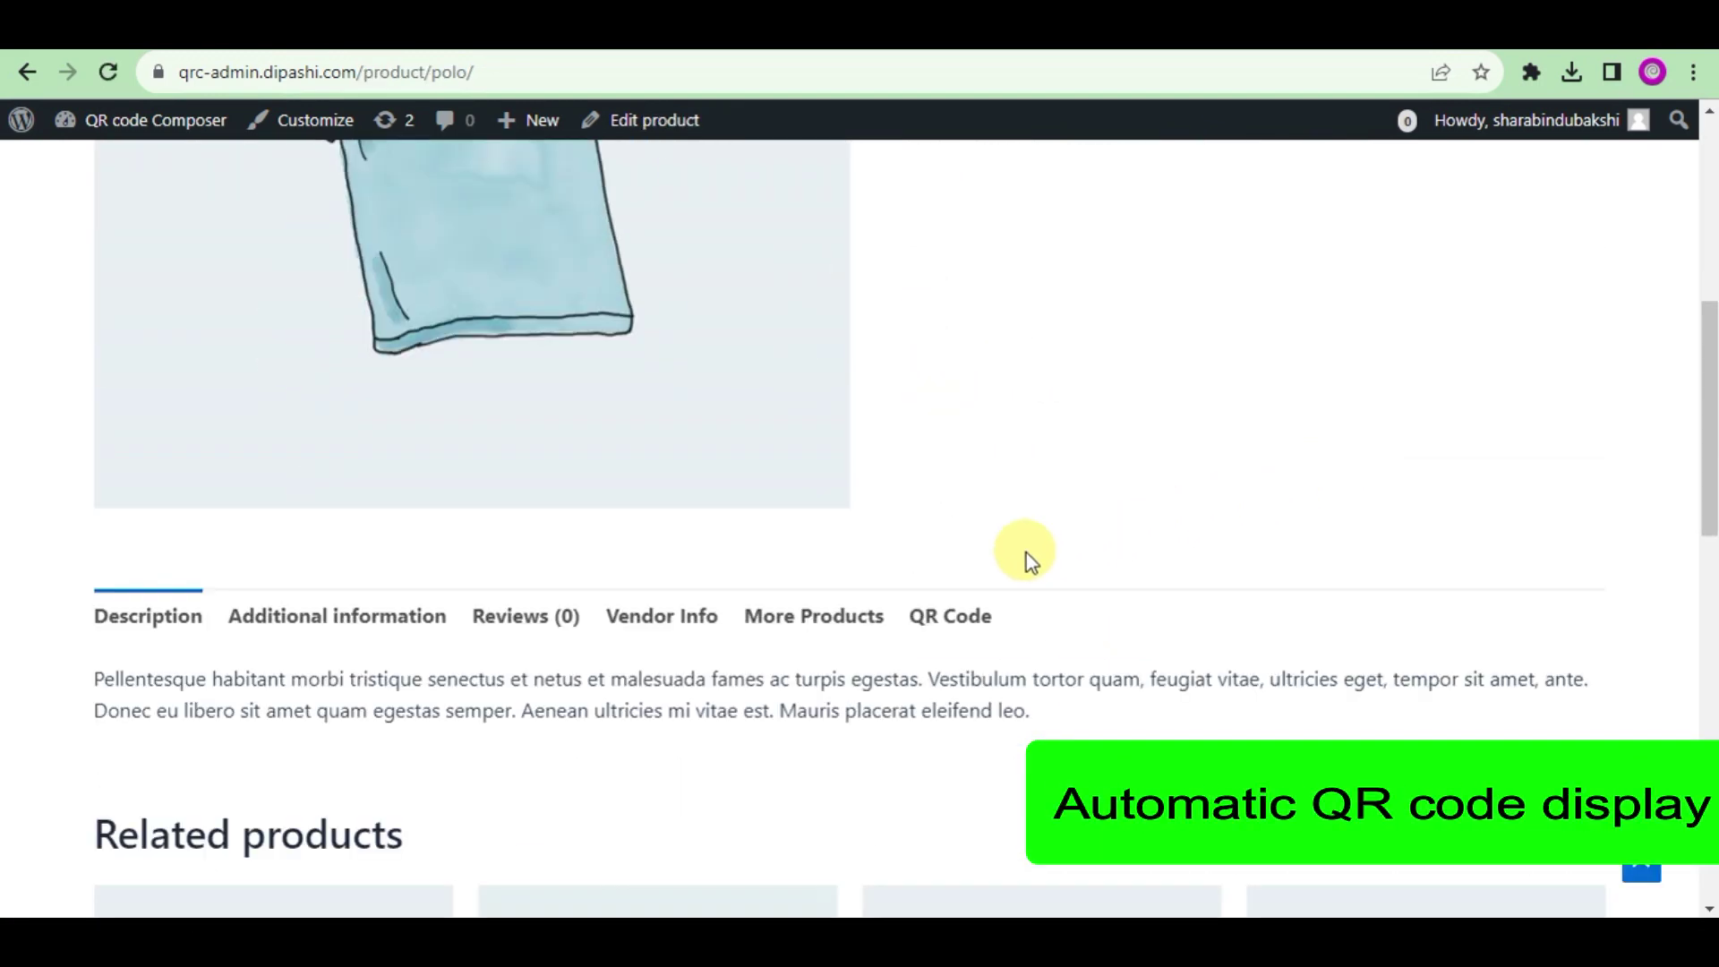
Step: Show the Polo product's automatically generated QR code in its QR Code tab
left_click(936, 618)
scroll(936, 613, "down", 1)
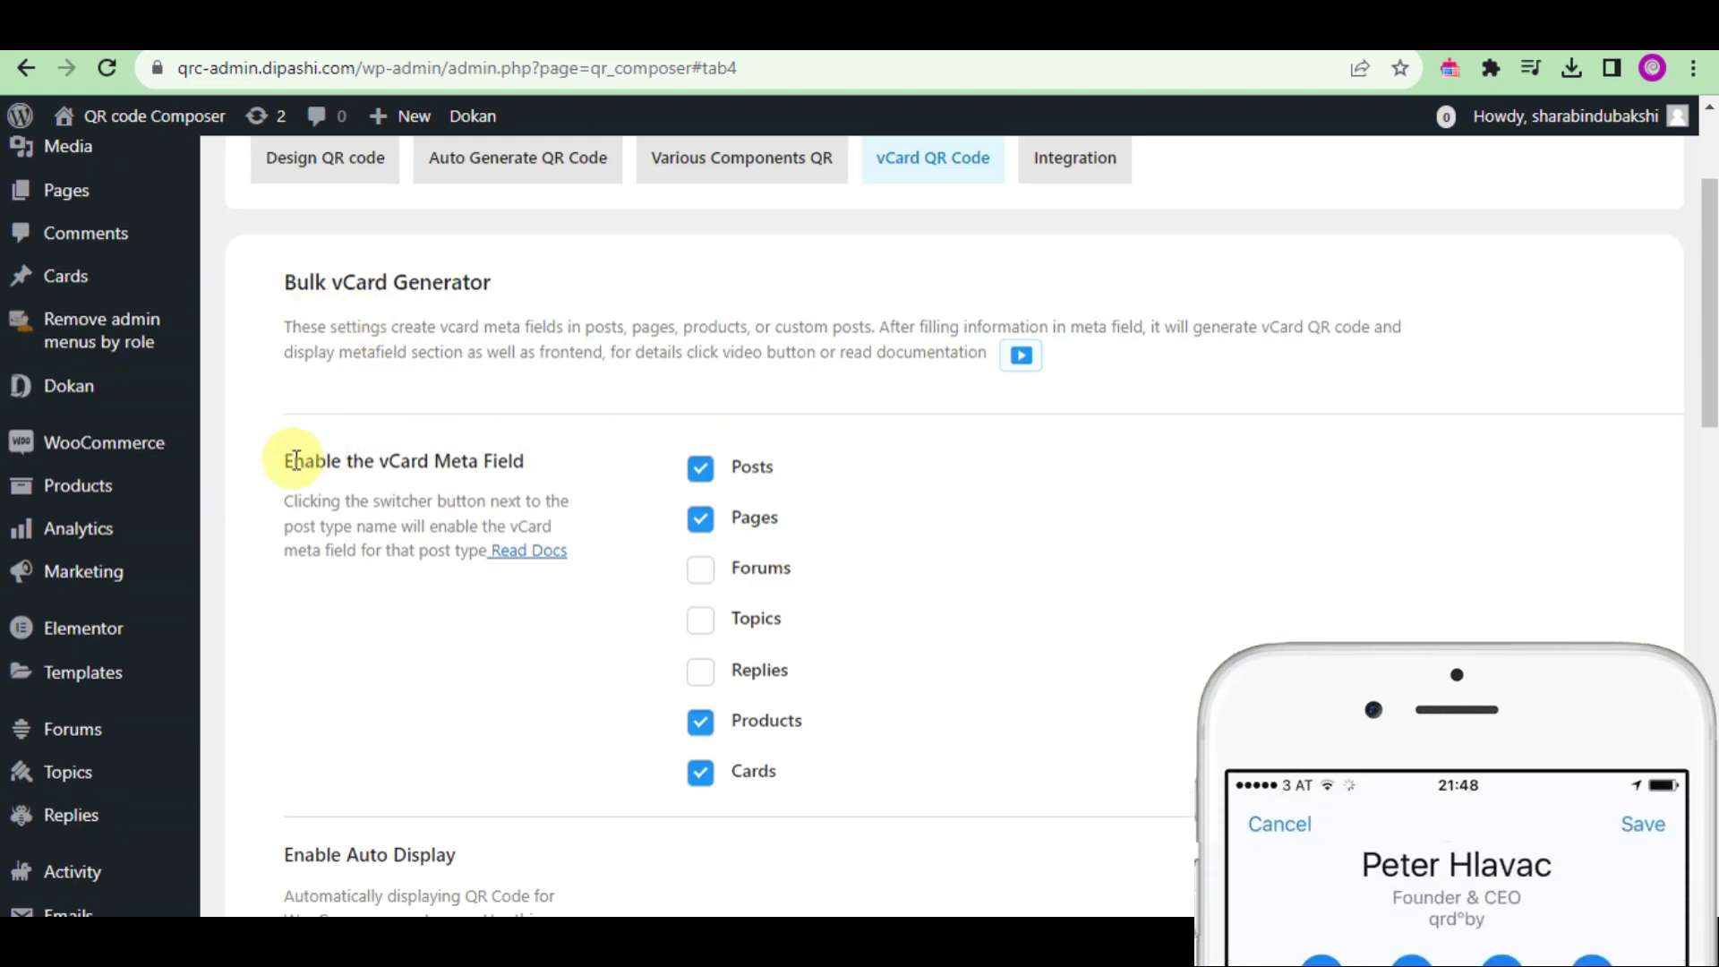
scroll(606, 467, "down", 5)
scroll(767, 487, "down", 3)
scroll(768, 488, "up", 6)
scroll(64, 316, "up", 1)
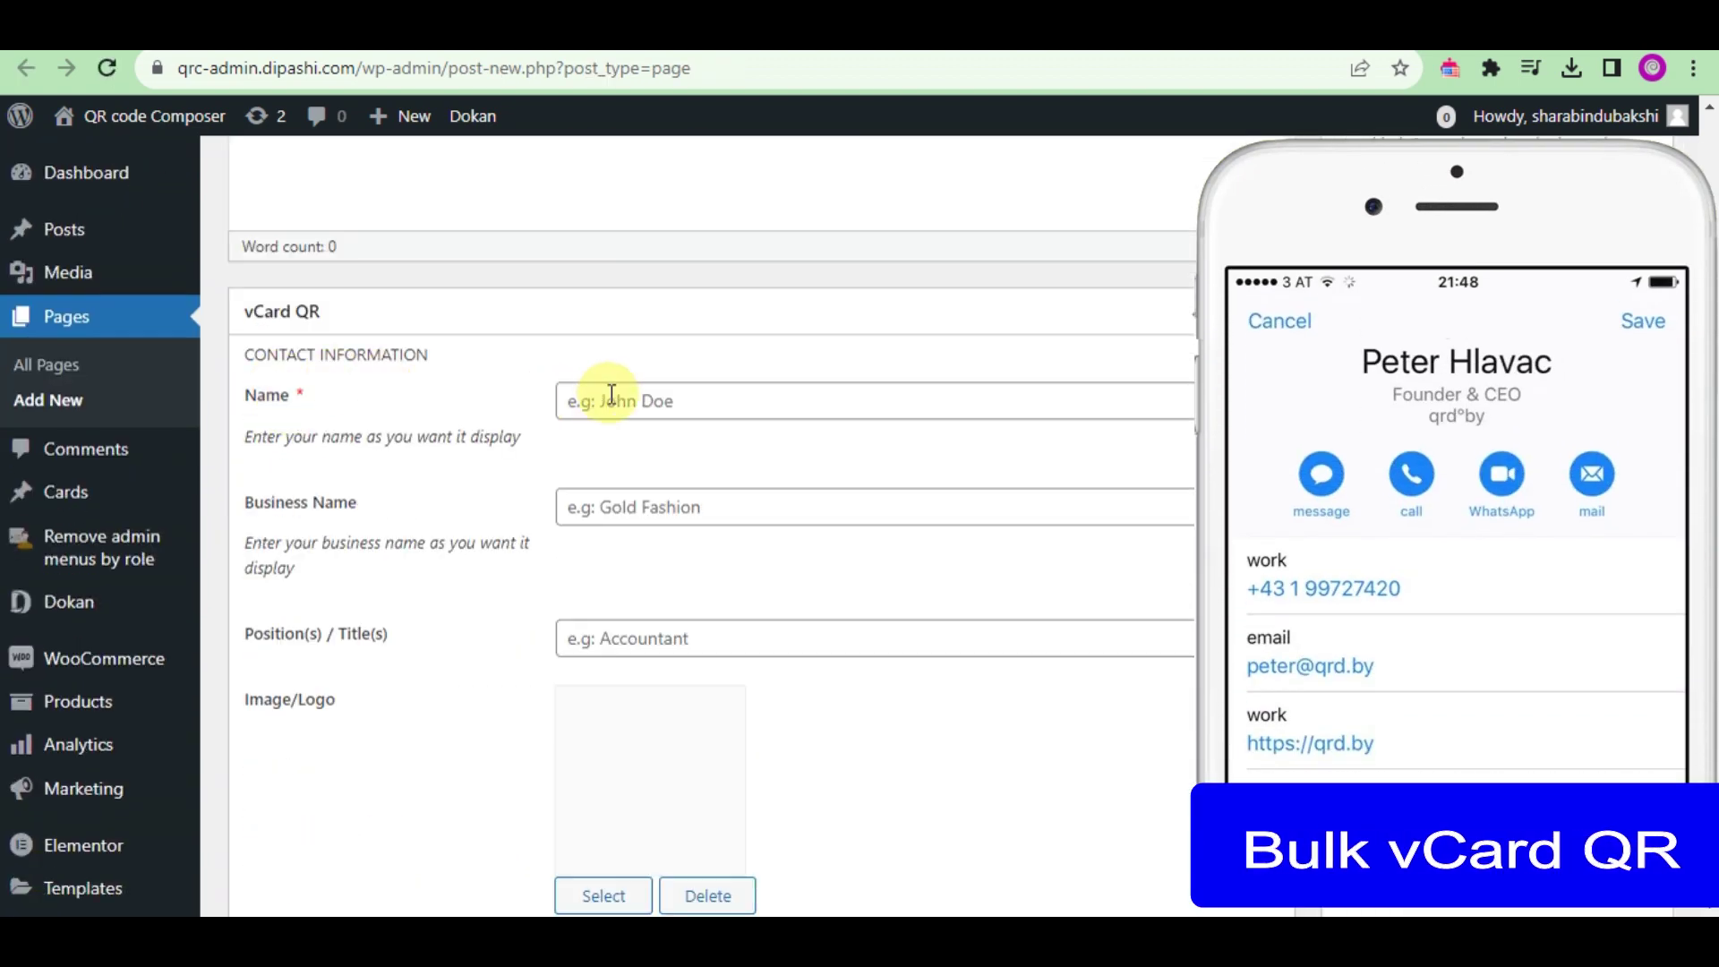
scroll(612, 511, "down", 3)
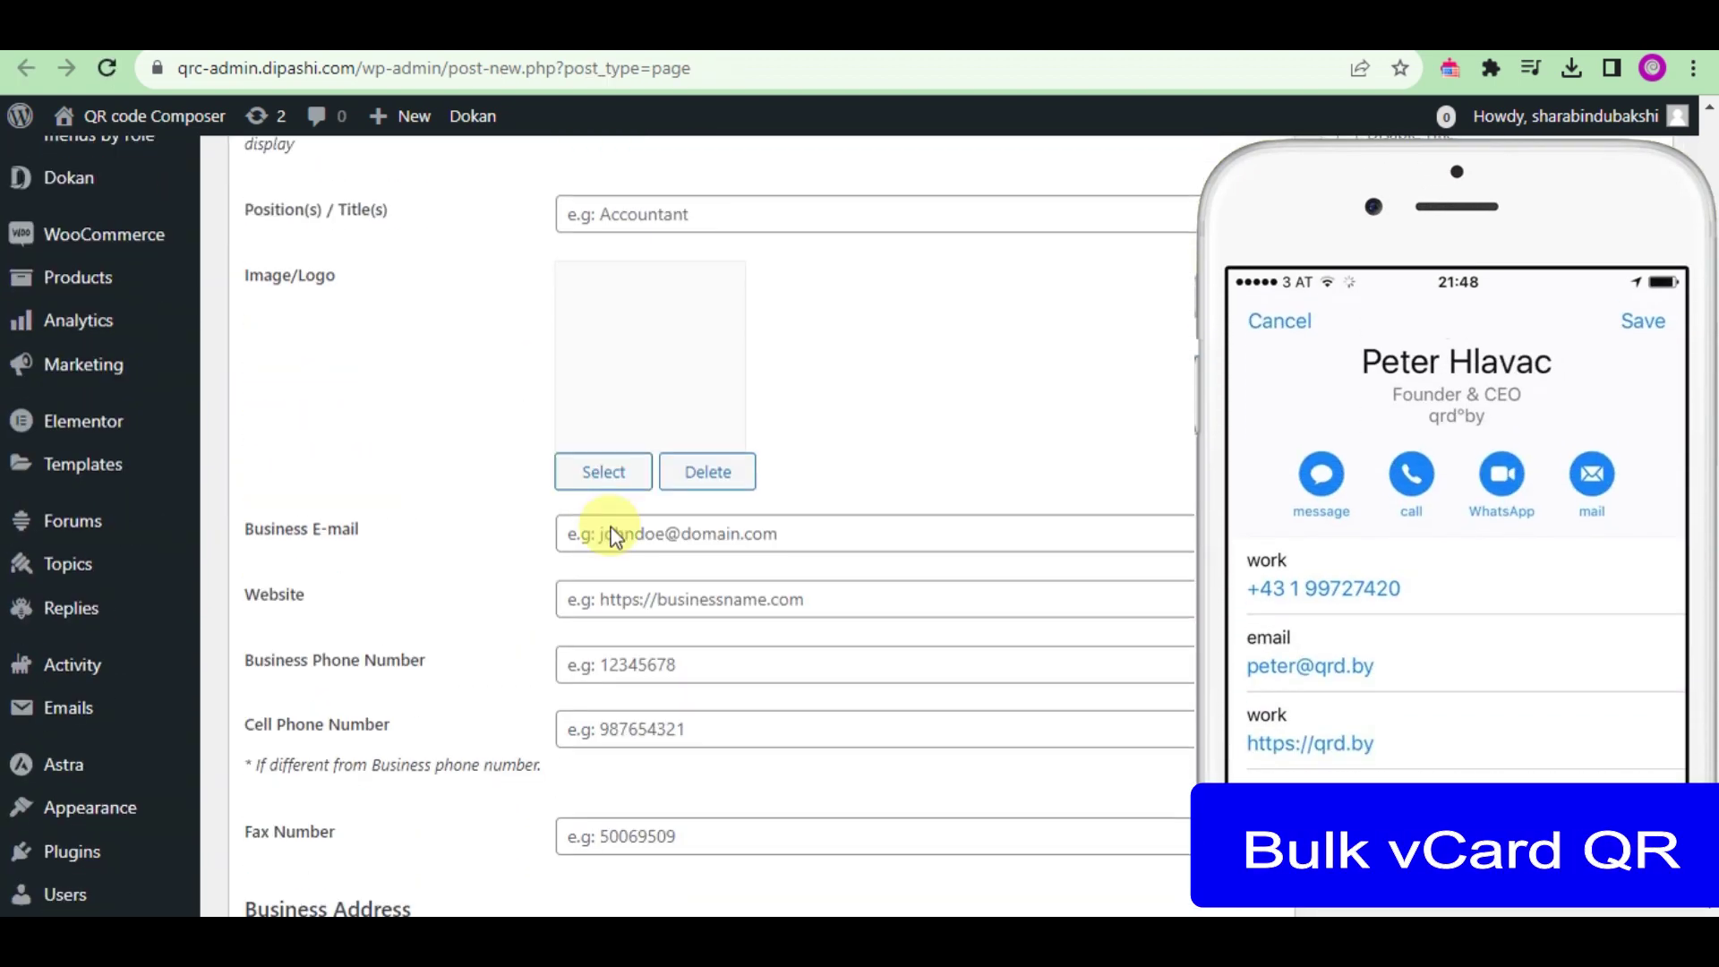
scroll(619, 403, "down", 1)
Step: Choose the avatar picture as the vCard image/logo
left_click(620, 389)
left_click(451, 628)
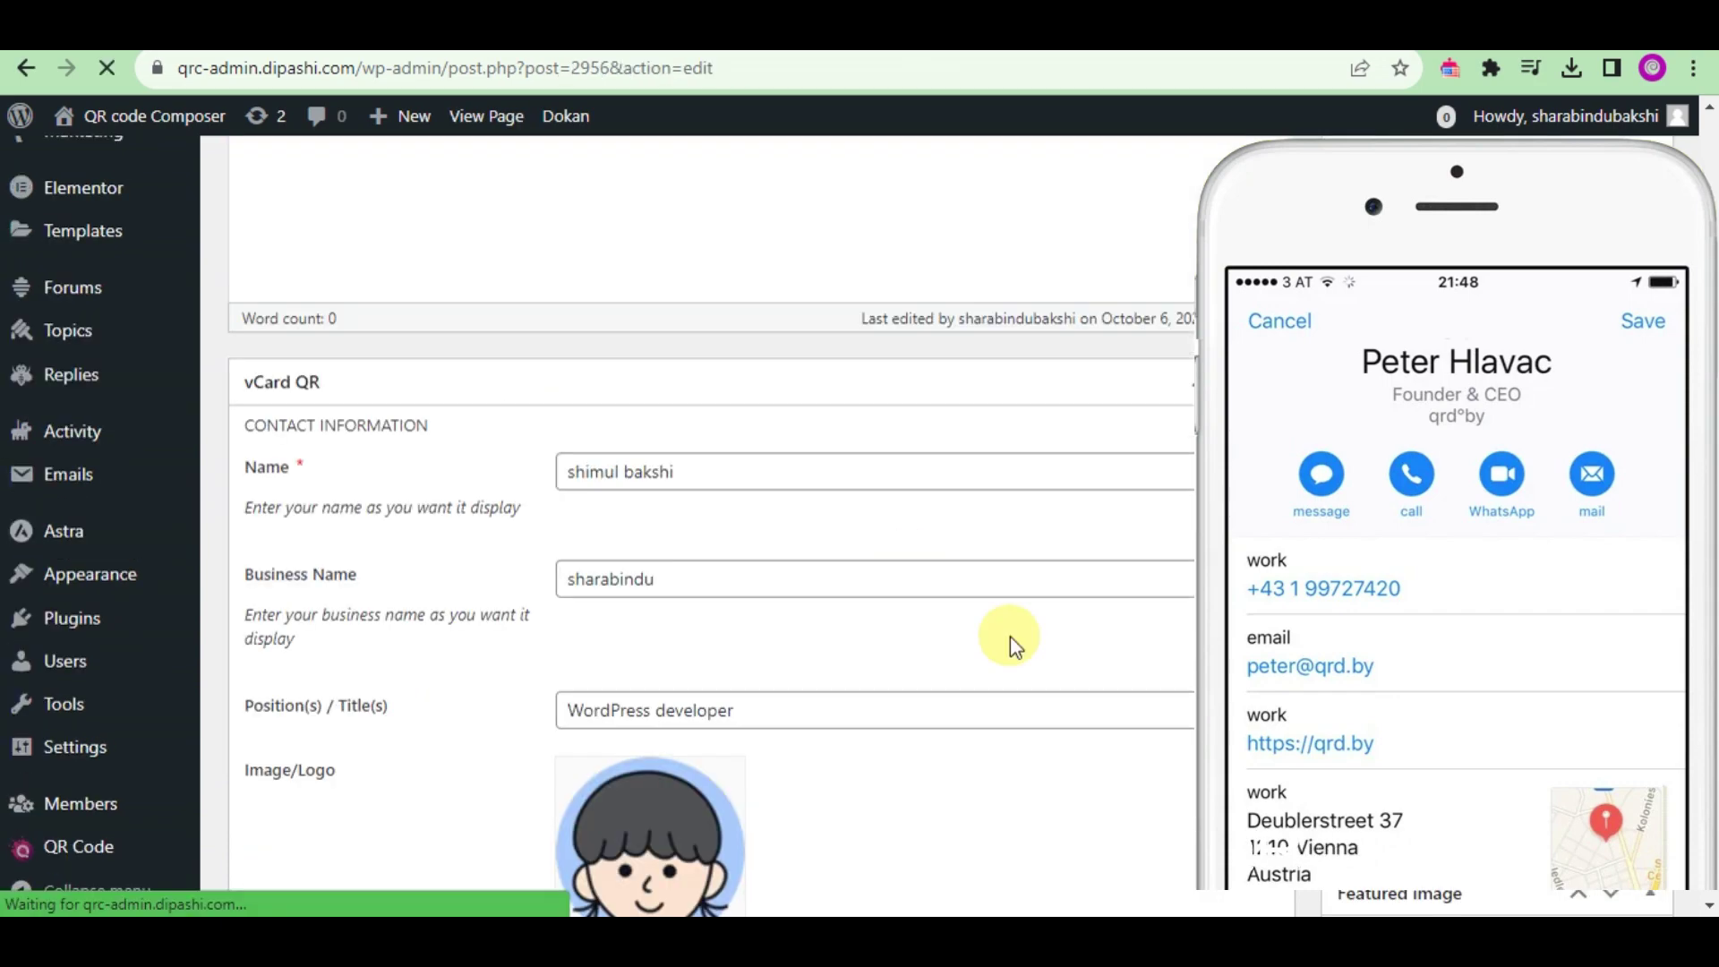
scroll(1010, 641, "down", 10)
scroll(1011, 641, "down", 5)
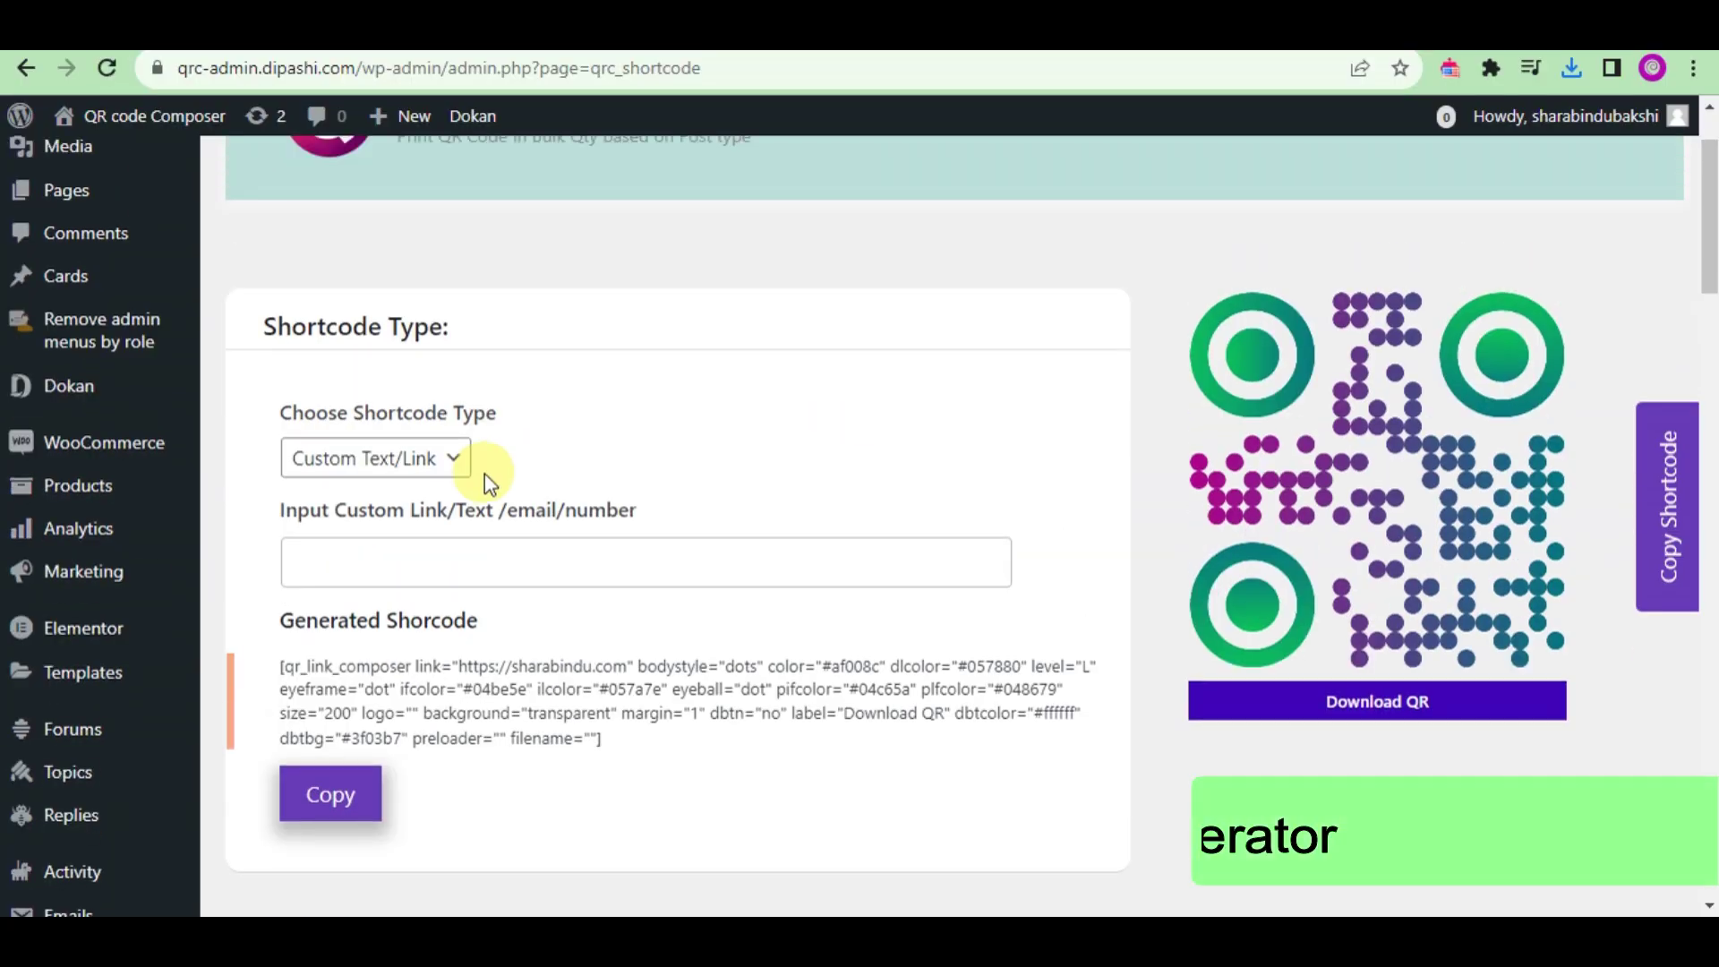
Step: Make the shortcode QR encode the Current Page URL
left_click(452, 461)
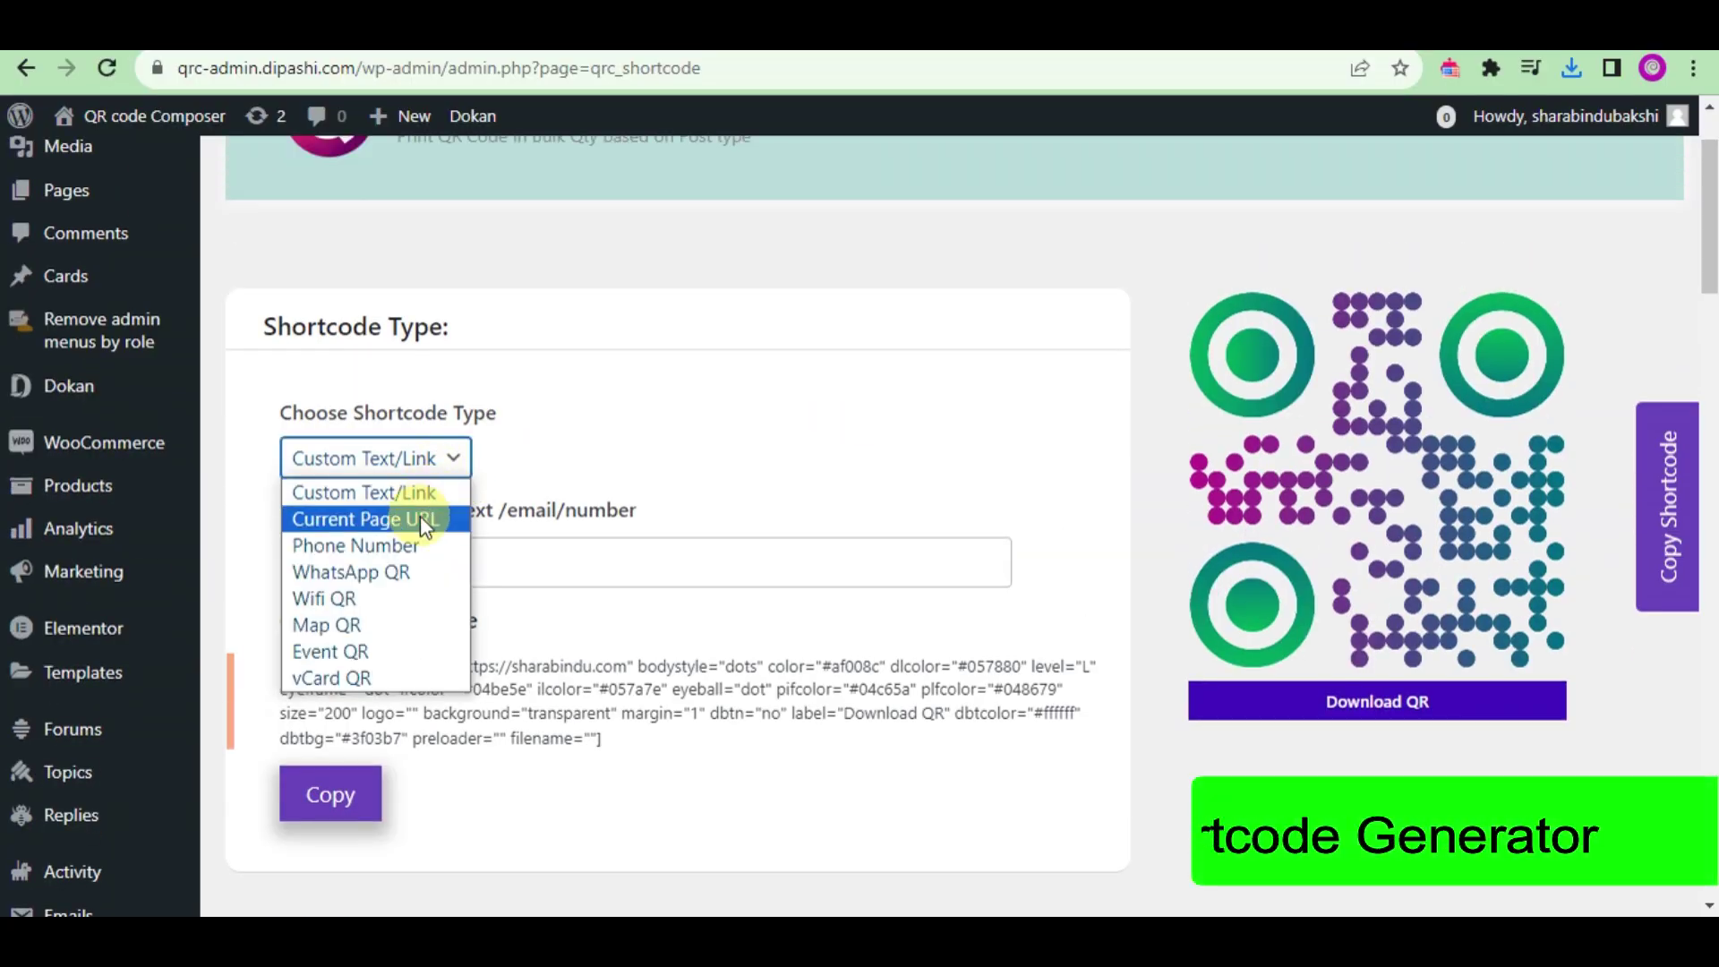
left_click(386, 659)
scroll(485, 605, "down", 3)
scroll(564, 692, "down", 2)
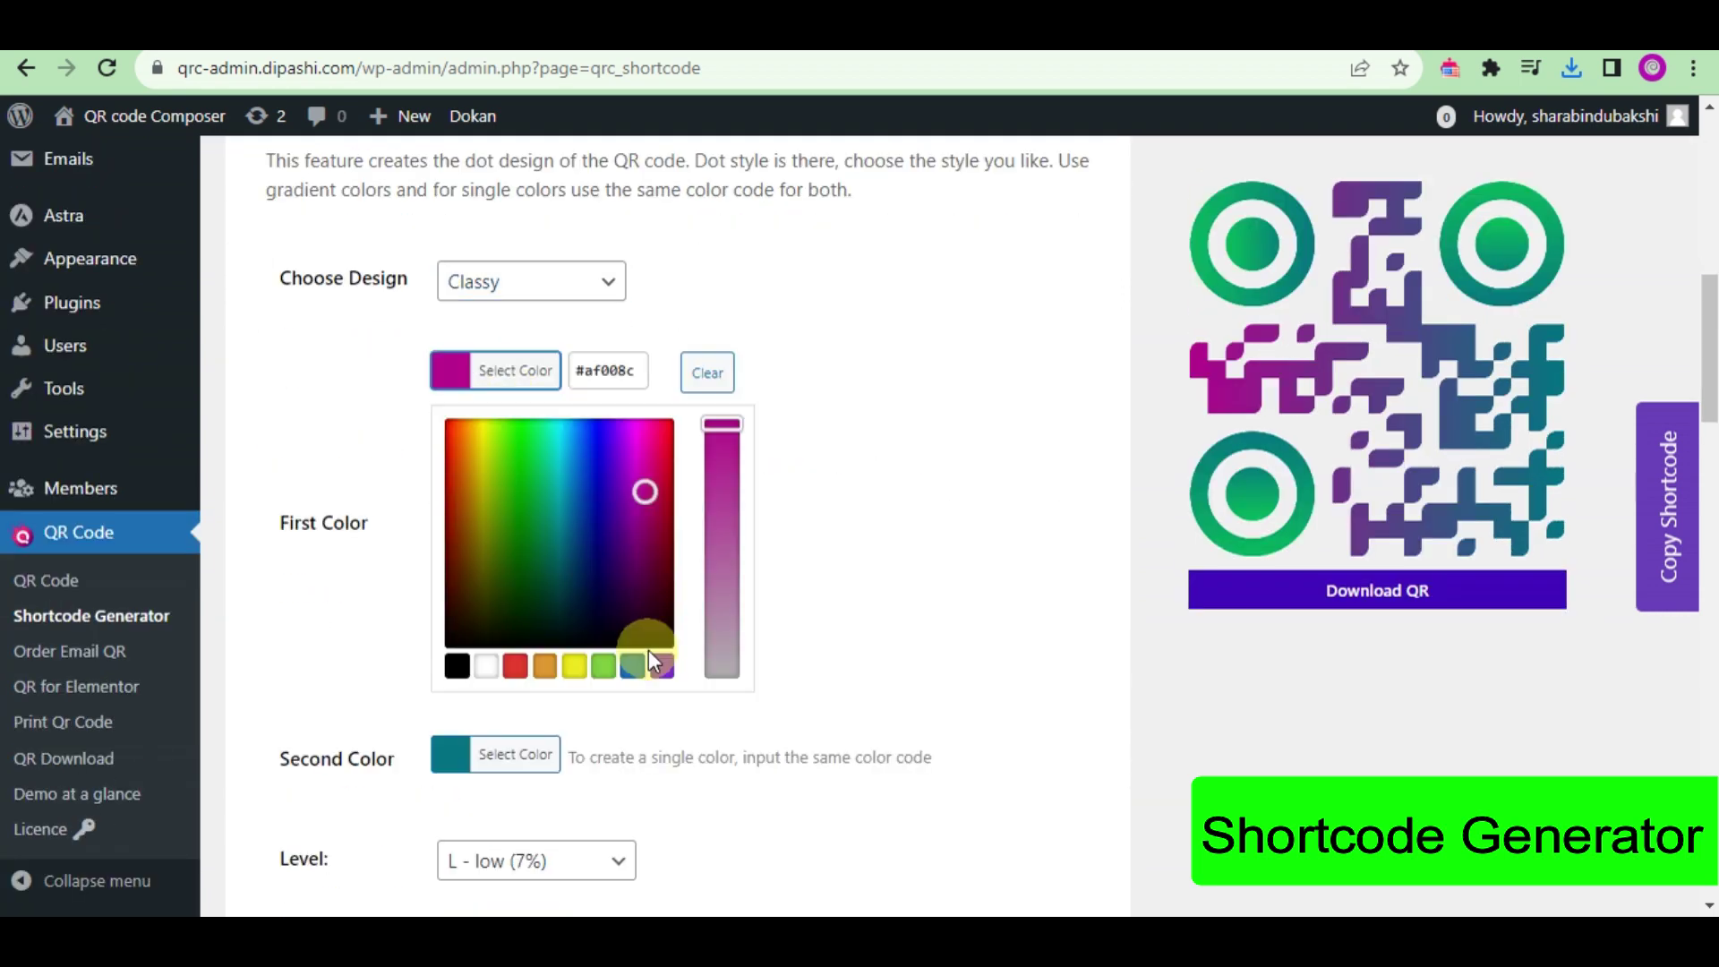
scroll(648, 651, "down", 5)
scroll(552, 569, "down", 3)
scroll(551, 568, "down", 4)
scroll(640, 605, "down", 3)
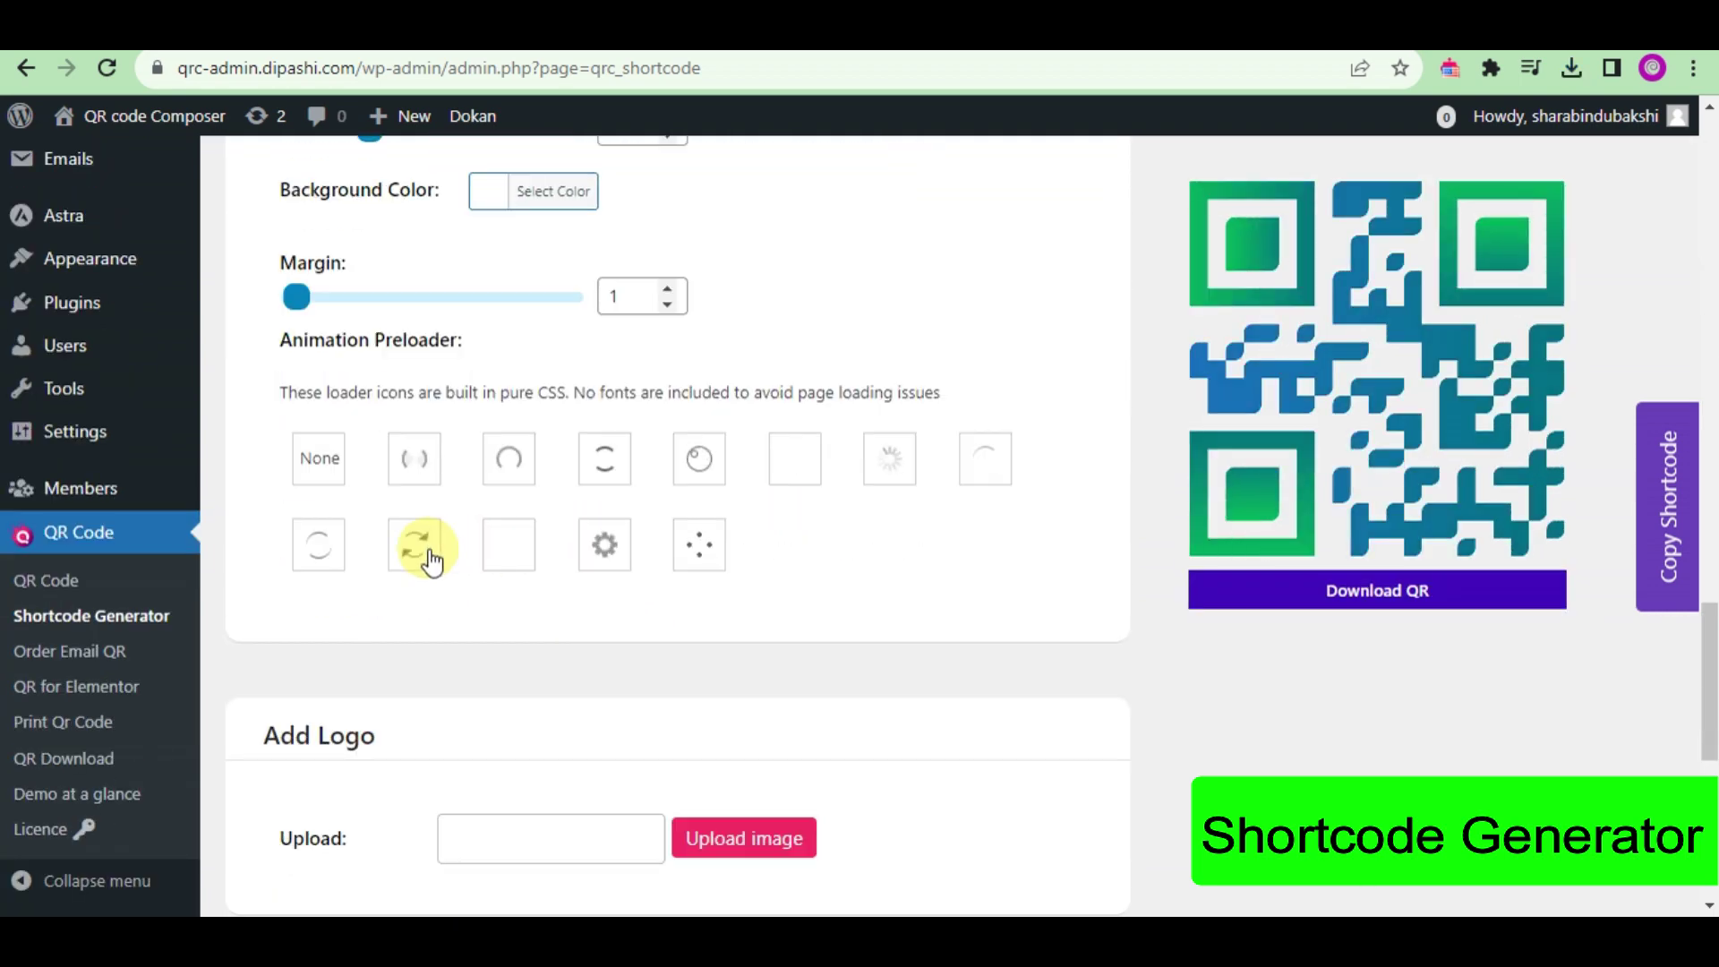
Step: Apply the phone image as the QR logo and switch the new page to the visual view
left_click(752, 584)
left_click(1584, 840)
scroll(1034, 655, "down", 4)
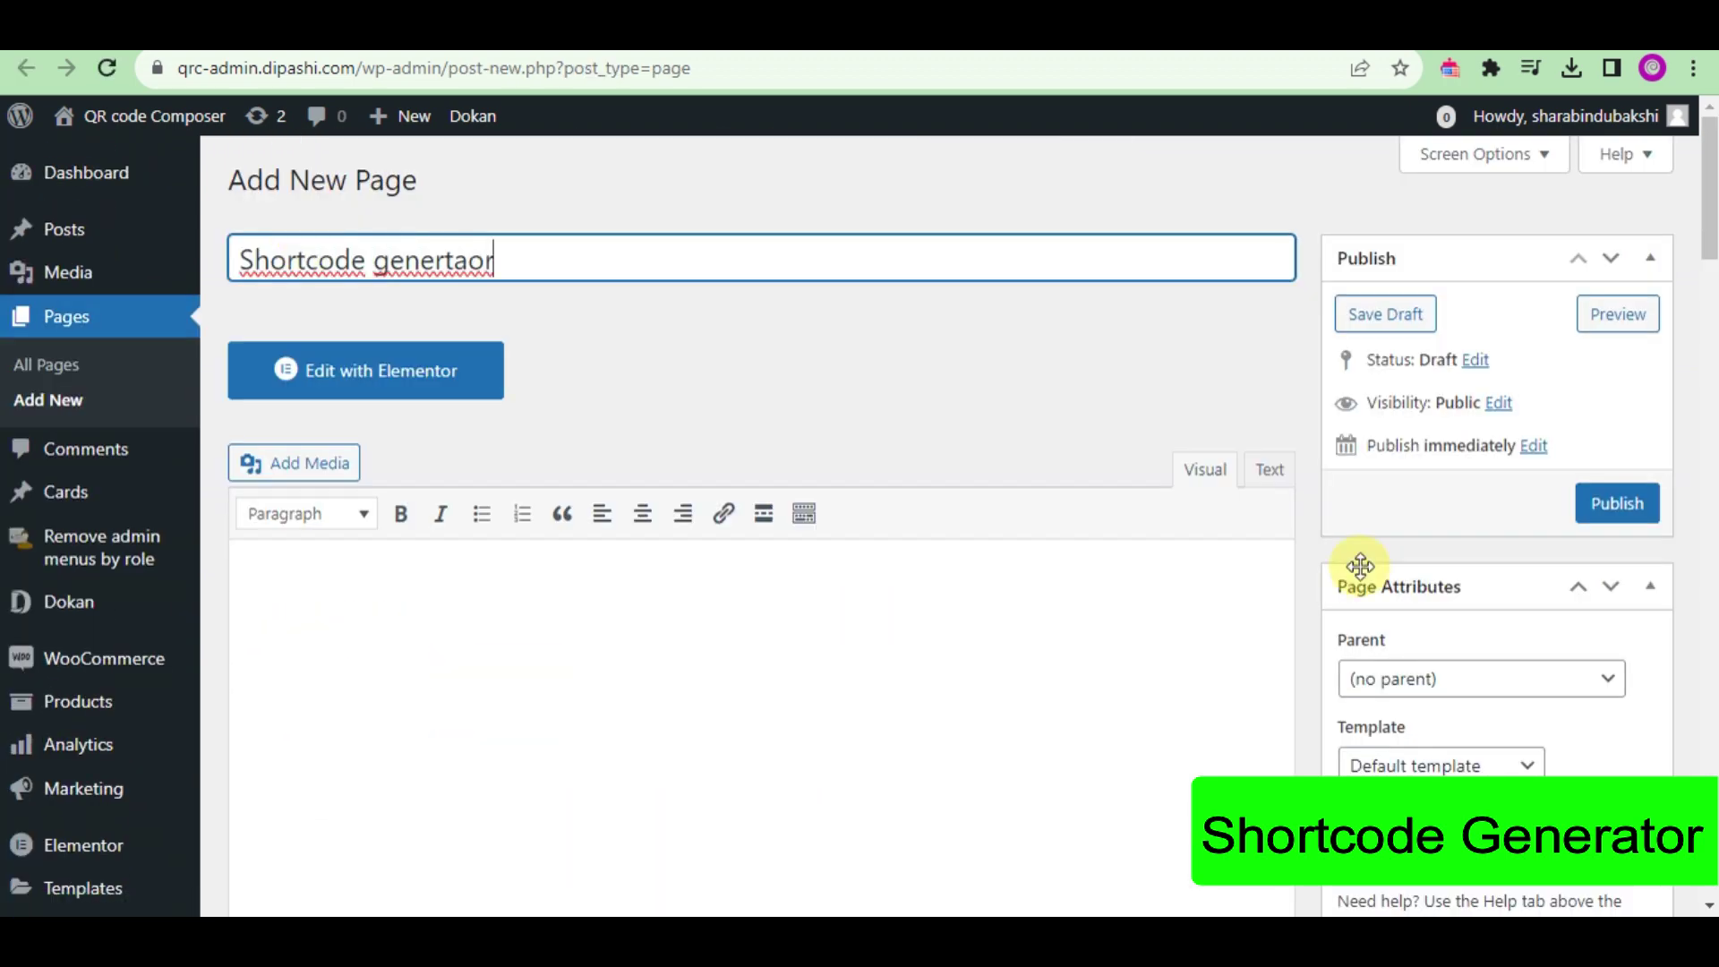
left_click(1208, 472)
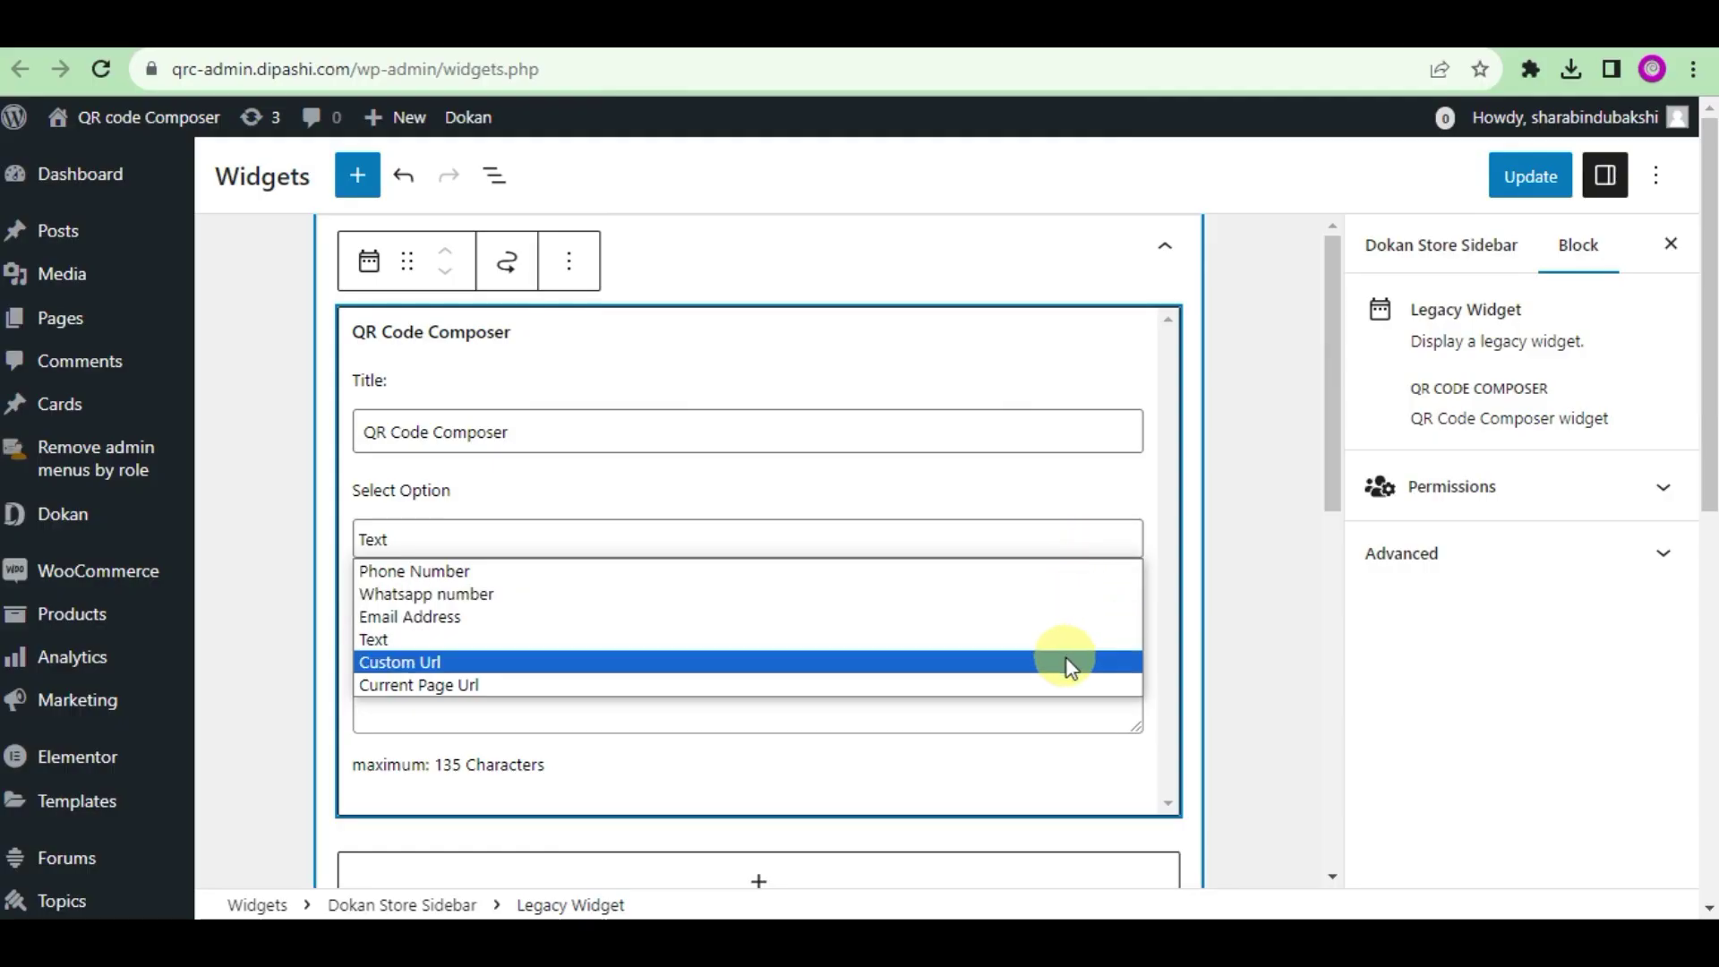
Step: Settle the sidebar widget's QR content option so its preview appears
left_click(1239, 662)
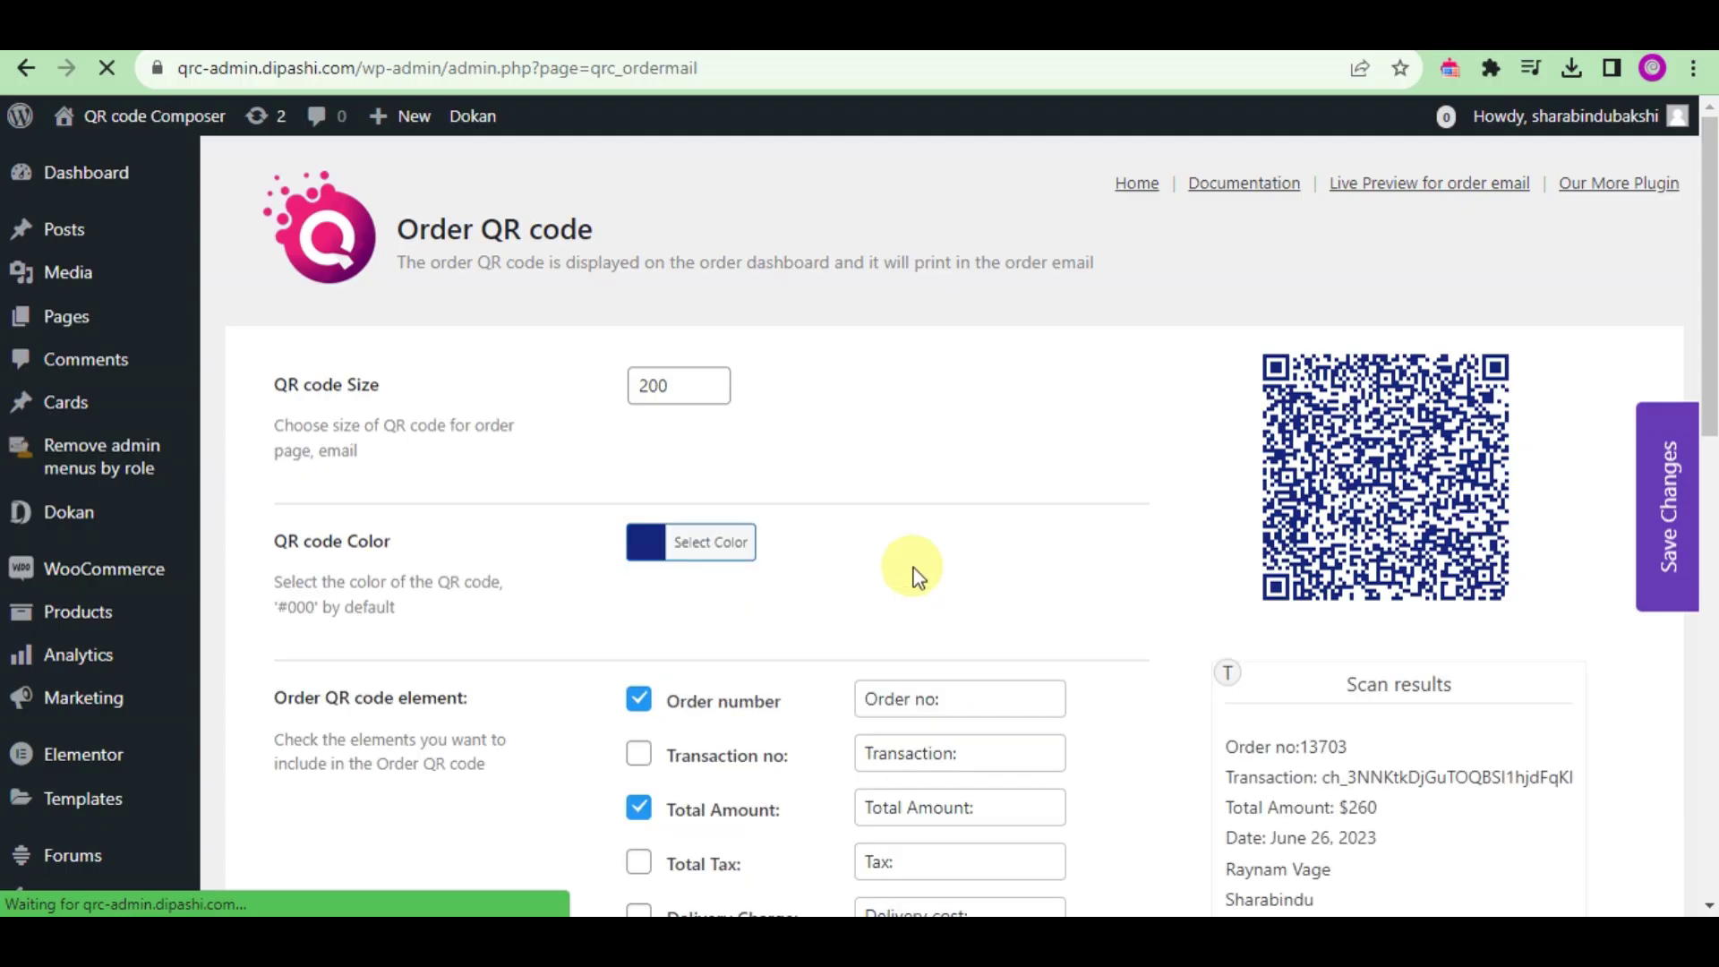
scroll(692, 443, "down", 2)
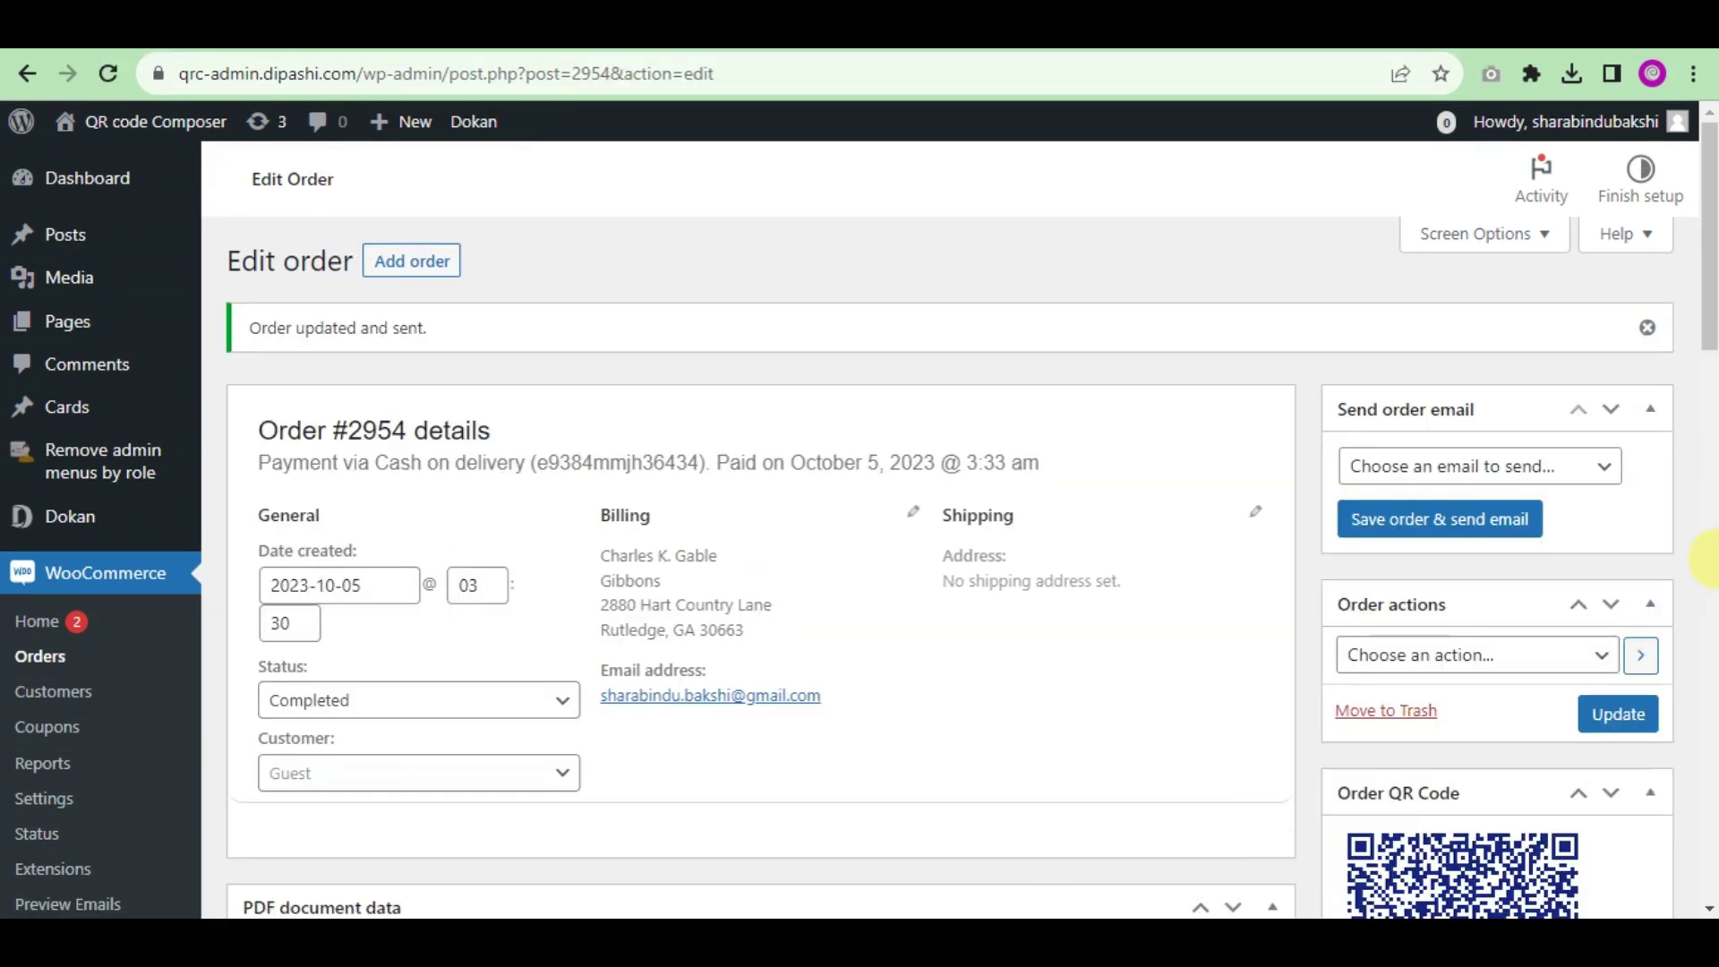
scroll(1695, 402, "down", 2)
scroll(1698, 336, "down", 2)
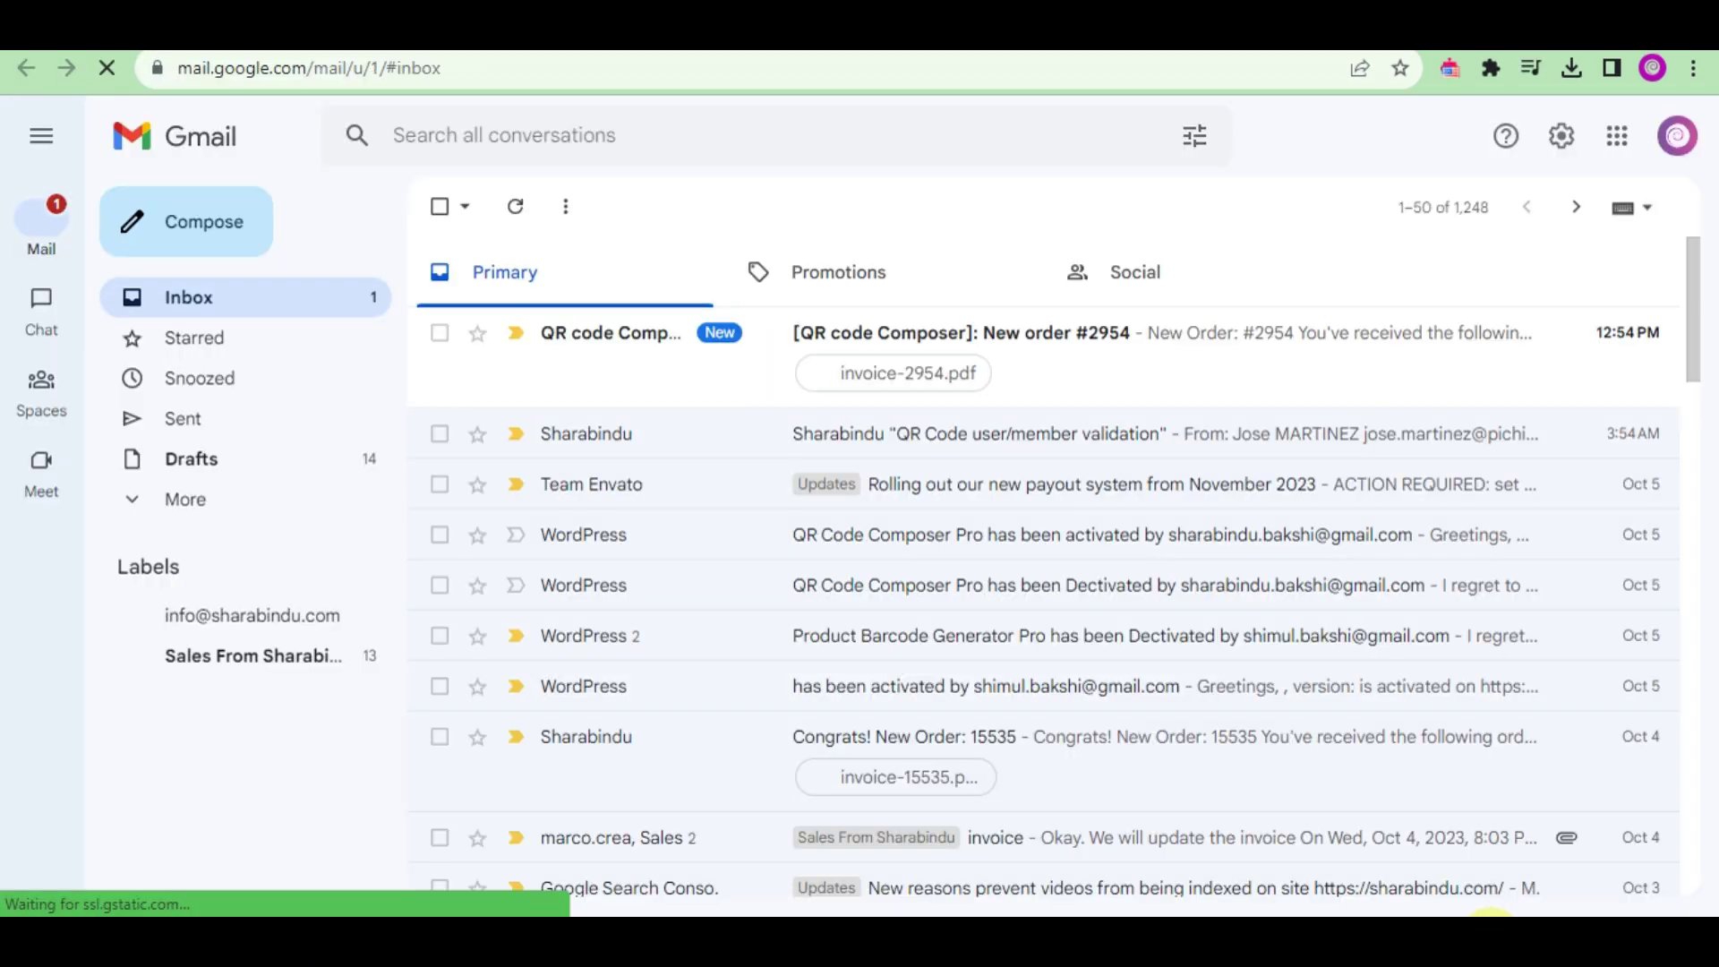
Step: Open the [QR code Composer]: New order #2954 email in Gmail
left_click(1088, 351)
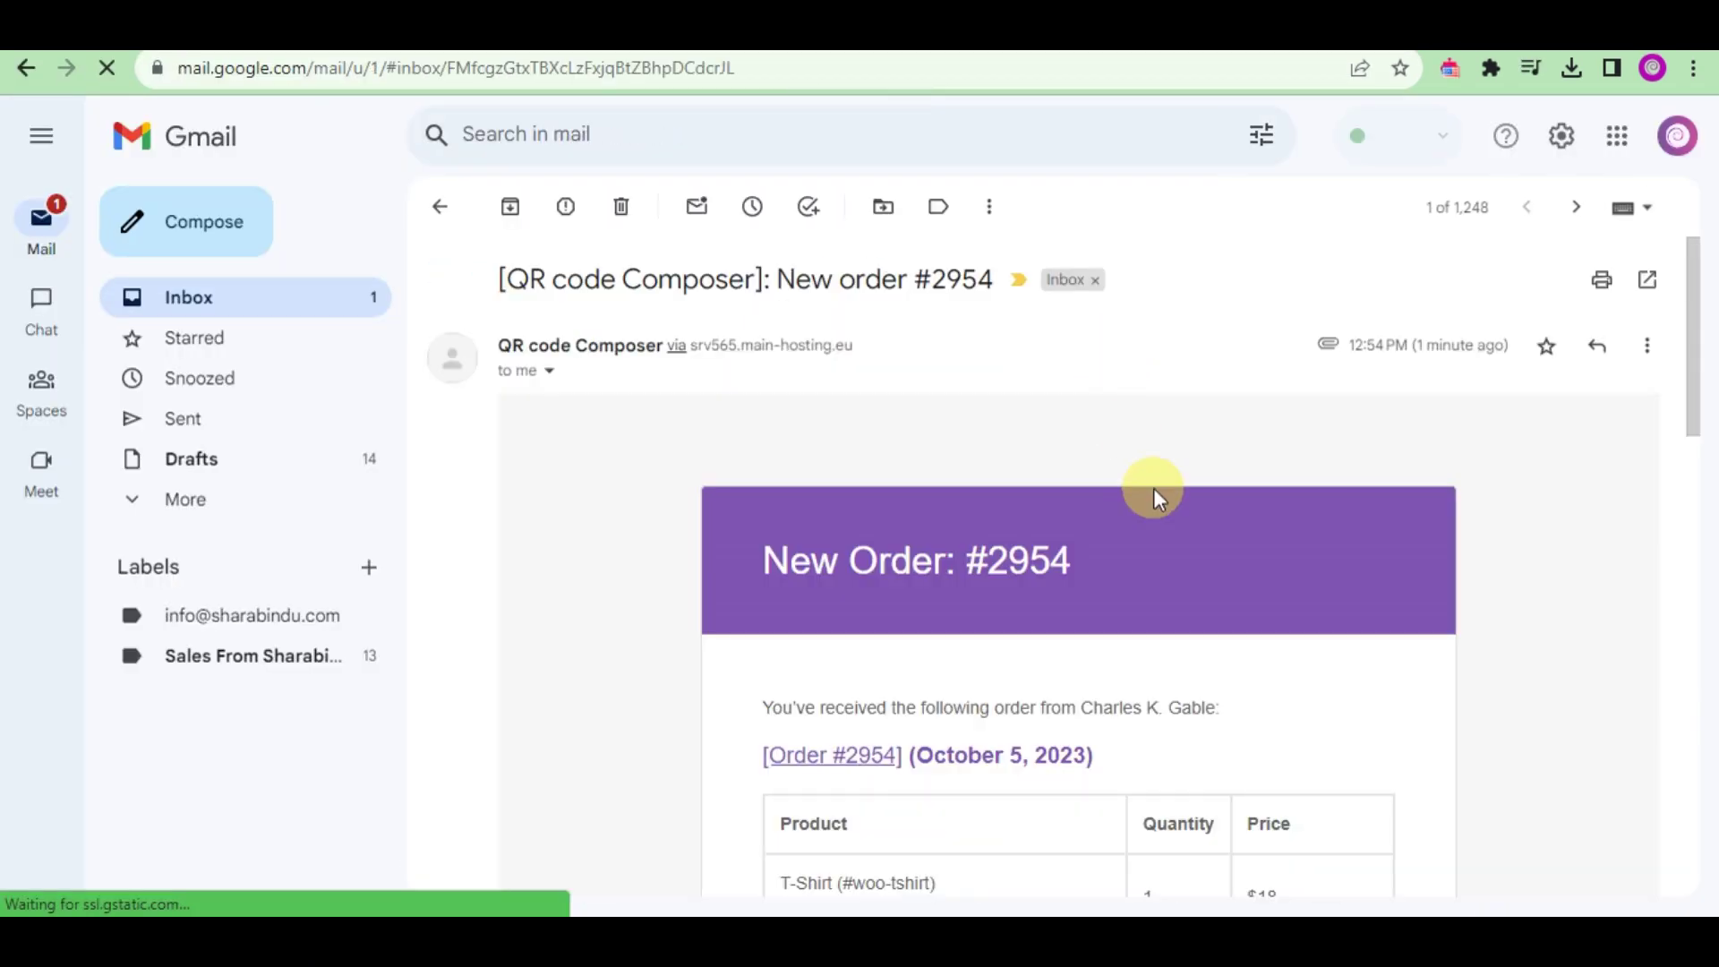
scroll(1154, 492, "down", 1)
scroll(1158, 492, "down", 2)
scroll(1162, 494, "down", 2)
scroll(1167, 495, "down", 3)
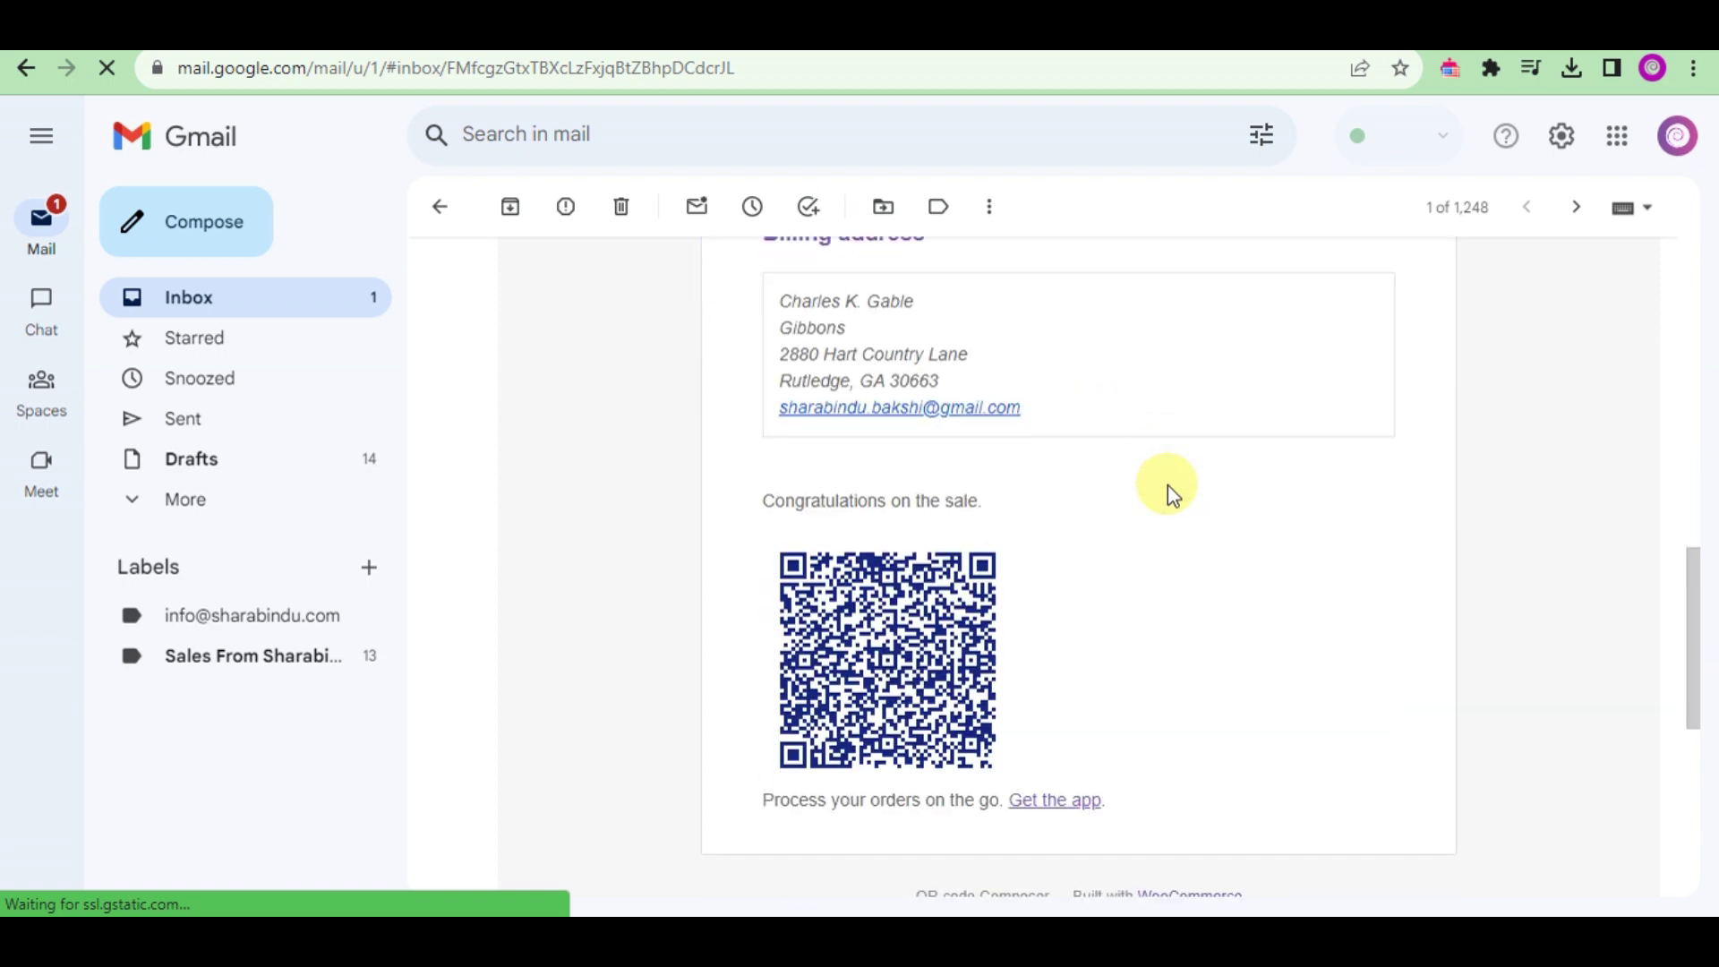
scroll(1167, 495, "up", 1)
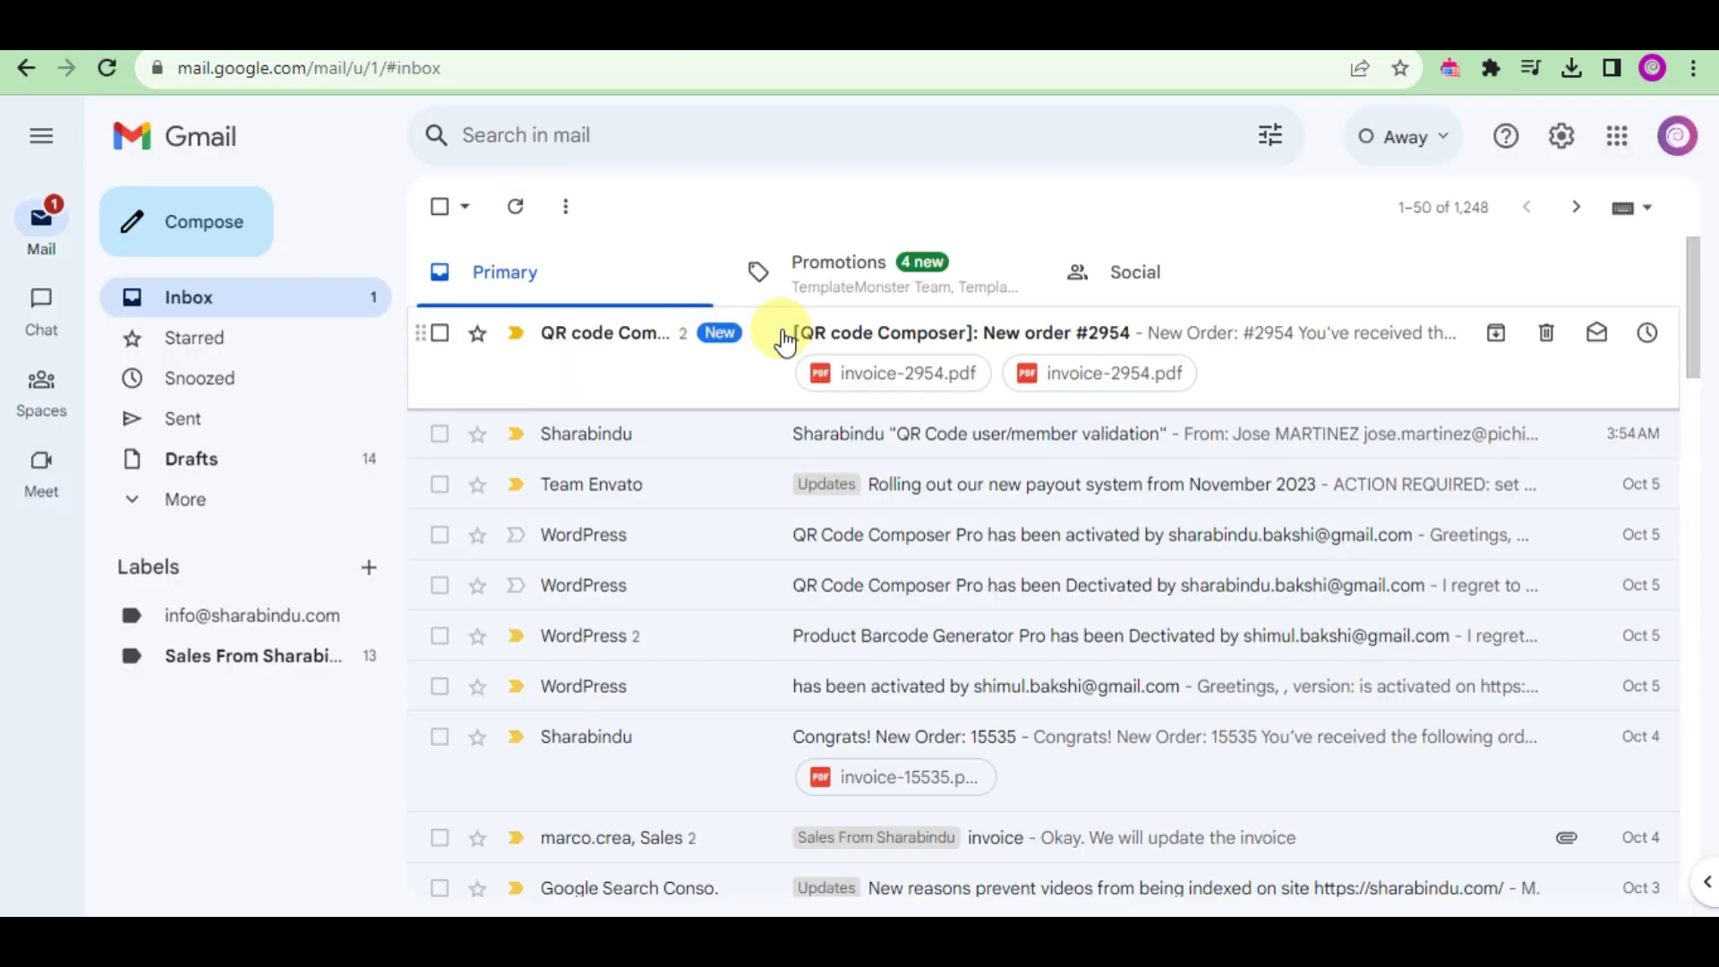
Step: Expand the order #2954 email thread and preview the invoice-2954.pdf attachment
left_click(785, 337)
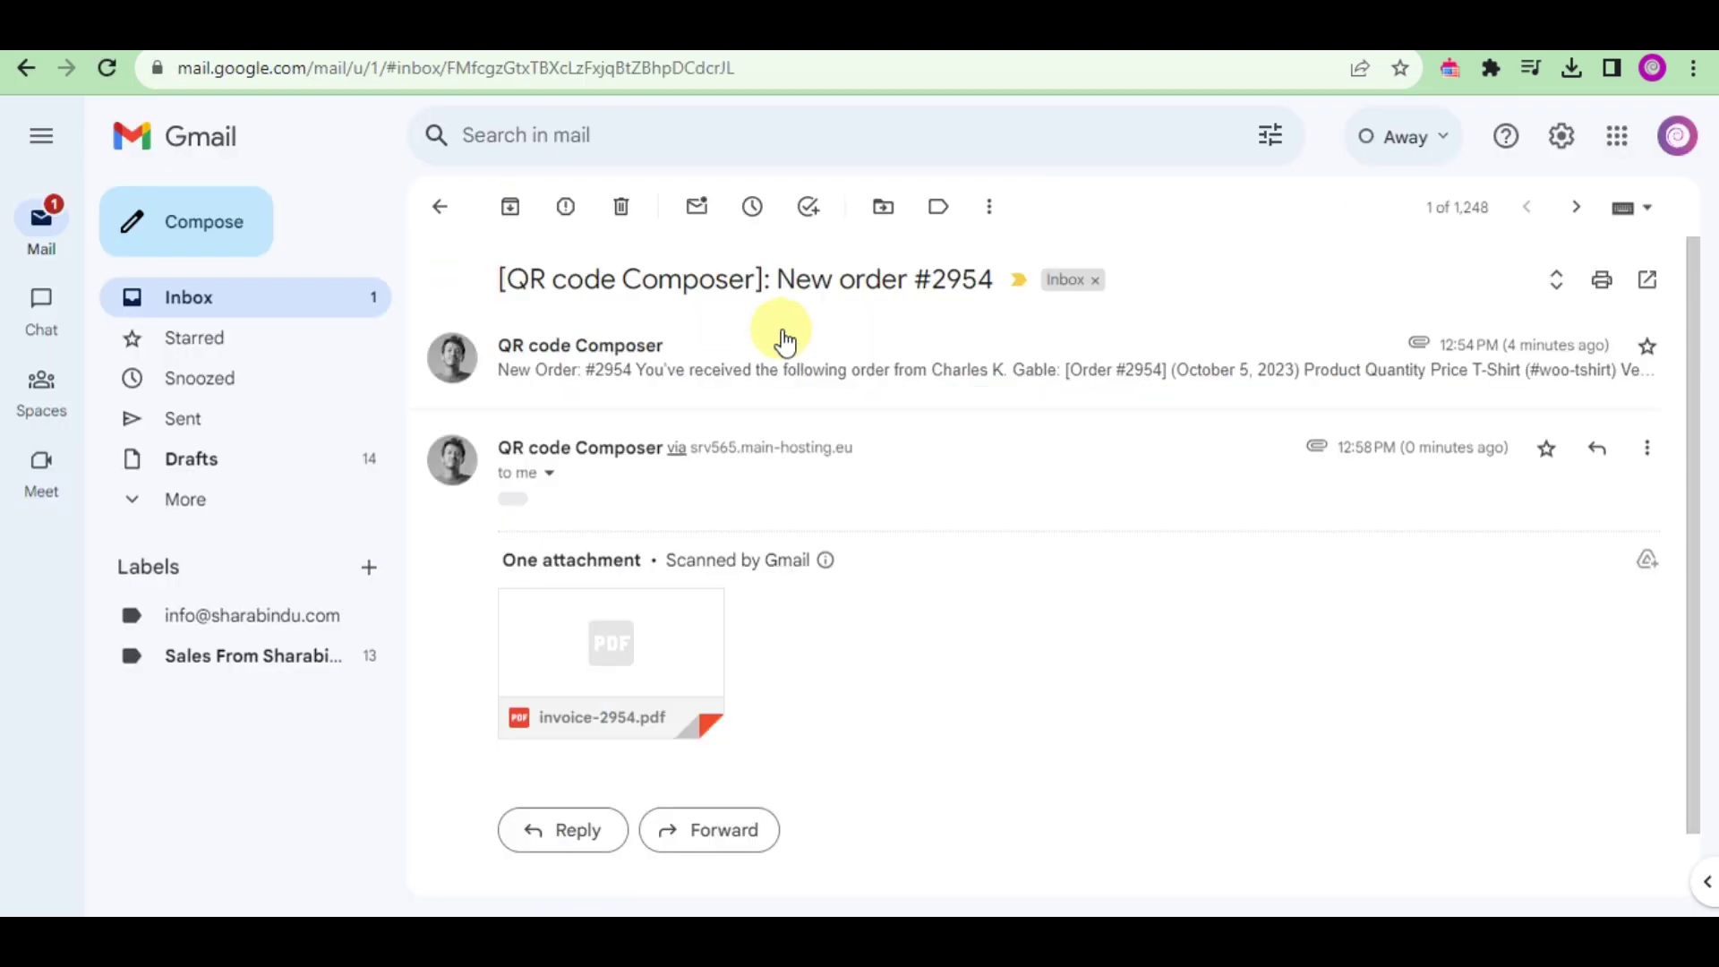
left_click(512, 499)
scroll(914, 549, "down", 3)
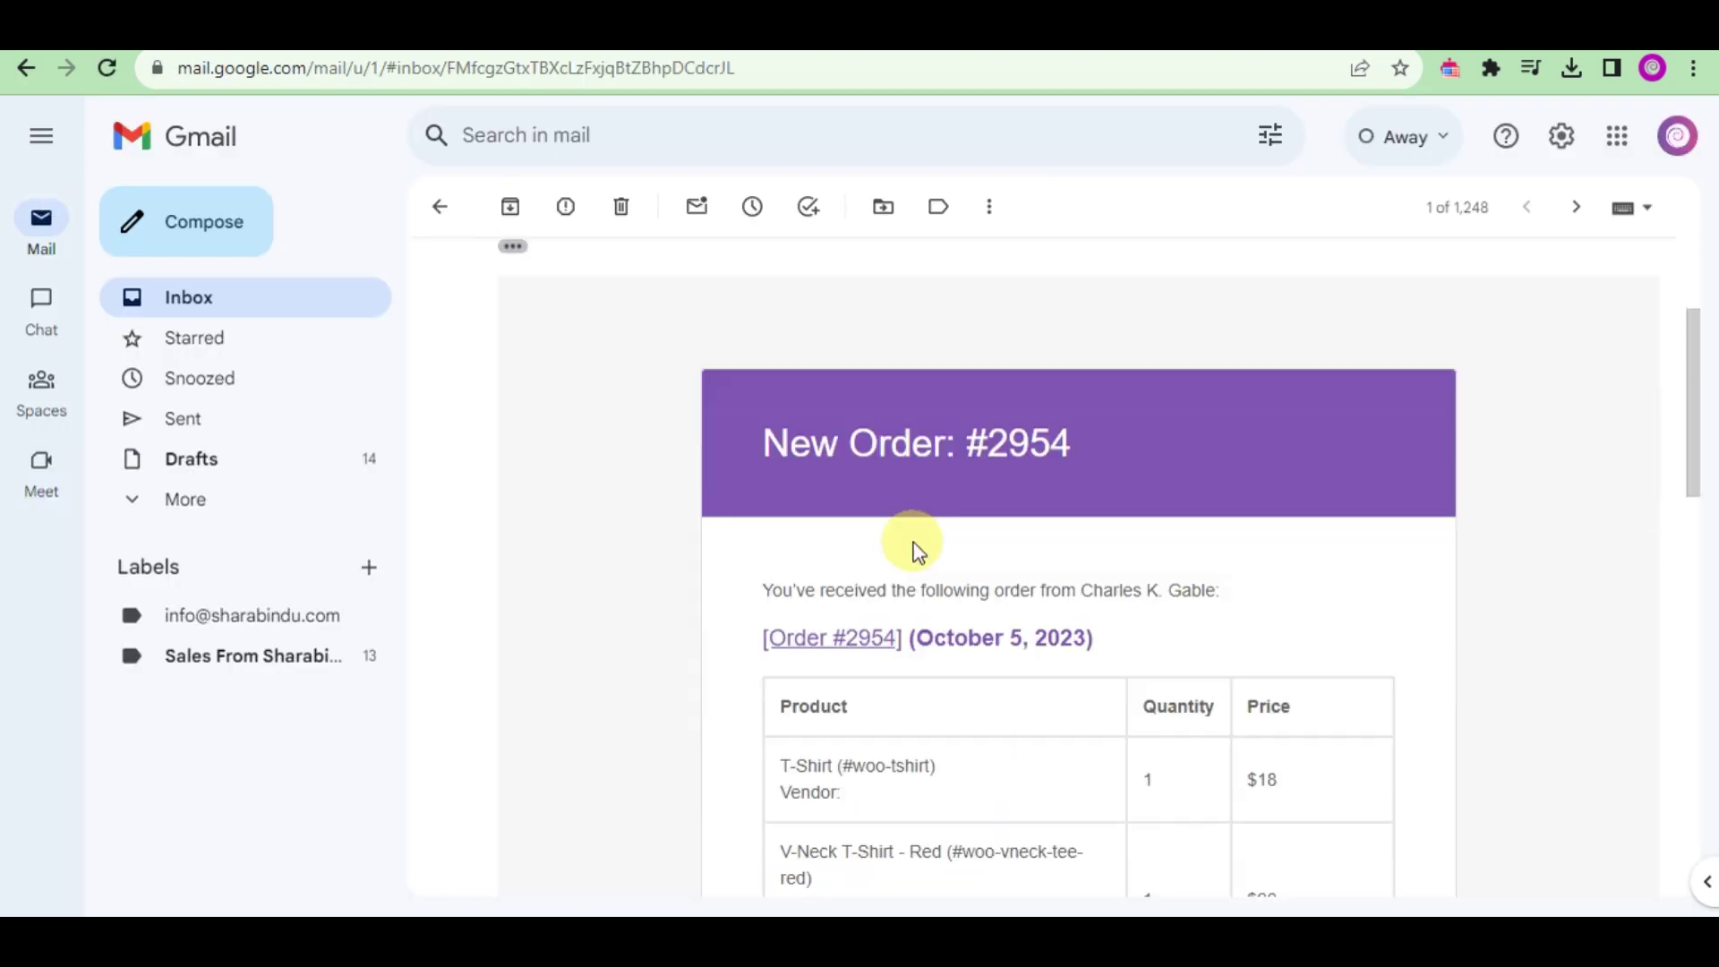
scroll(1004, 564, "down", 5)
scroll(1002, 569, "down", 5)
scroll(1004, 569, "up", 4)
scroll(1006, 564, "down", 4)
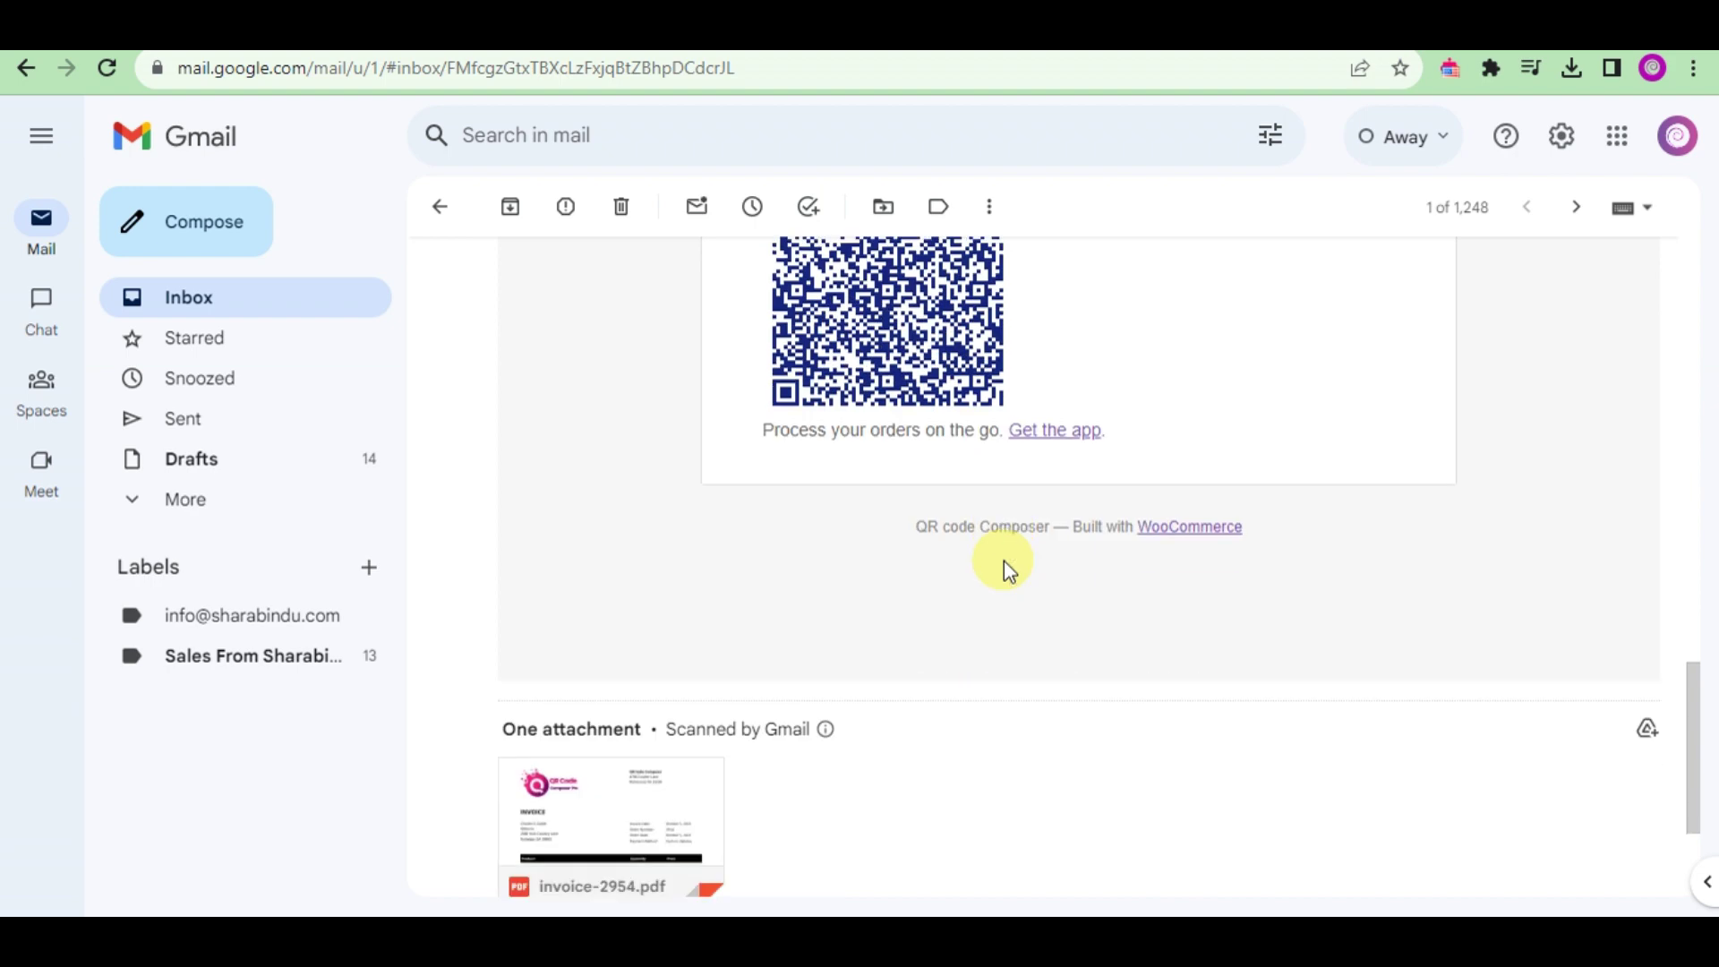
scroll(1006, 569, "down", 2)
left_click(632, 597)
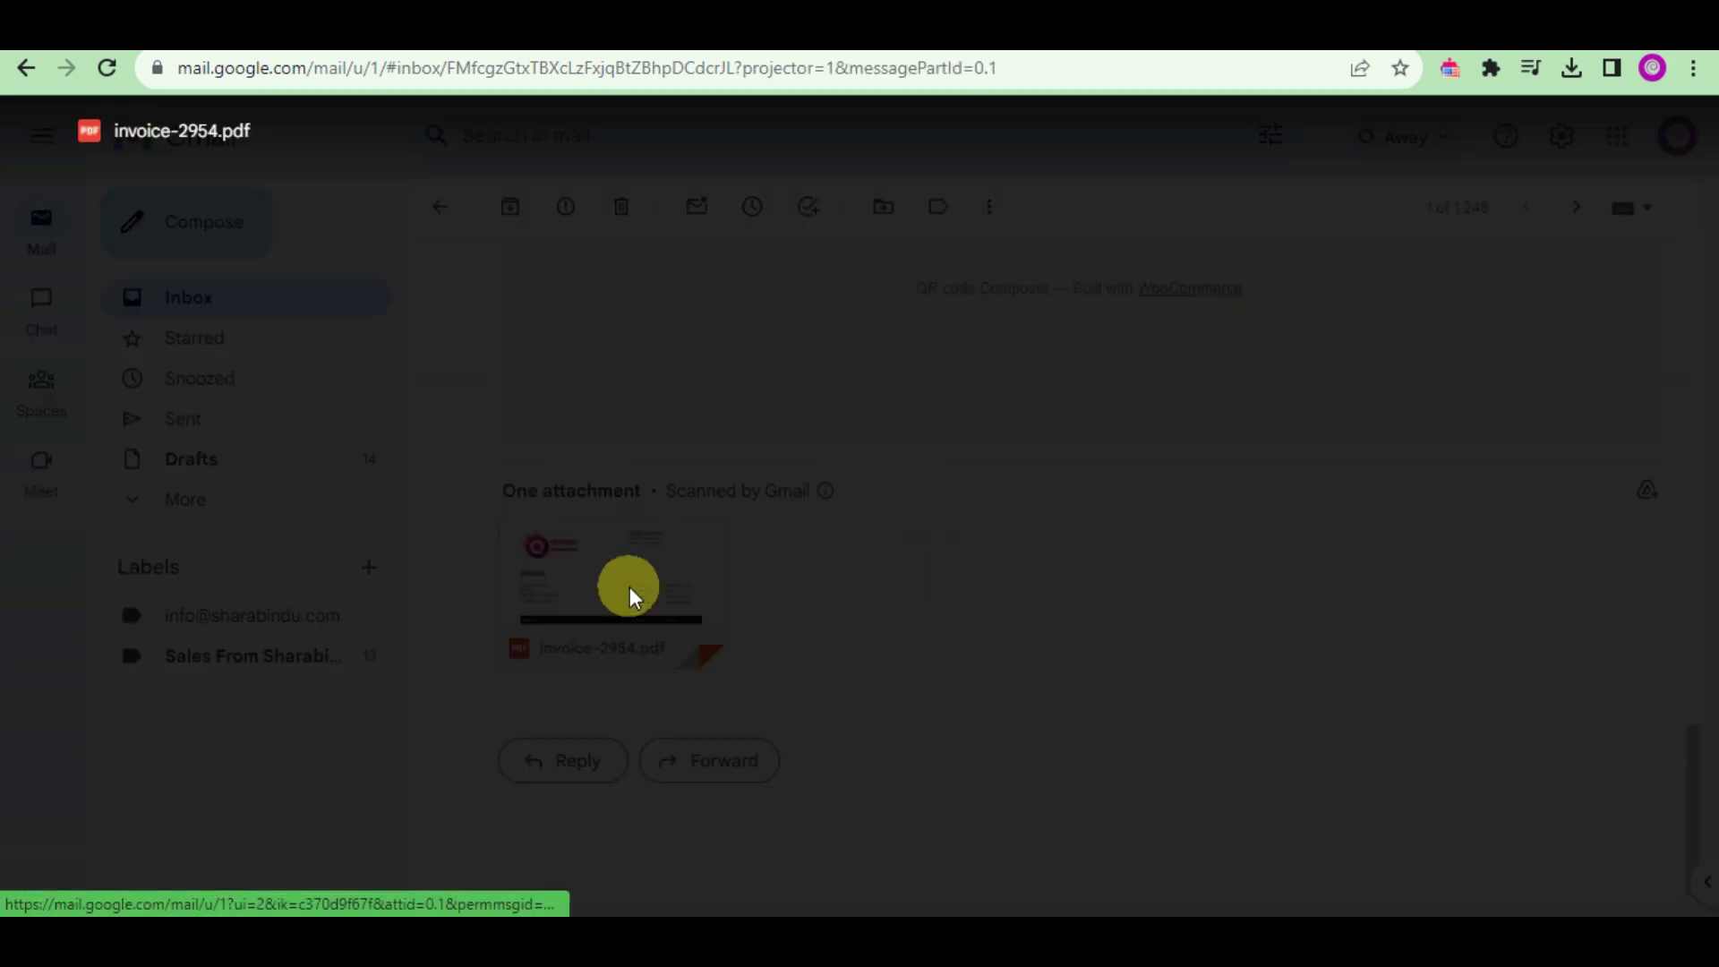
scroll(1145, 538, "down", 4)
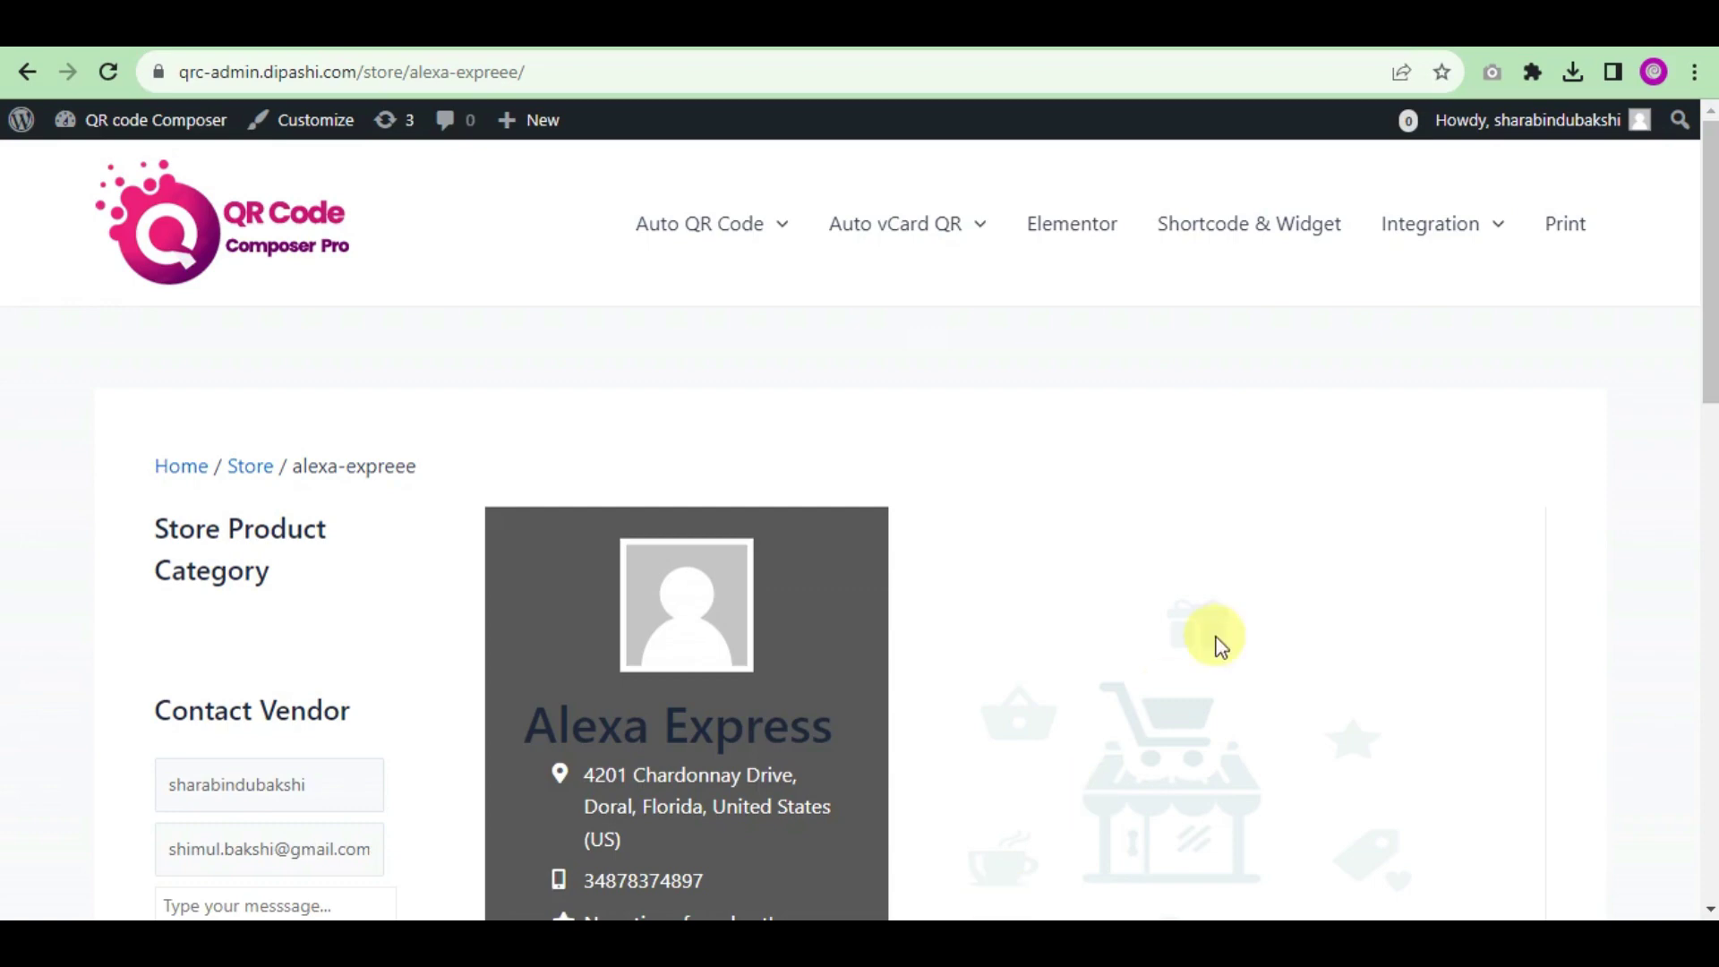
scroll(1216, 645, "down", 1)
scroll(1215, 645, "down", 2)
scroll(1215, 645, "down", 2)
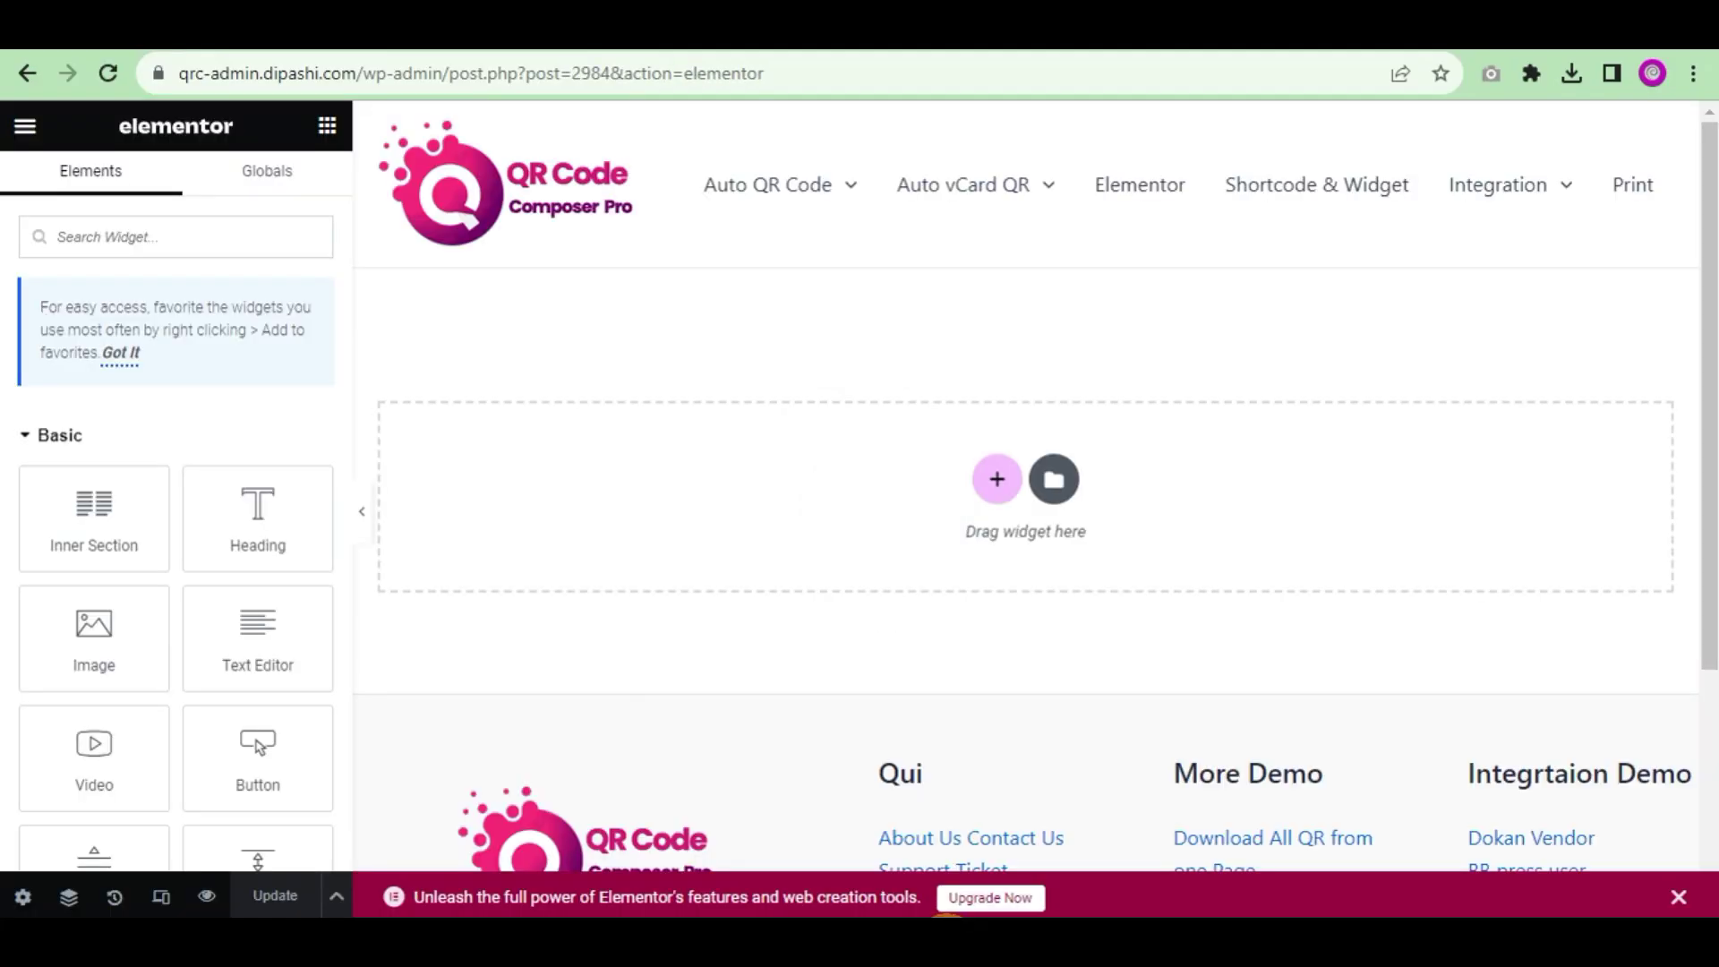
Step: Add the QR Code Composer widget encoding the current page URL with a Rounded body shape
left_click_drag(996, 477, 964, 461)
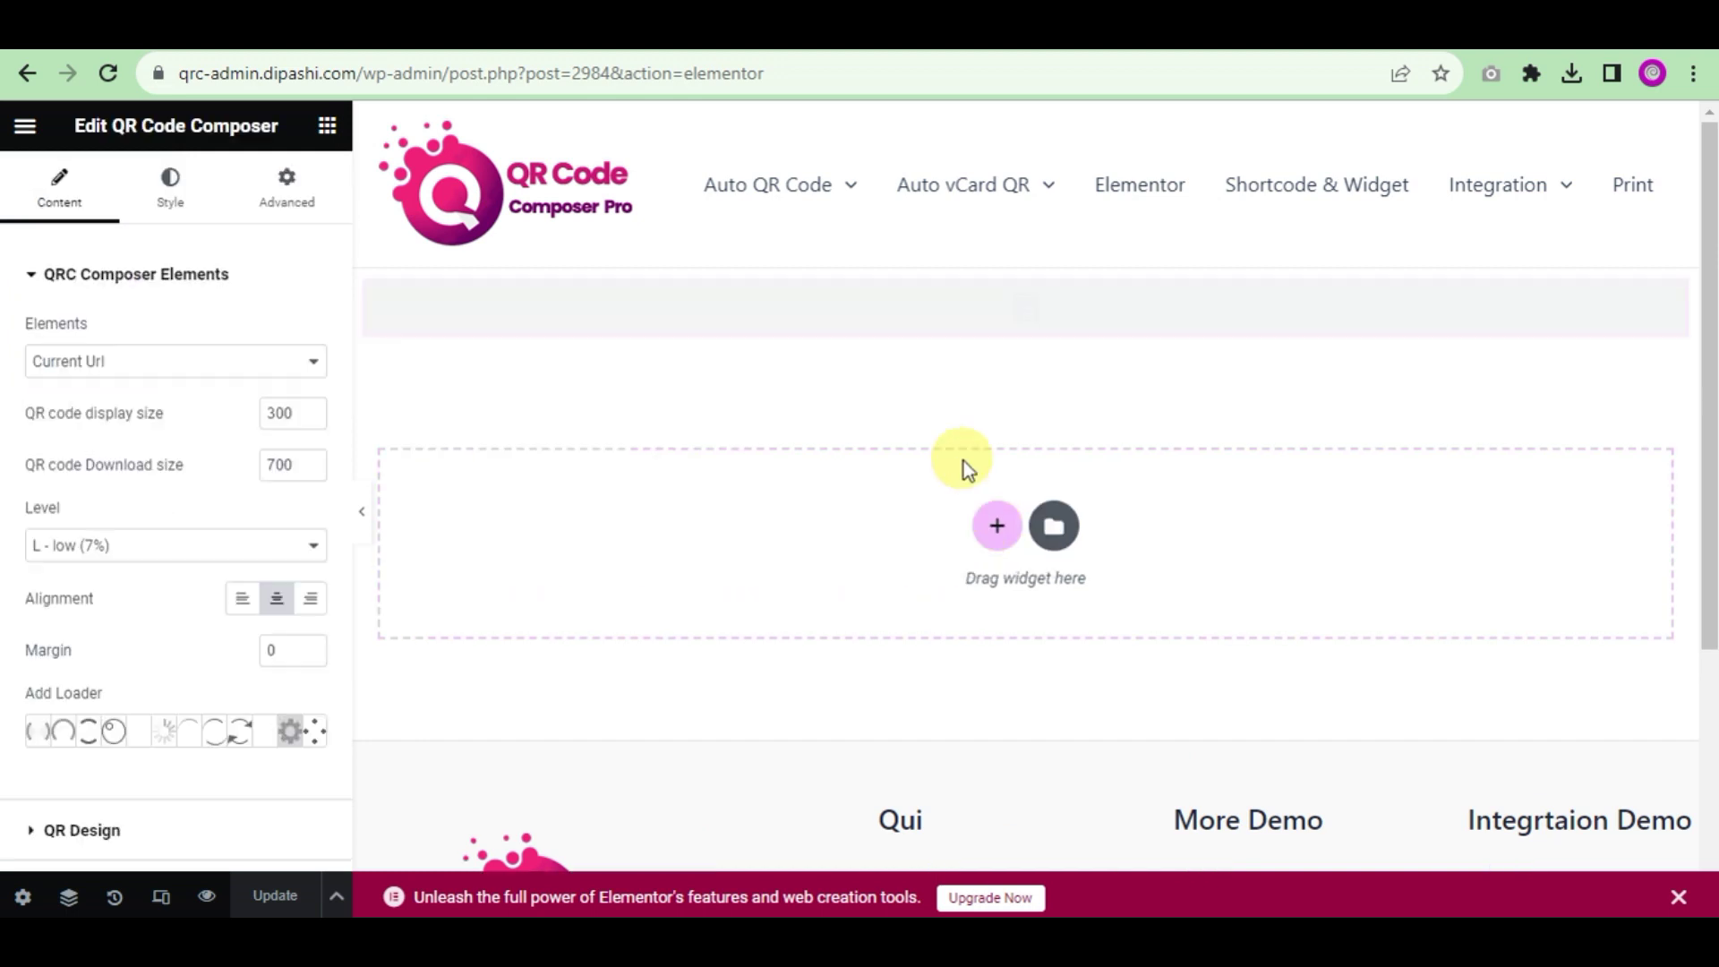
scroll(48, 493, "down", 1)
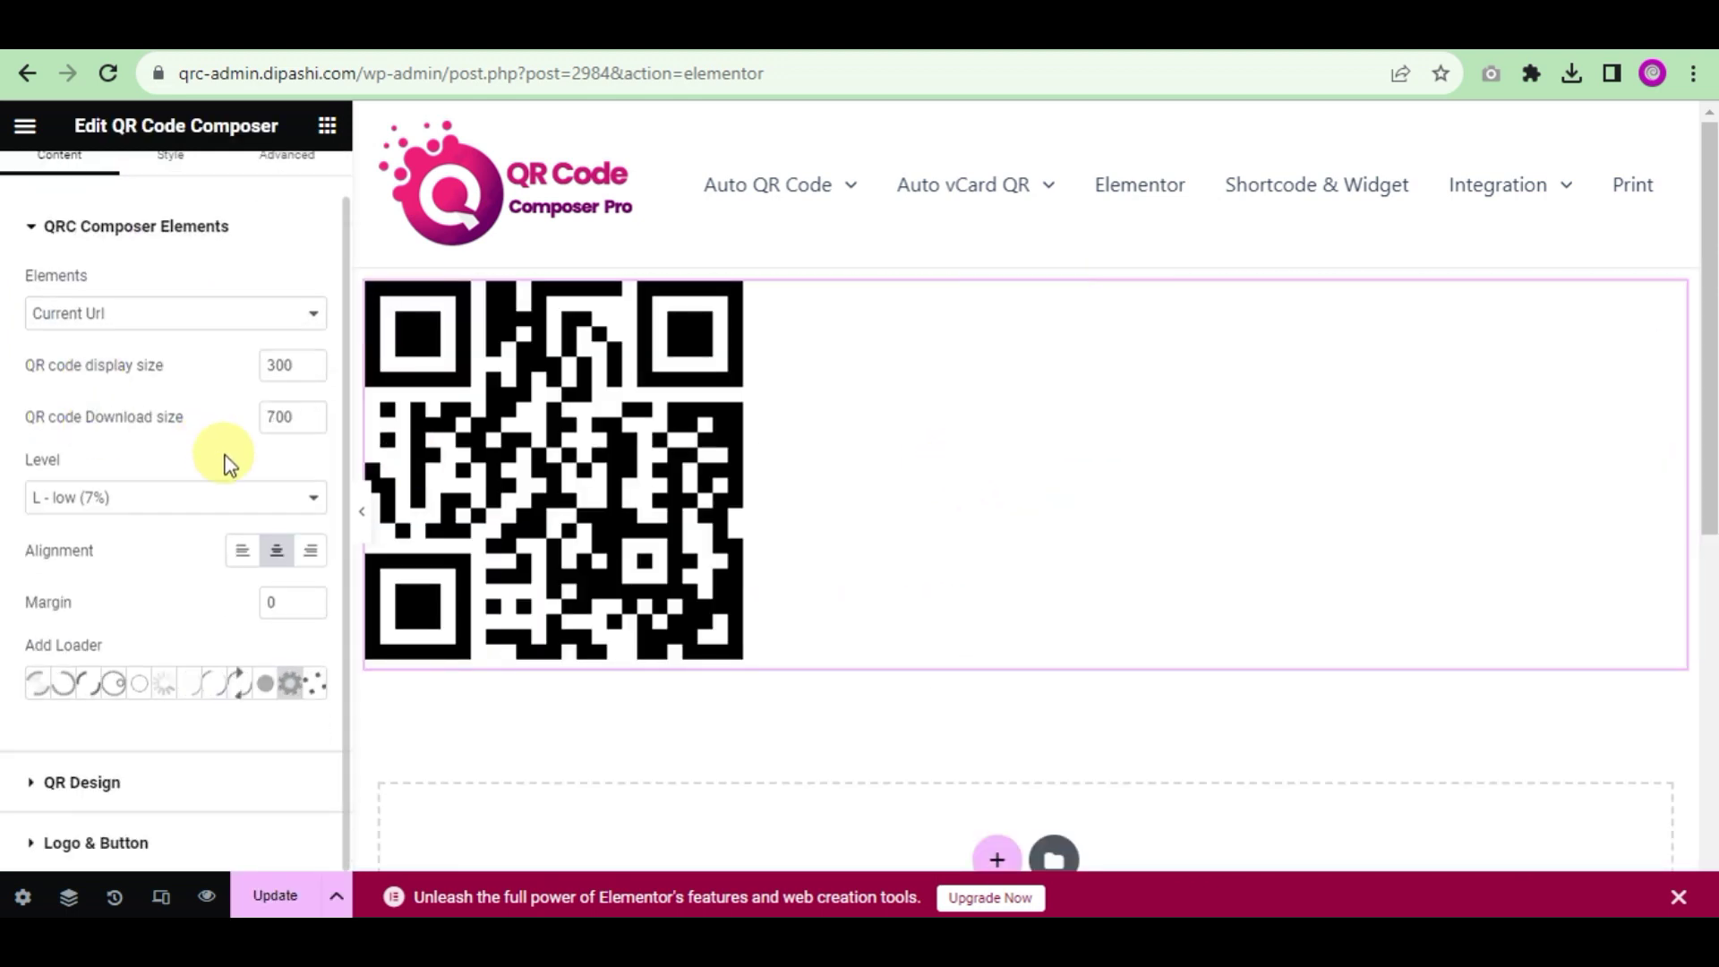
left_click(164, 688)
left_click(238, 321)
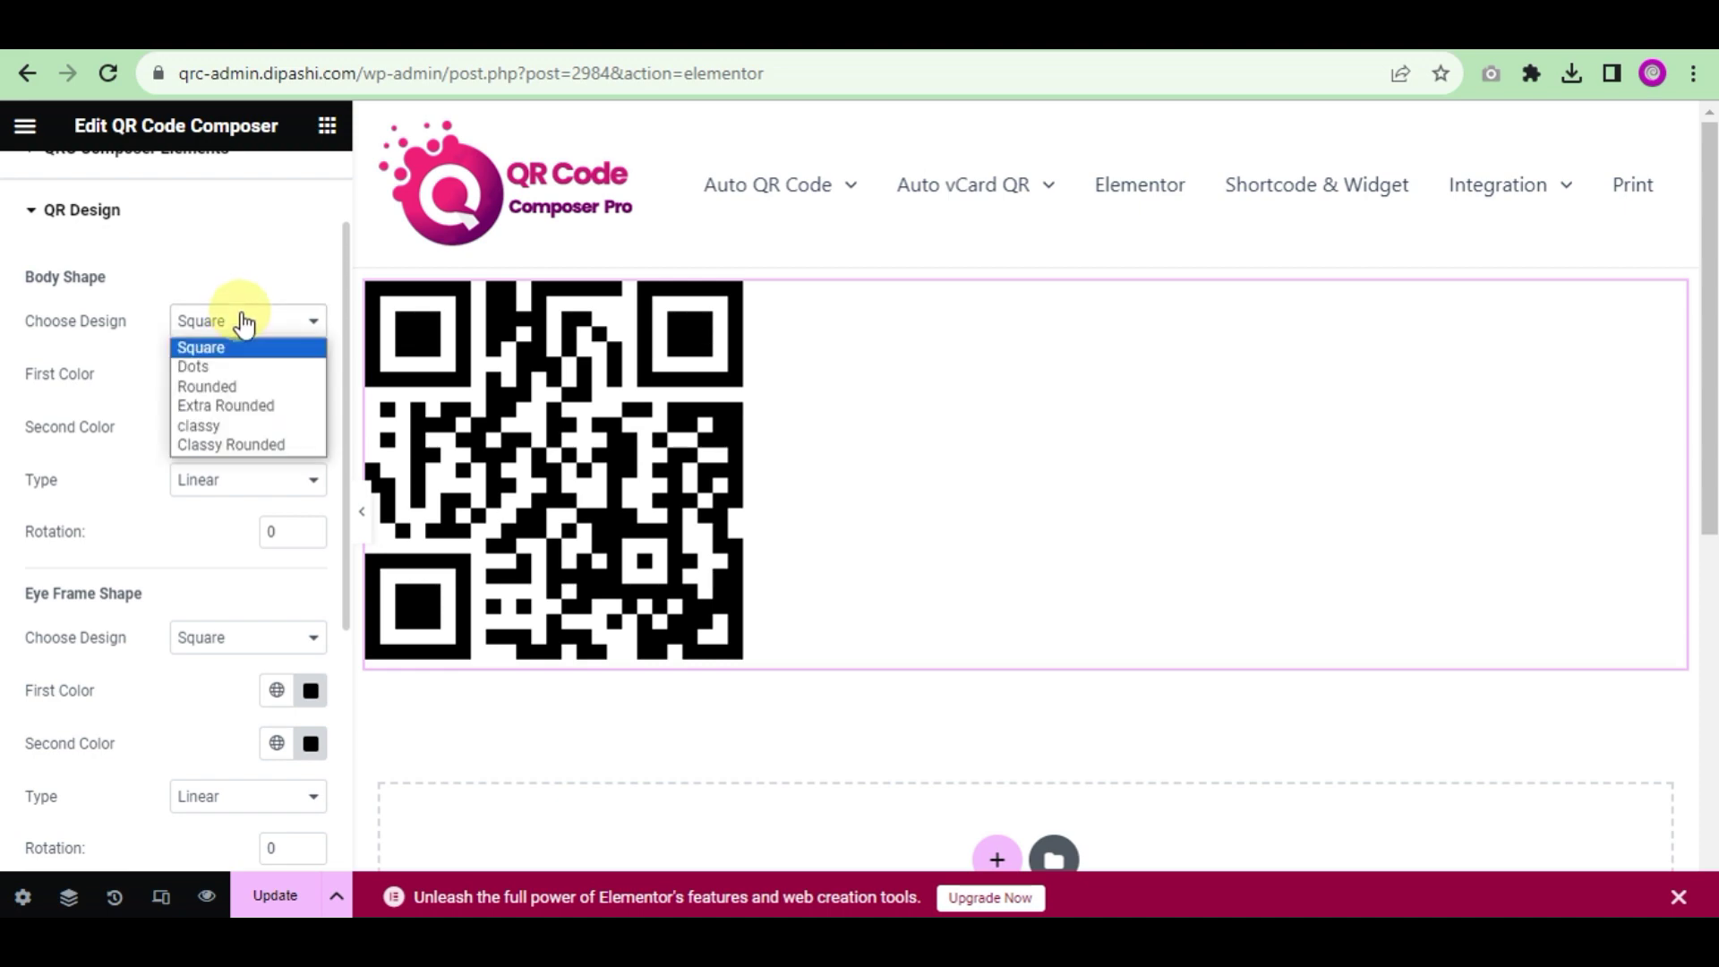
left_click(234, 365)
left_click(240, 325)
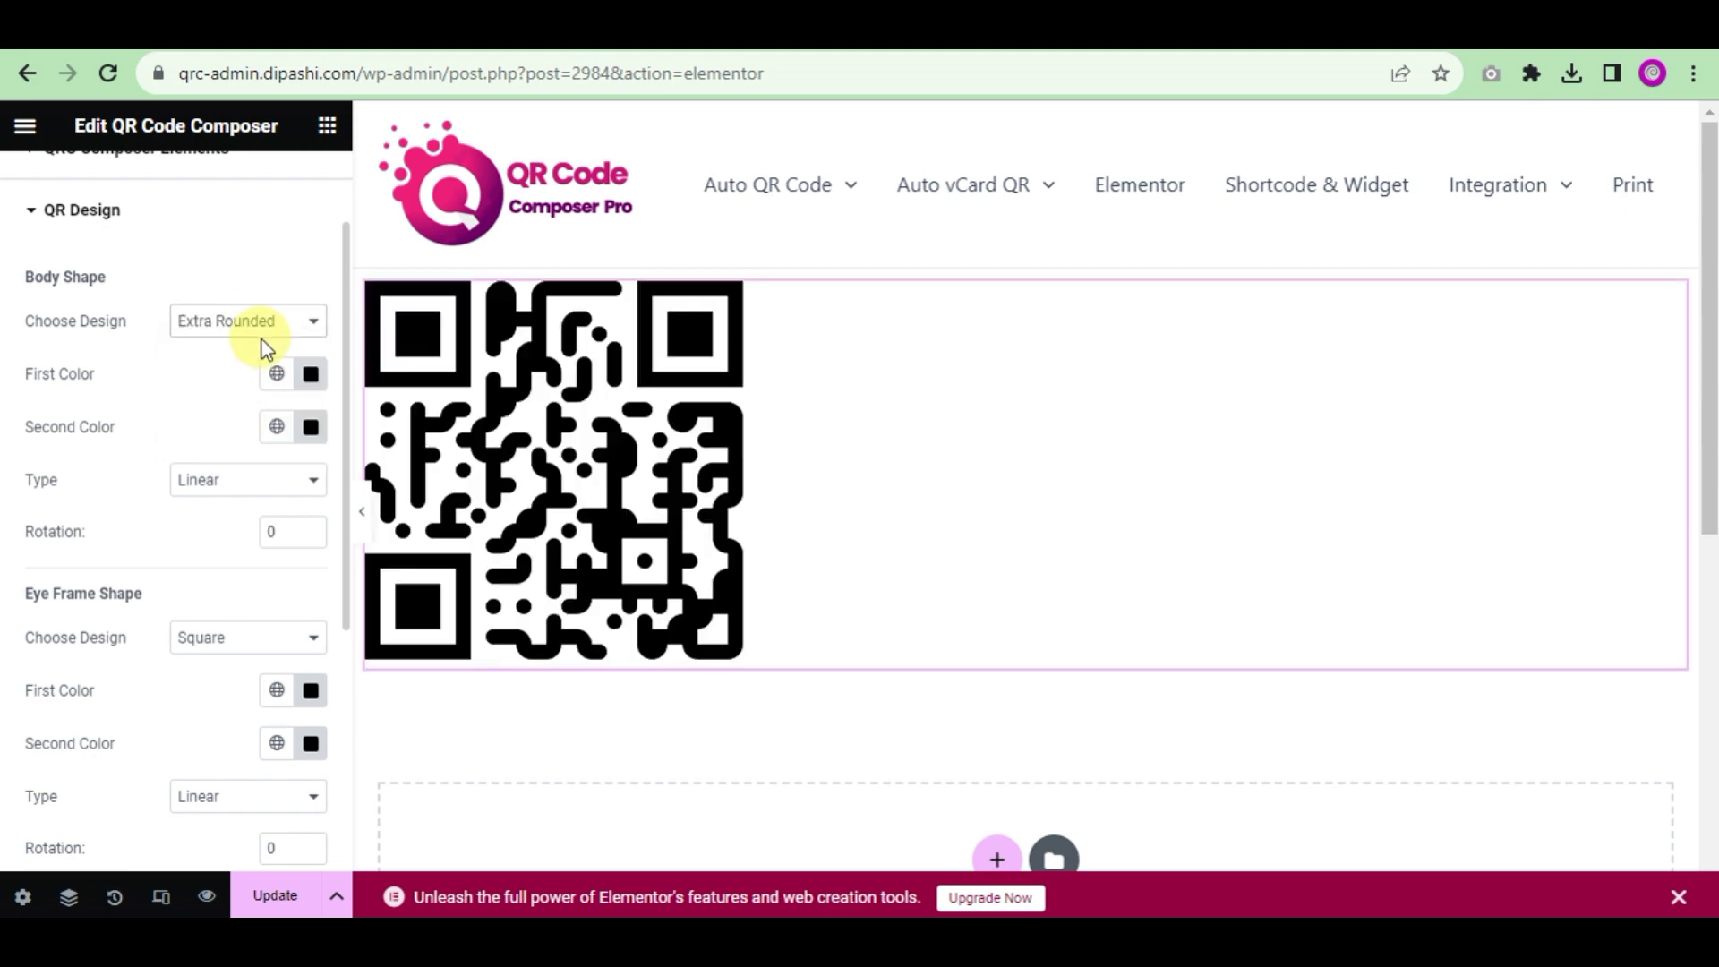
left_click(269, 322)
Step: Set the body colours to a purple-to-teal gradient
left_click(230, 389)
left_click(310, 374)
left_click(310, 426)
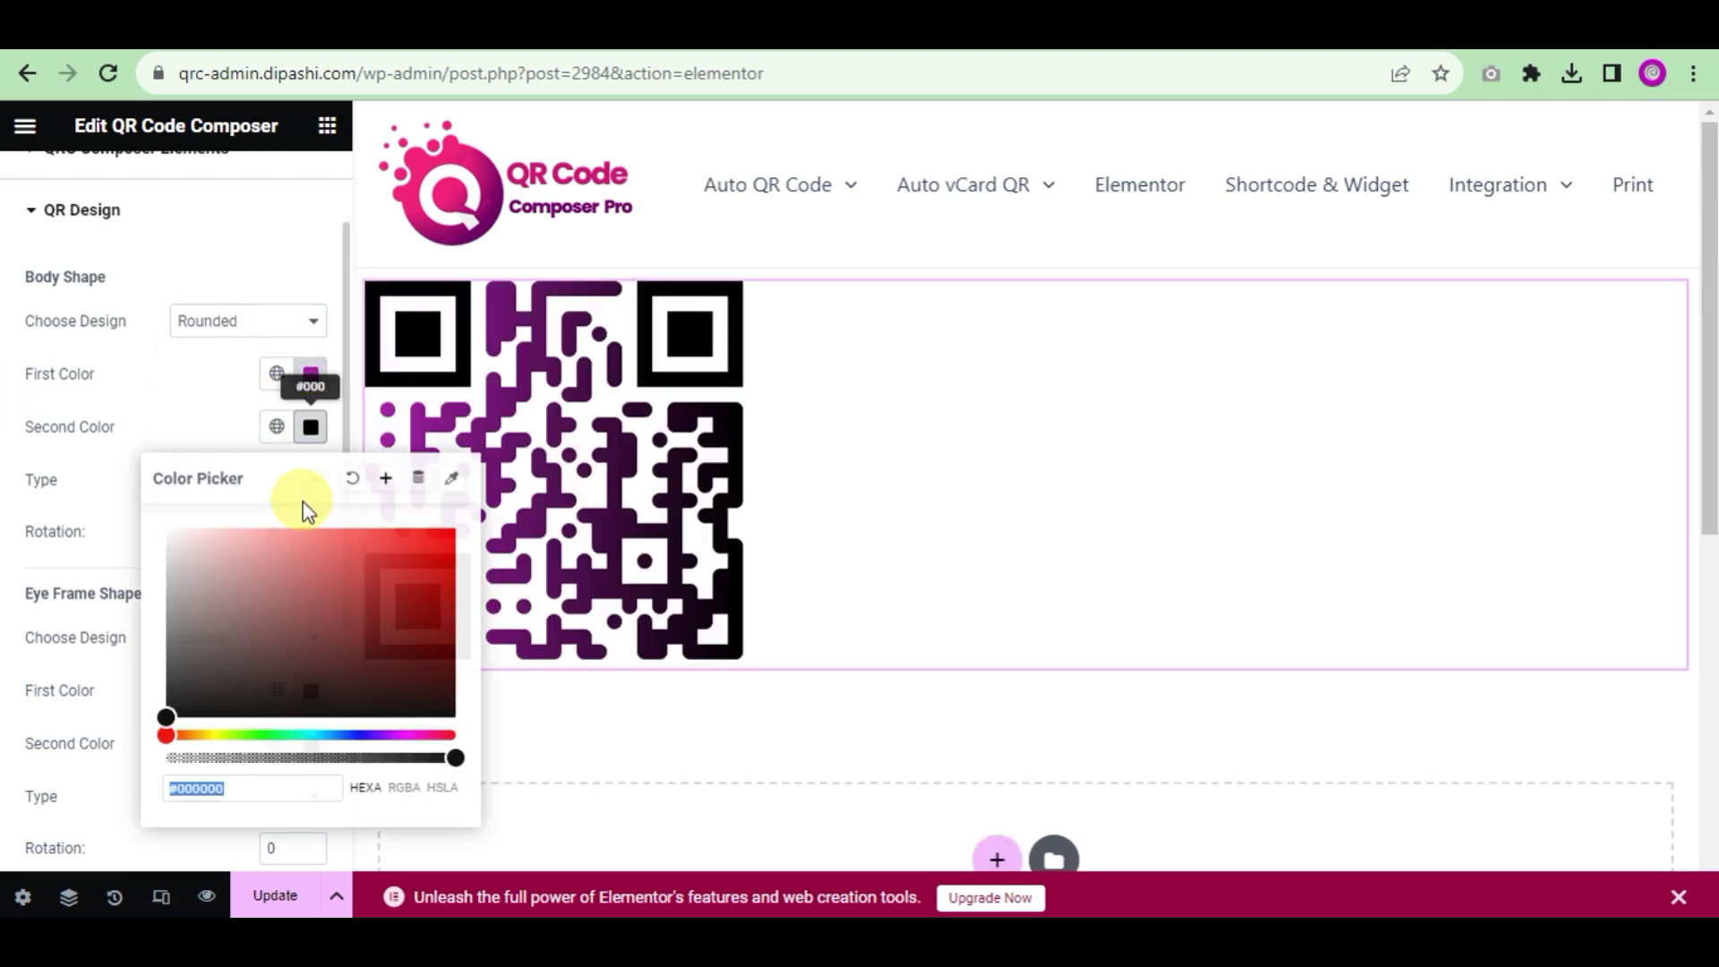
left_click(5, 439)
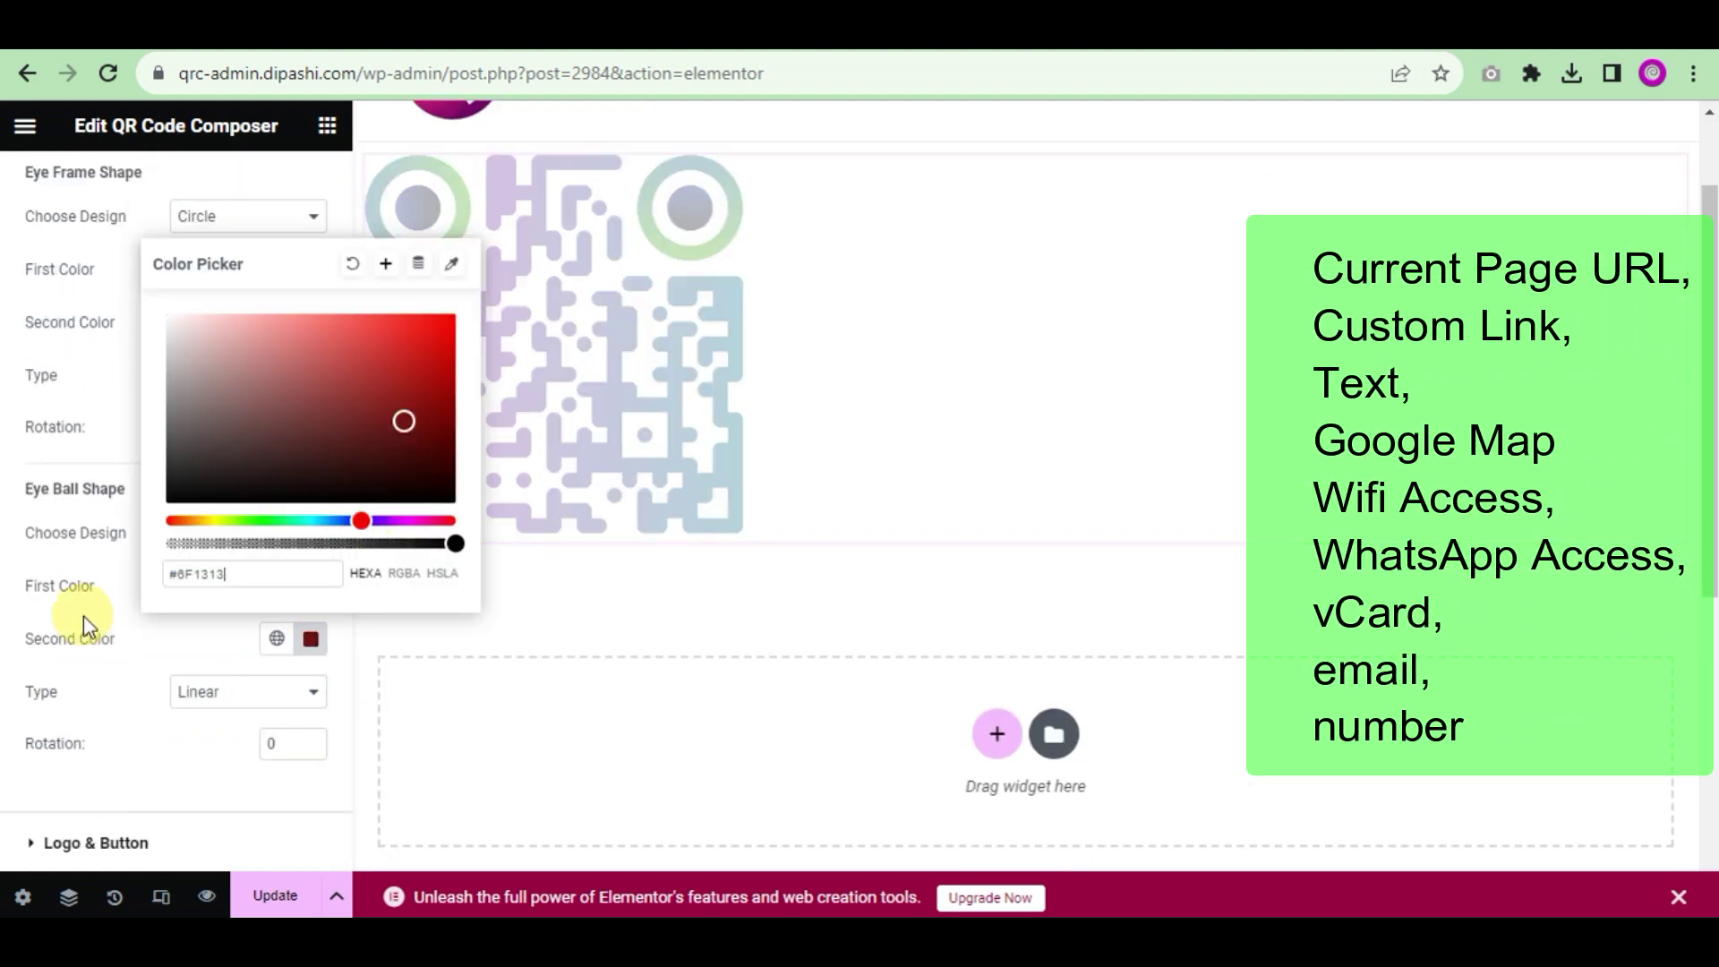
Step: Pick the green S image as the QR logo
left_click(294, 454)
left_click(261, 578)
left_click(1174, 426)
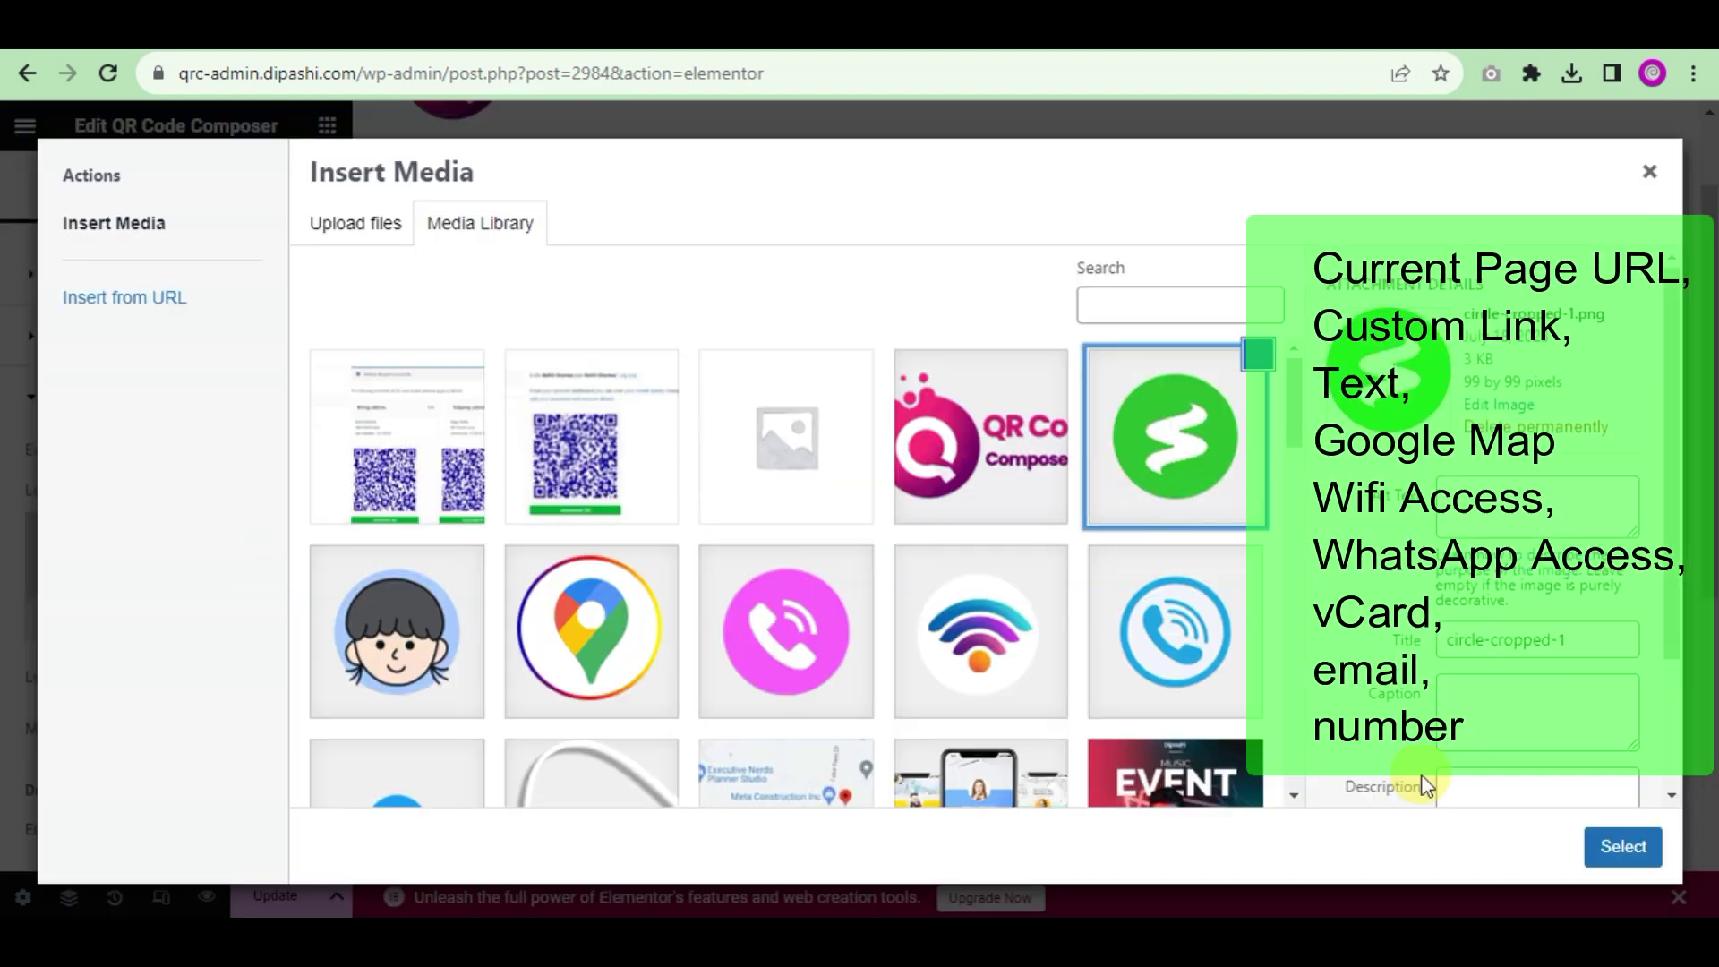
left_click(1619, 843)
scroll(286, 662, "down", 1)
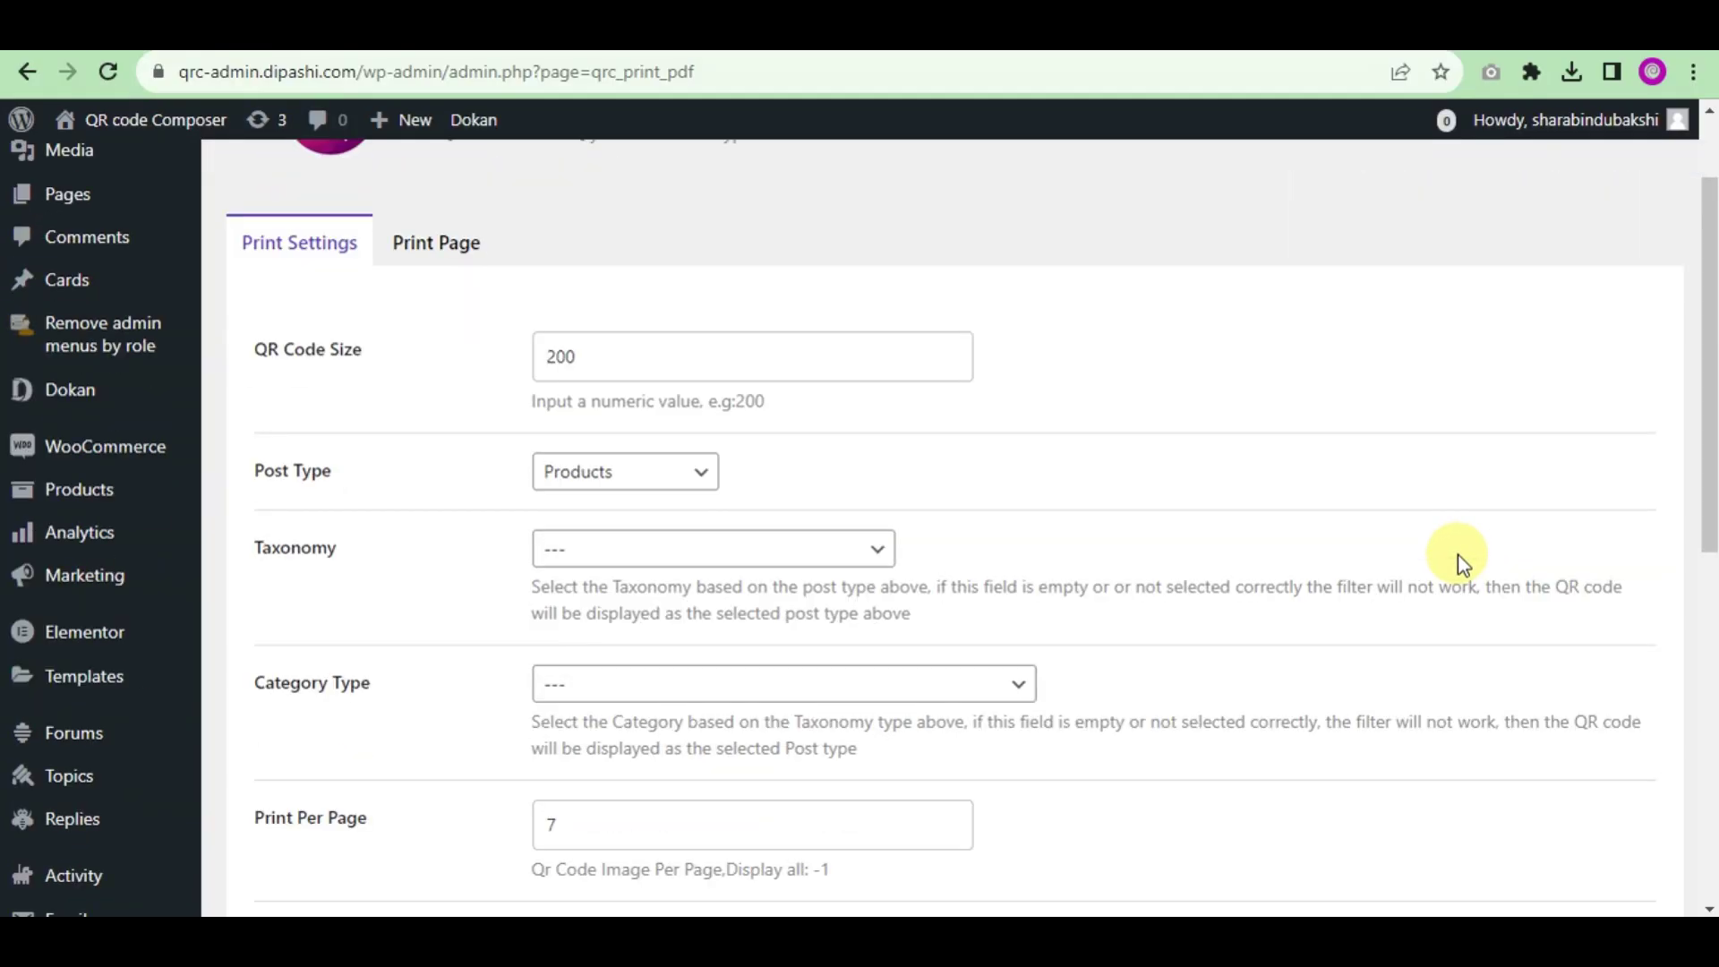
scroll(1464, 561, "down", 1)
scroll(1461, 566, "down", 1)
scroll(1457, 567, "down", 1)
Step: Save the bulk print settings and print the second page of product QR codes
left_click(319, 829)
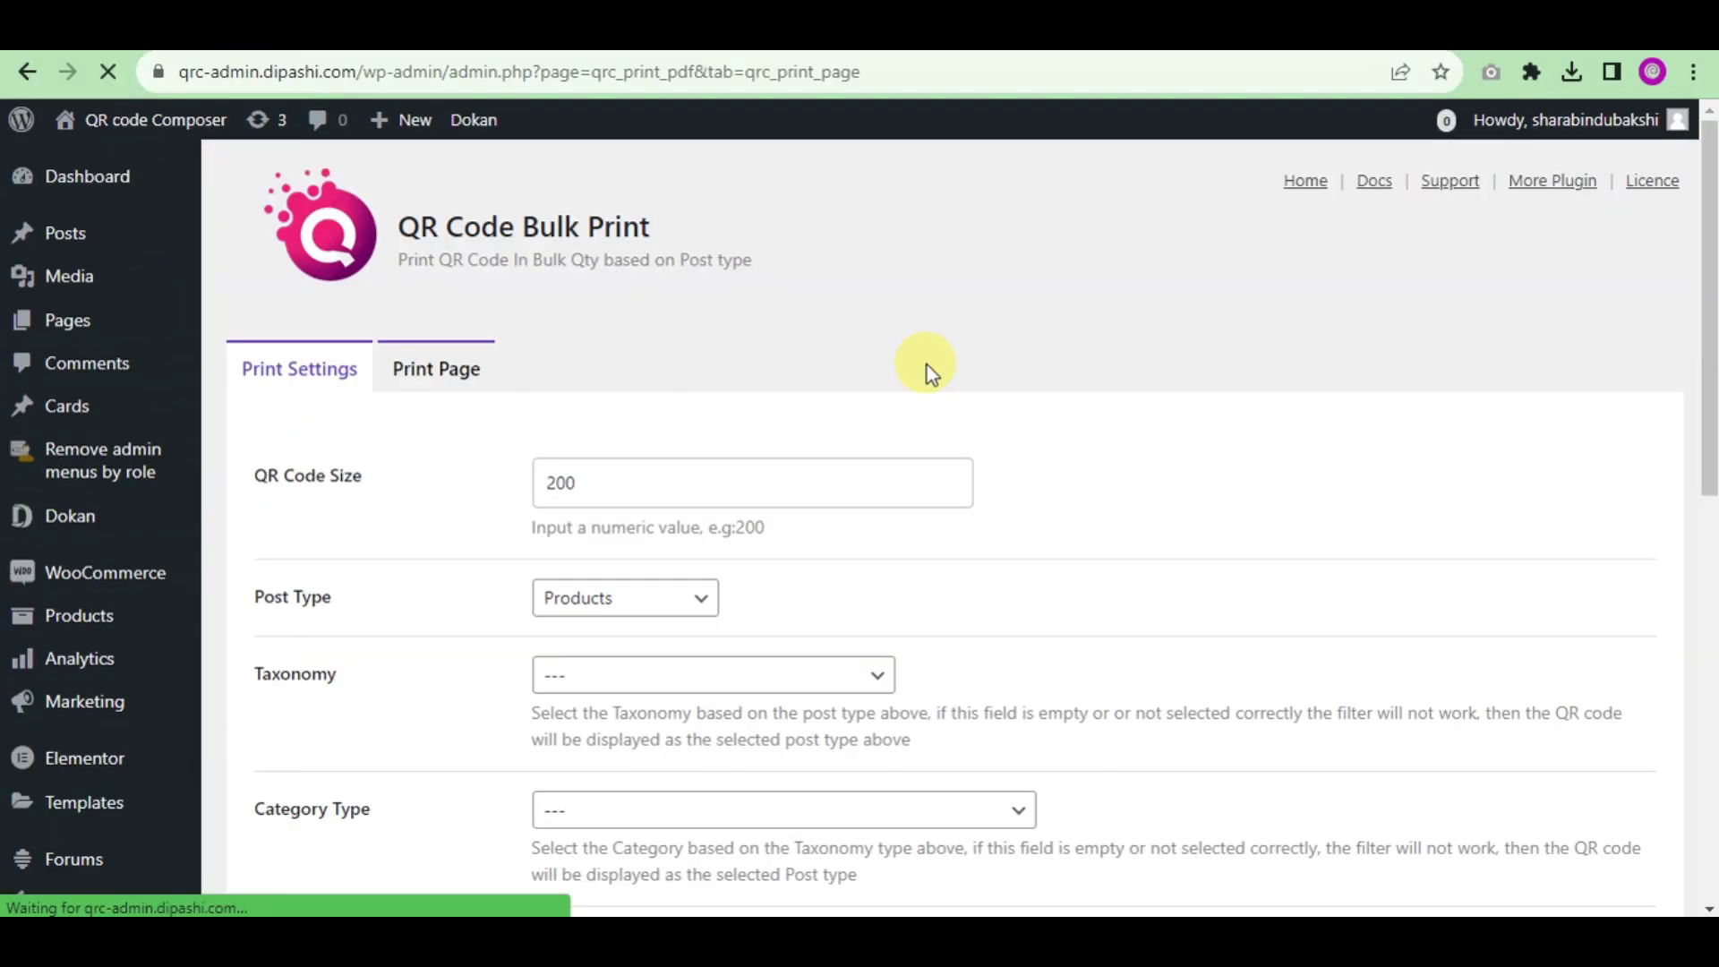
scroll(1125, 361, "down", 1)
scroll(1124, 359, "down", 2)
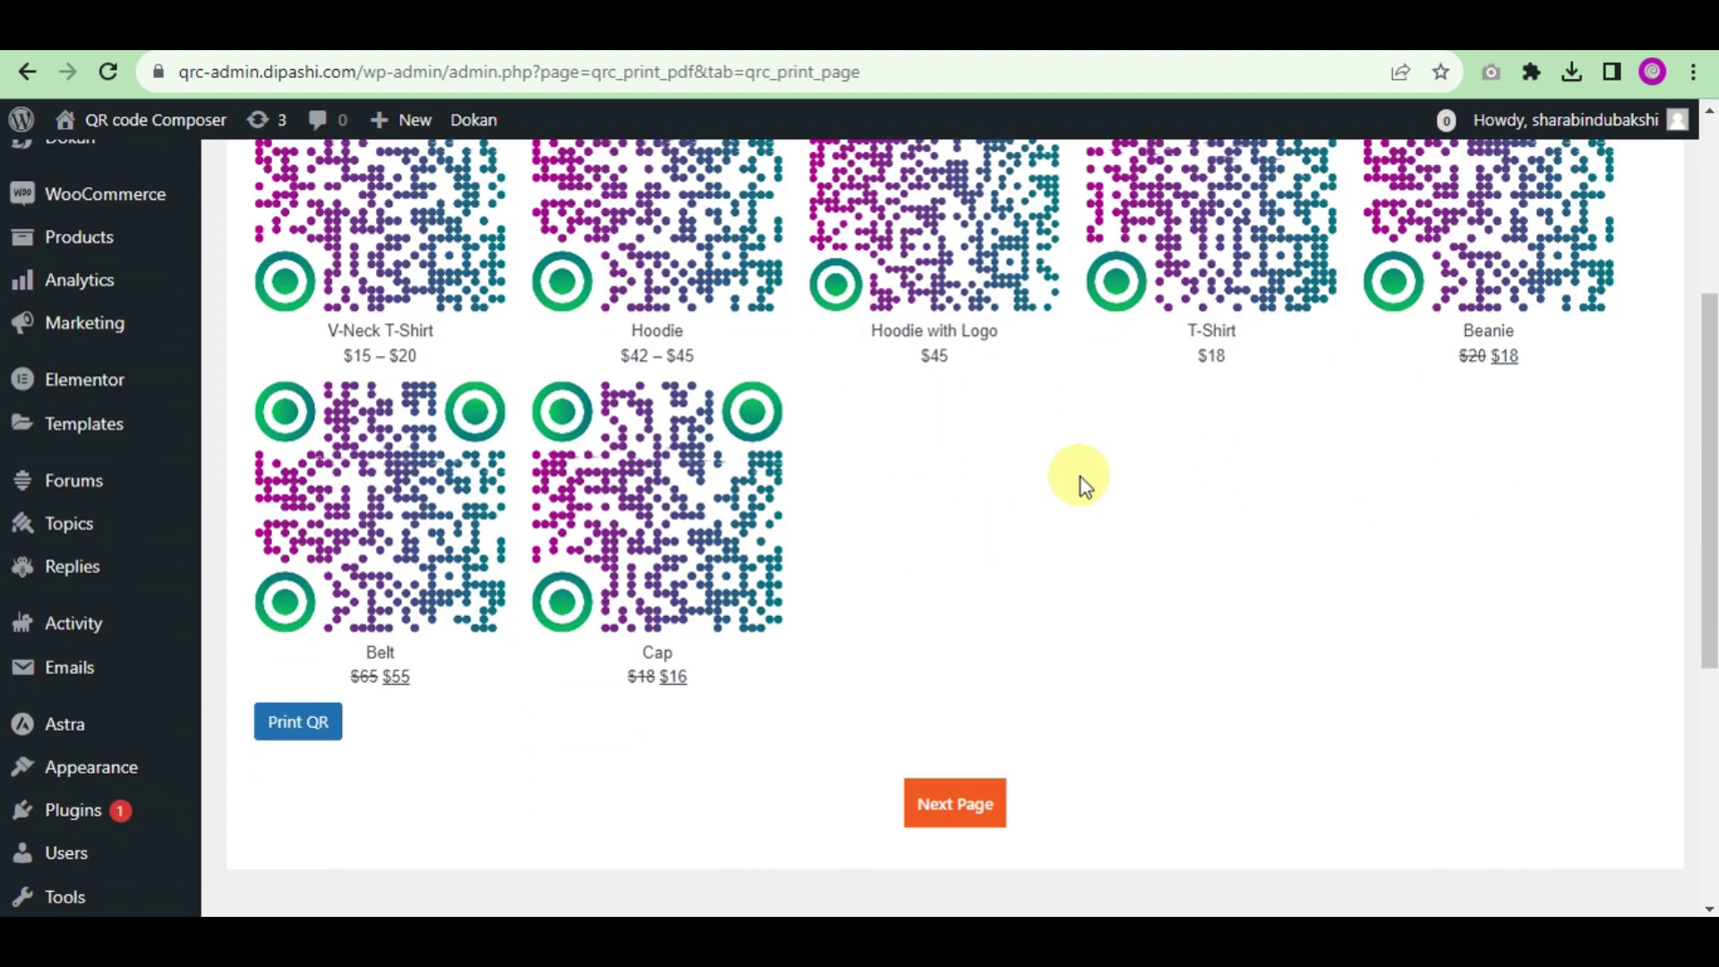
scroll(1330, 510, "down", 3)
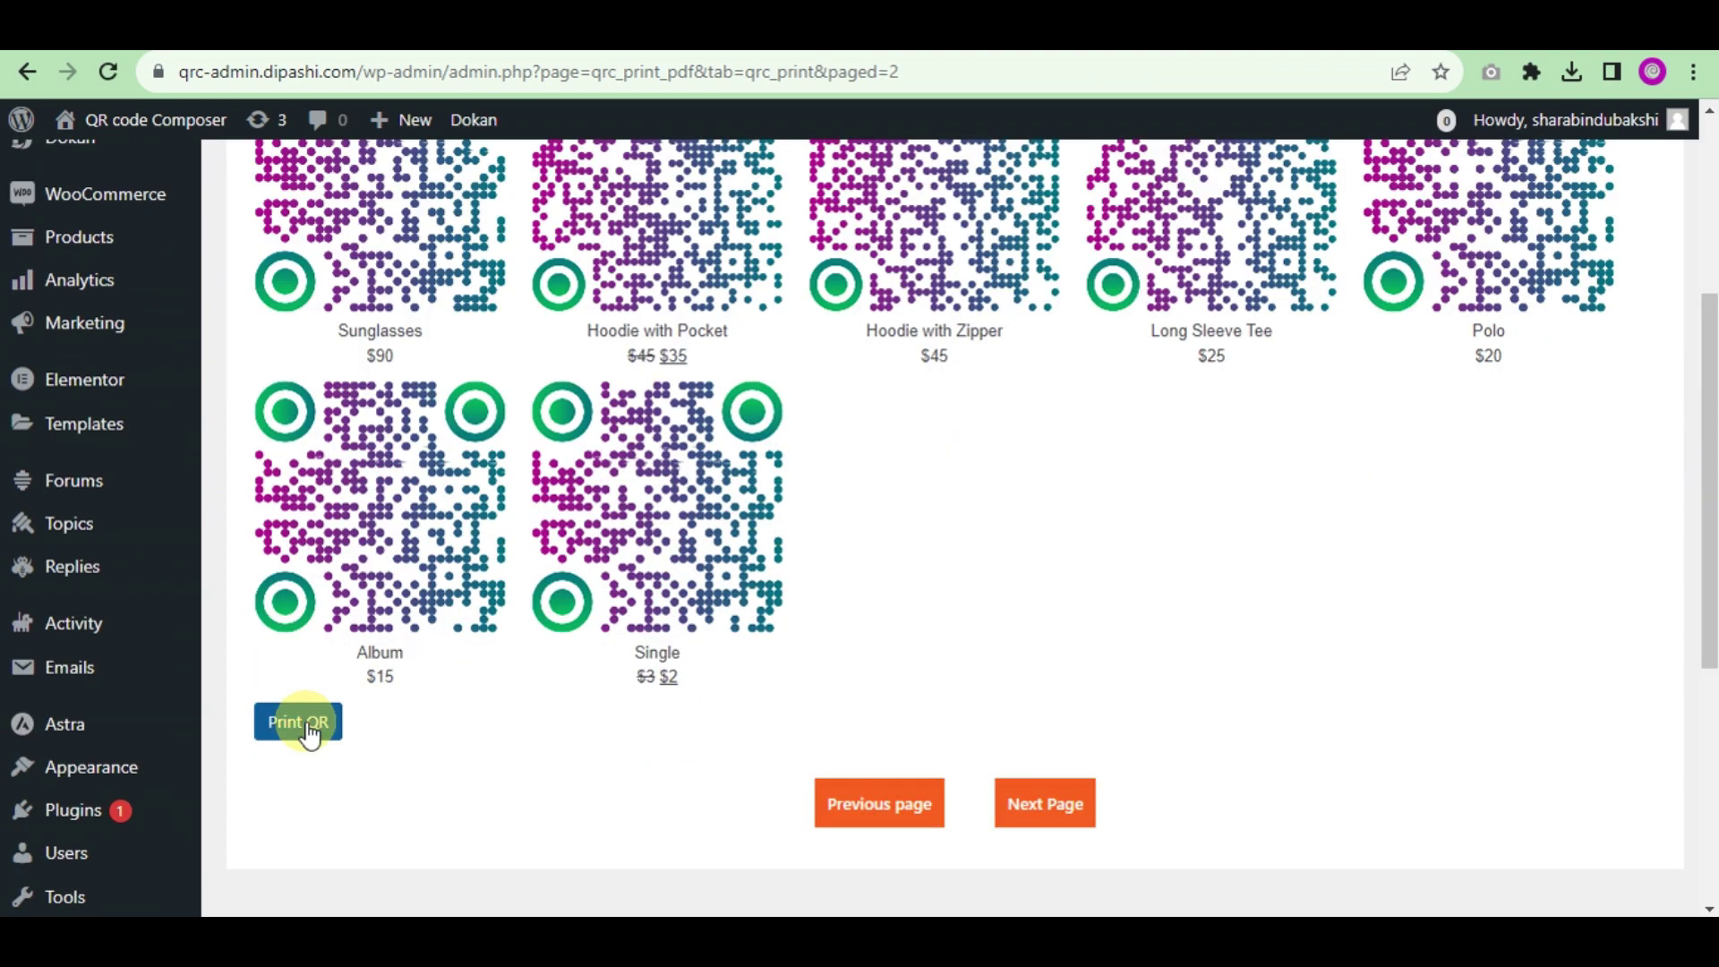
left_click(303, 723)
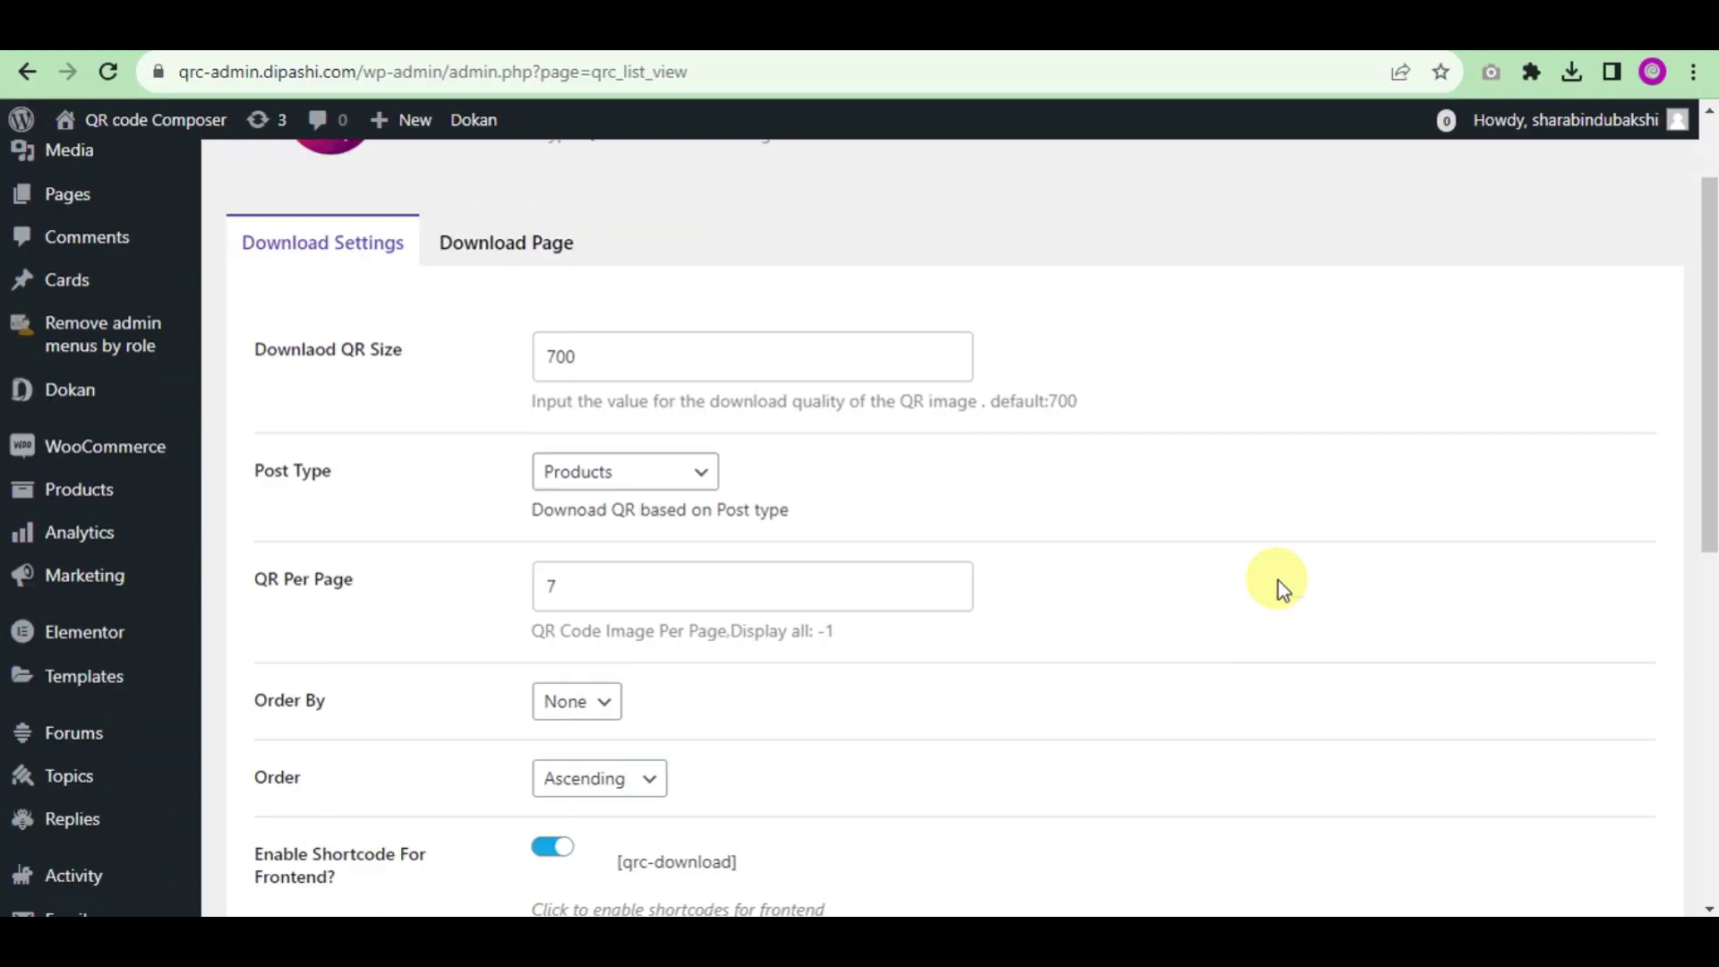
scroll(1277, 579, "down", 2)
scroll(524, 407, "up", 3)
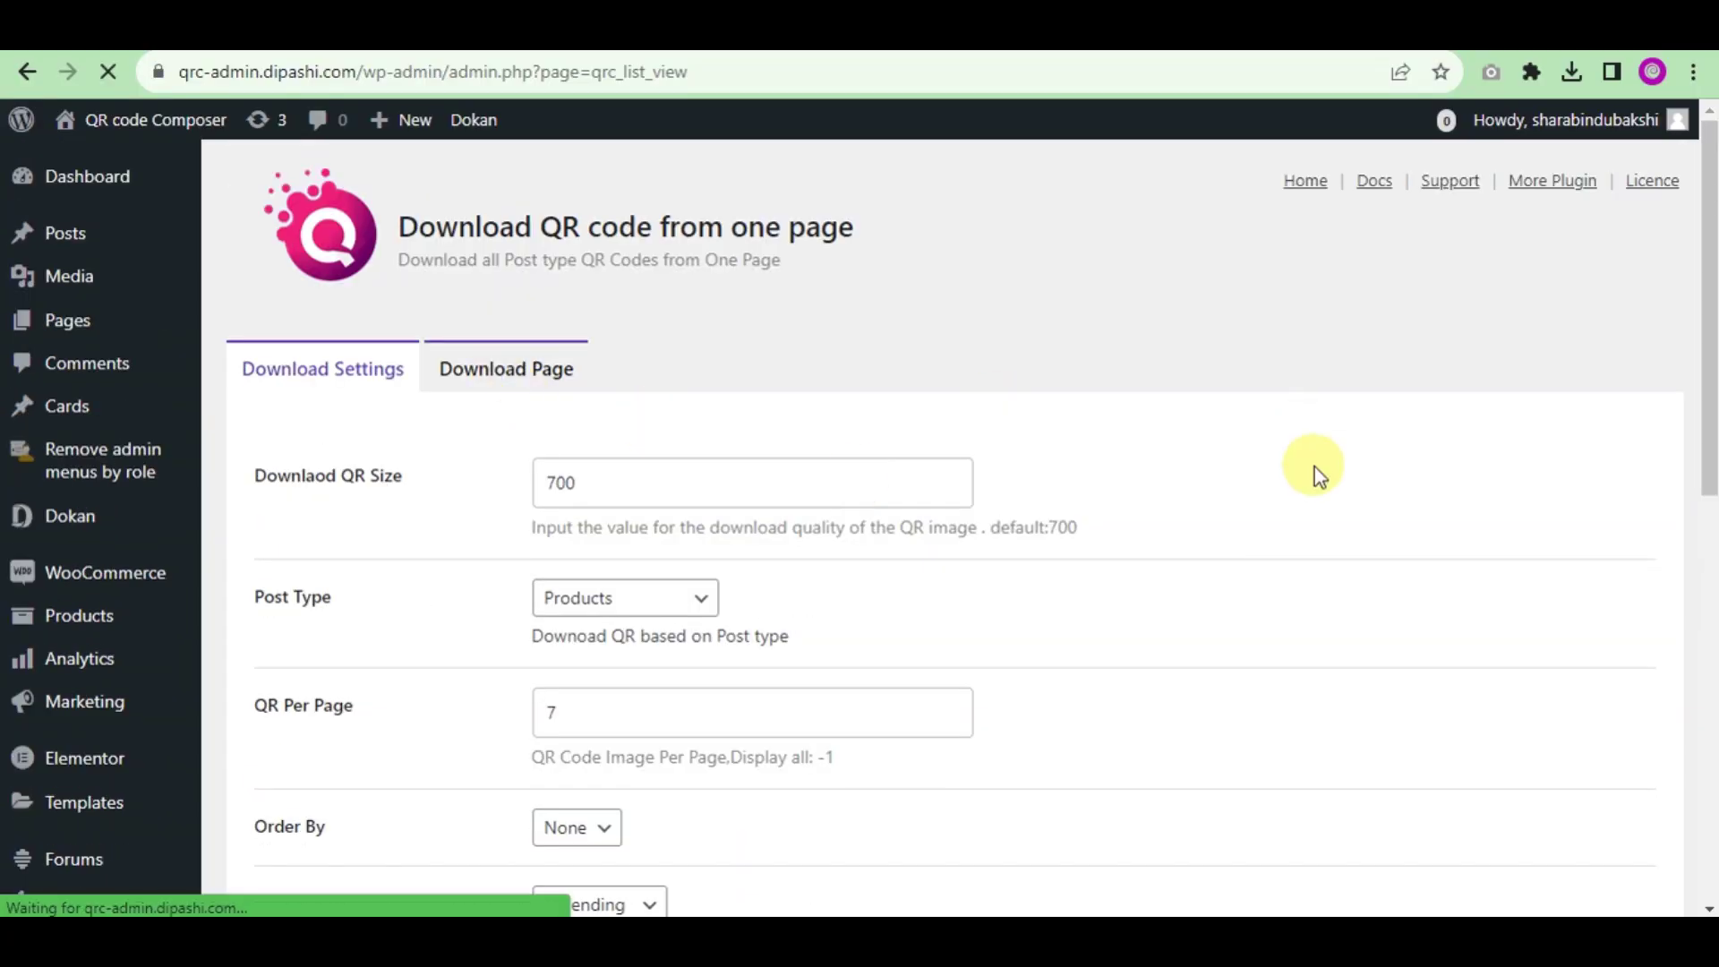
scroll(1654, 491, "down", 3)
scroll(1652, 497, "down", 5)
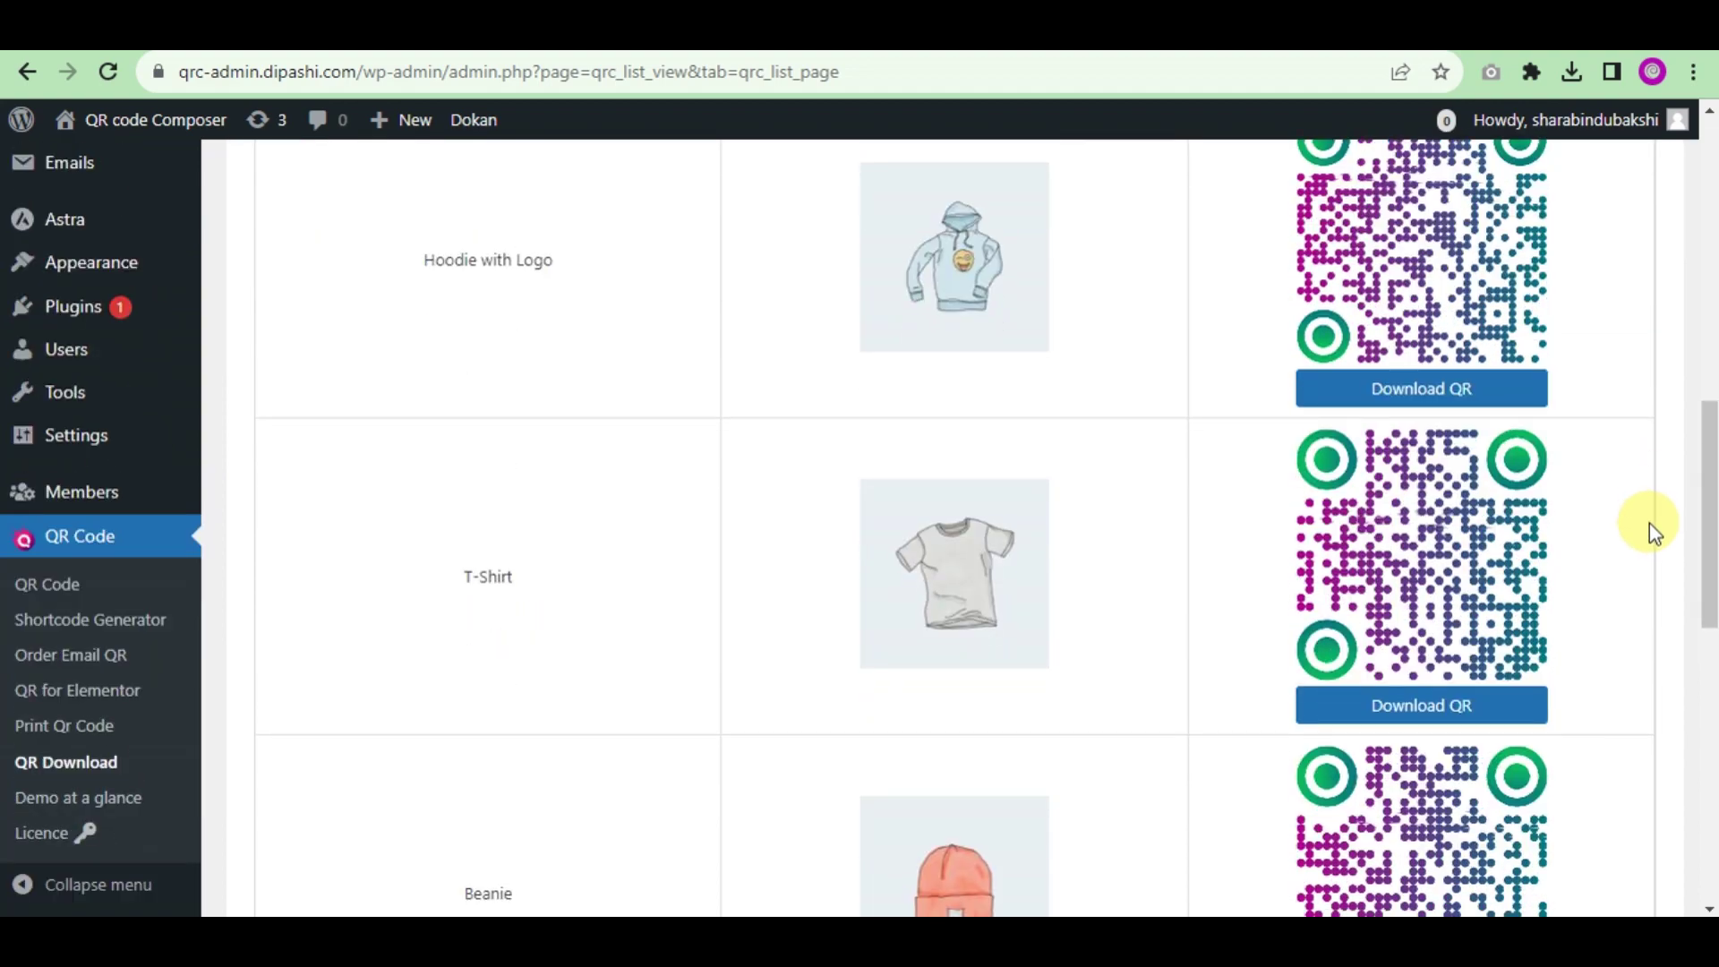
scroll(1652, 533, "down", 5)
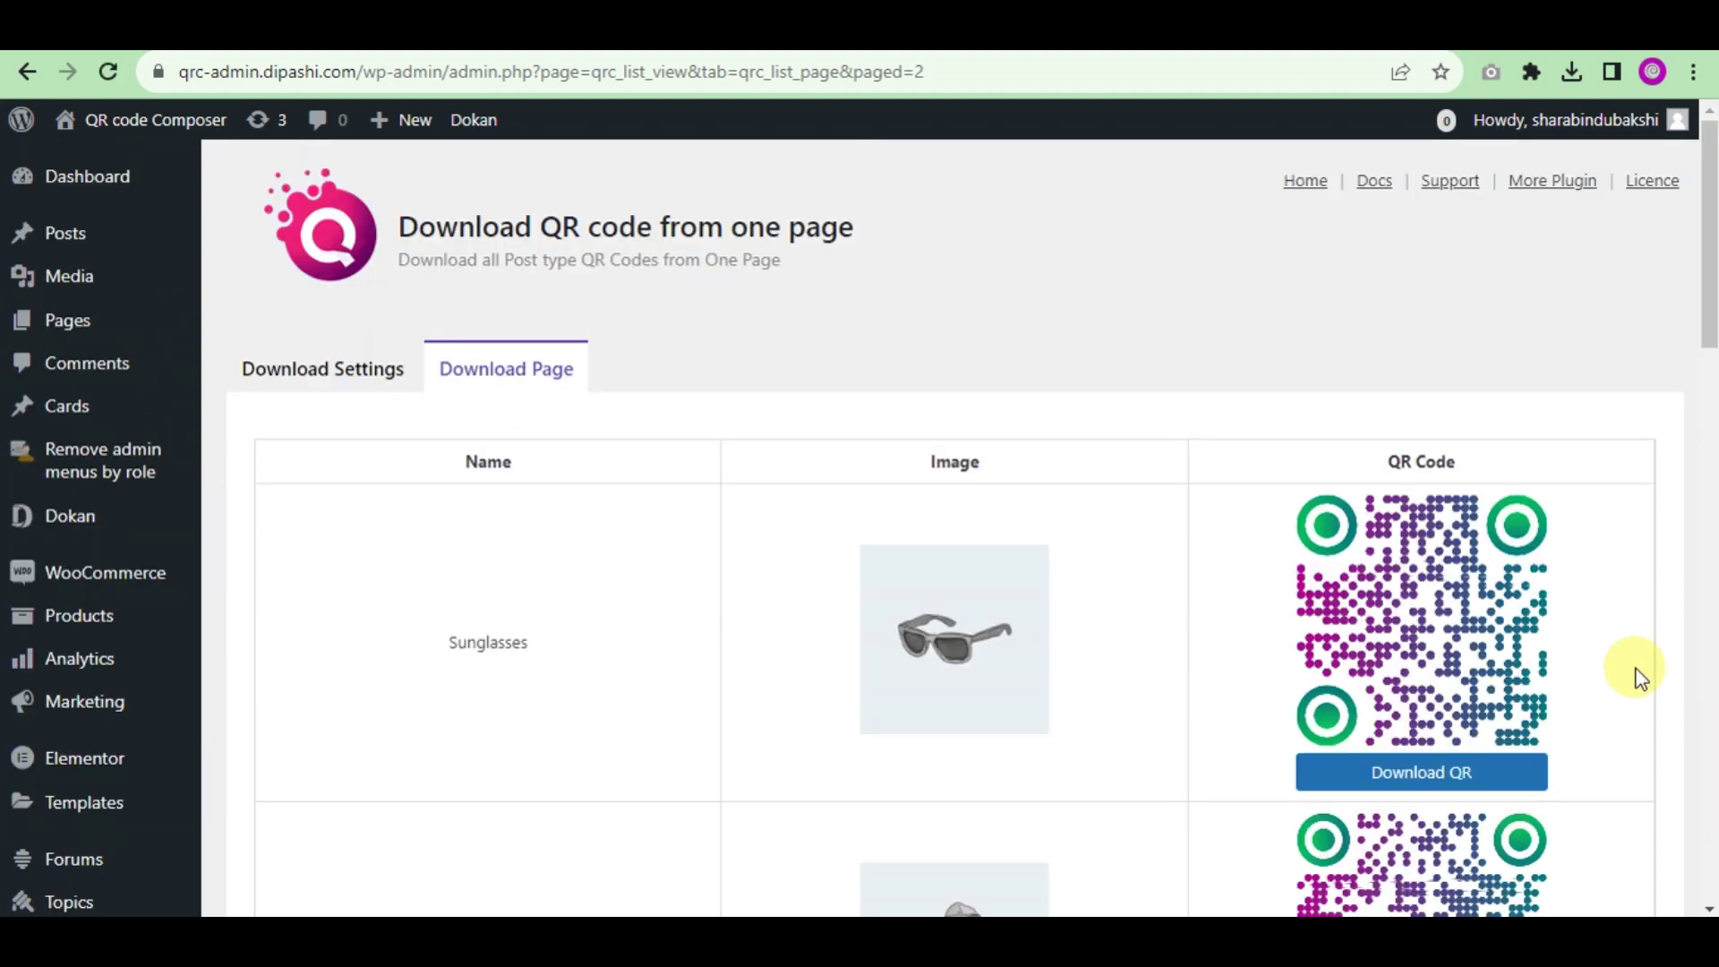
scroll(1637, 668, "down", 5)
scroll(1633, 664, "down", 3)
Step: Download the Long Sleeve Tee product QR code as a PNG from download page 2
left_click(1463, 470)
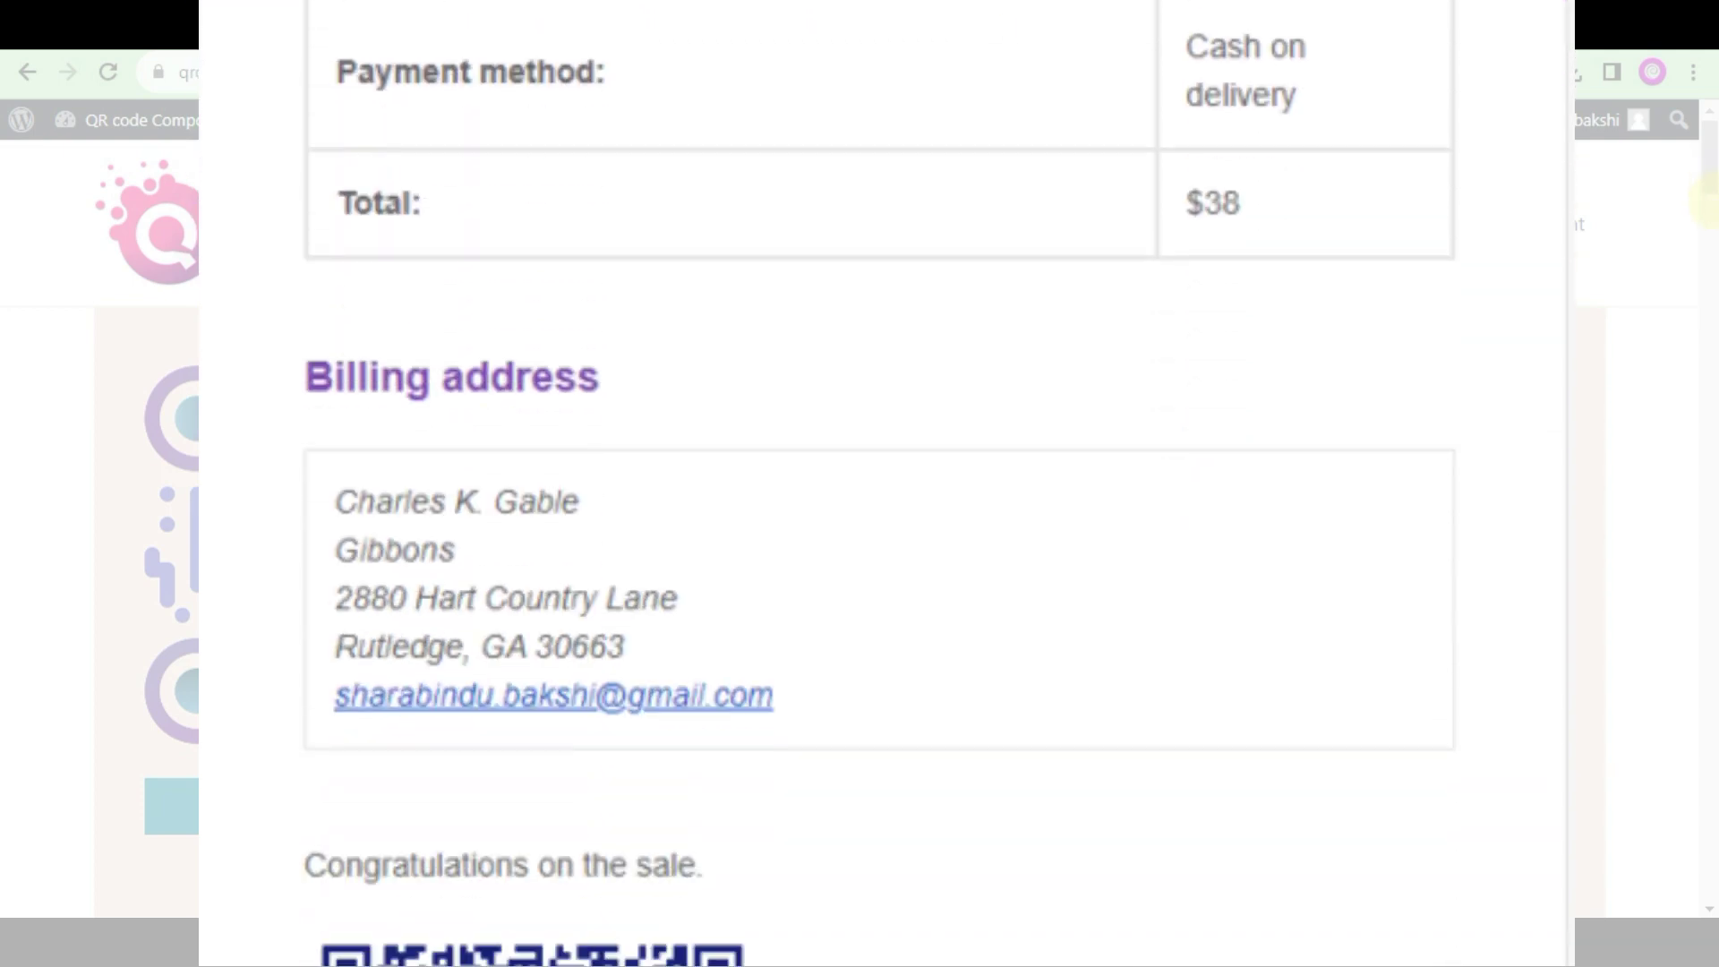
scroll(1658, 481, "down", 3)
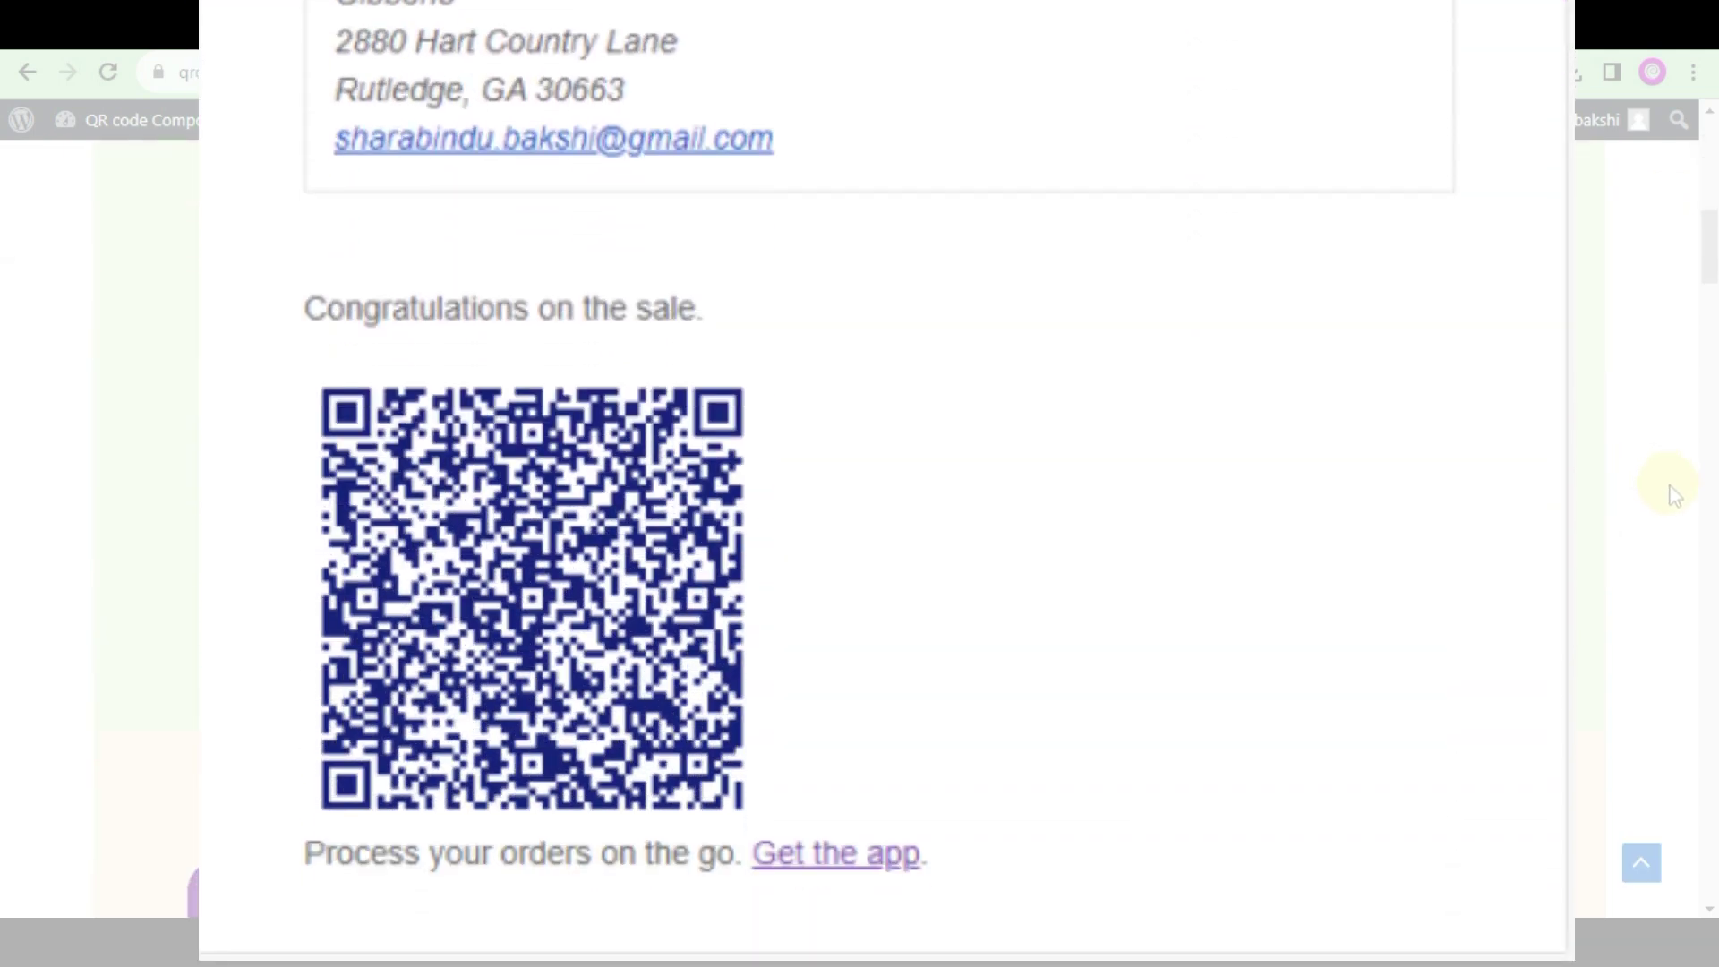